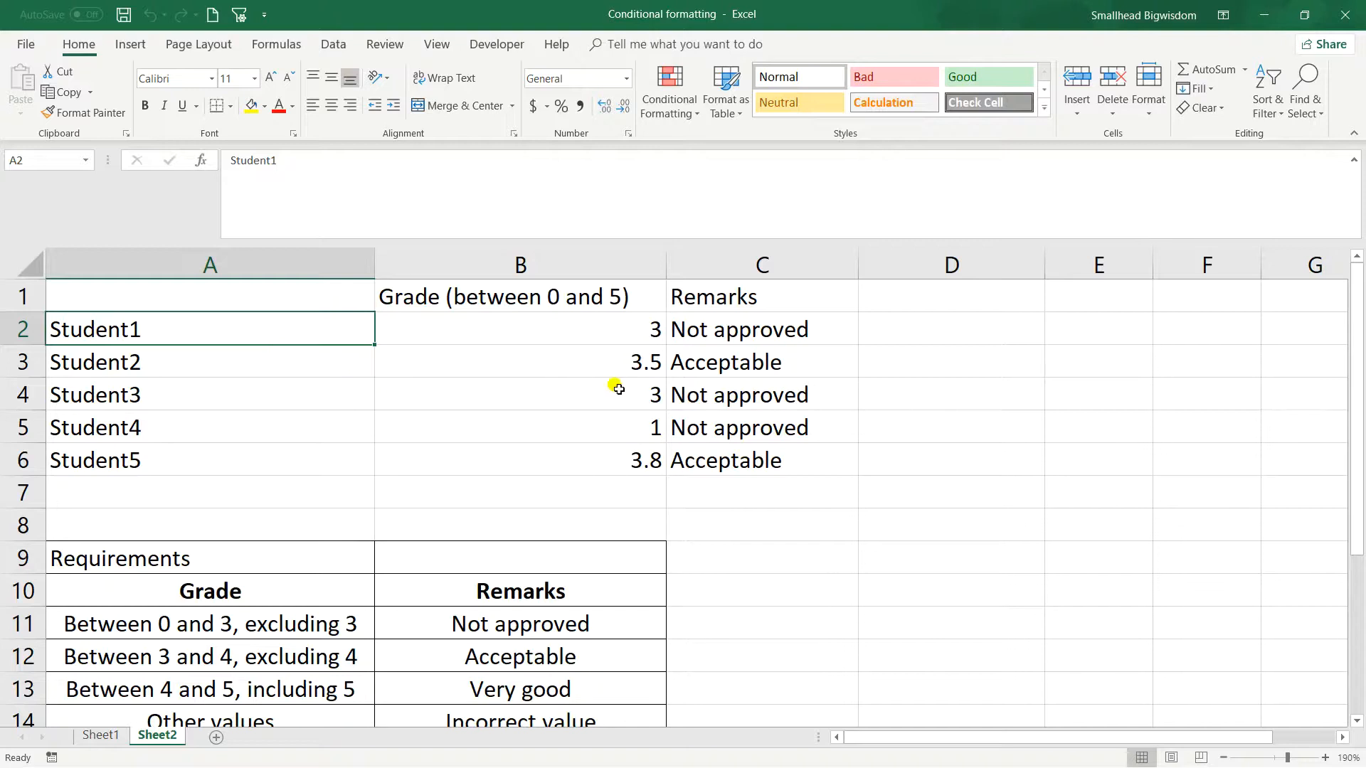
- Examine Student1's Remarks formula and compare it with the grade ranges in the Requirements table
click(725, 344)
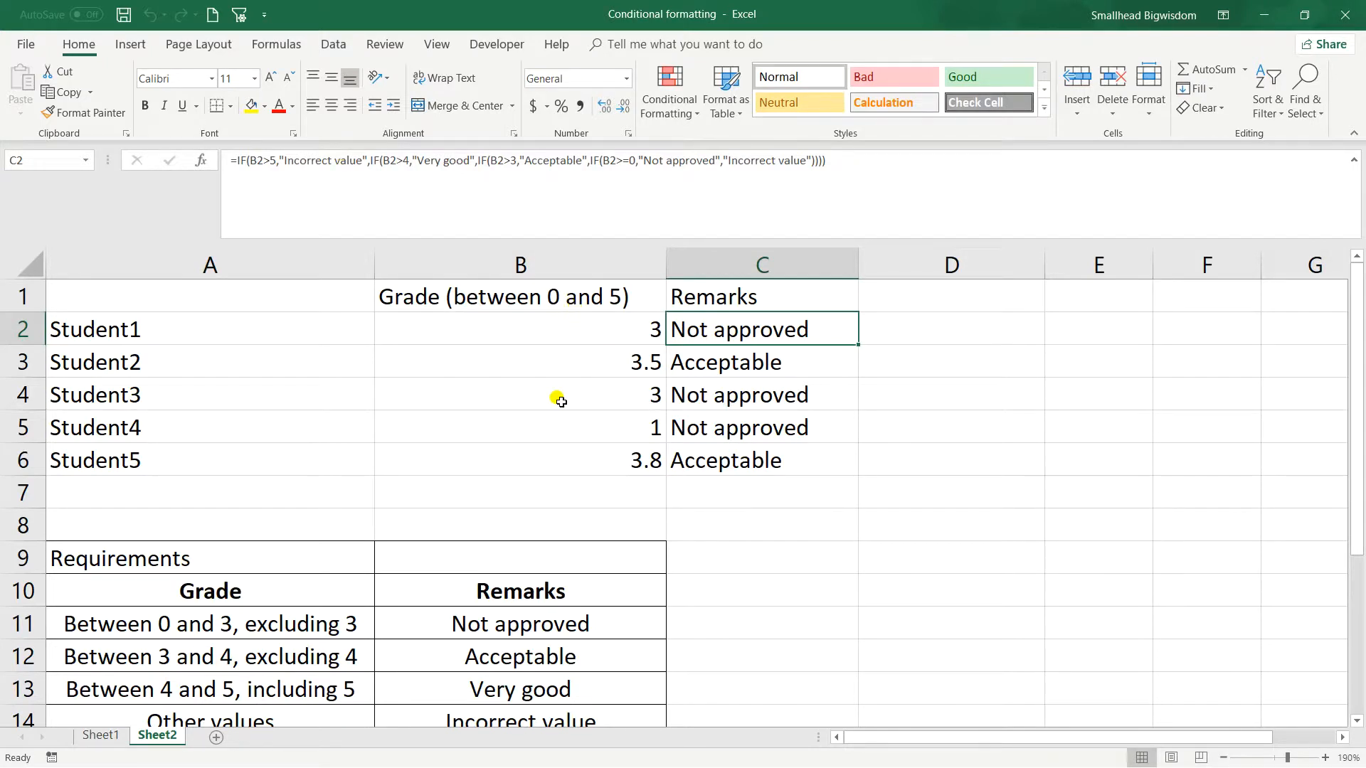
scroll(562, 461, up, 1)
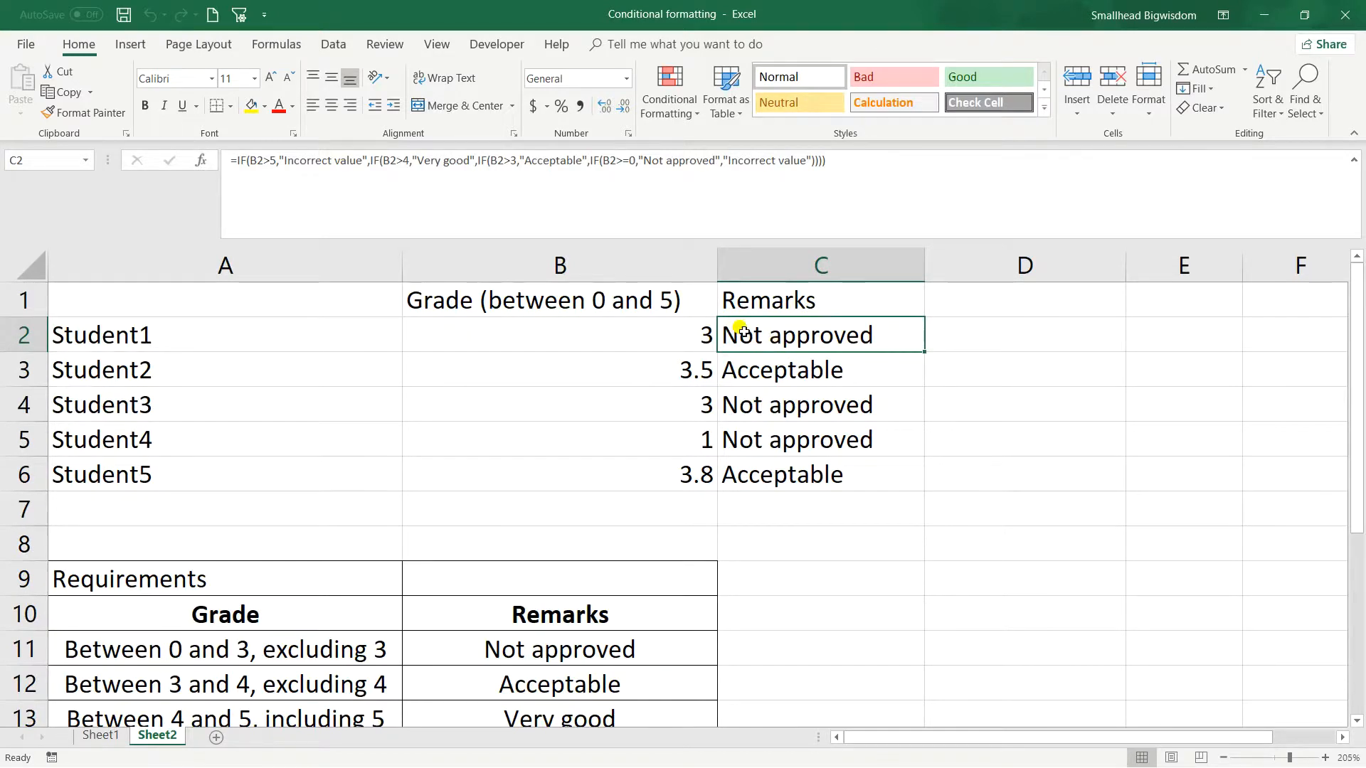
click(296, 554)
scroll(298, 544, down, 2)
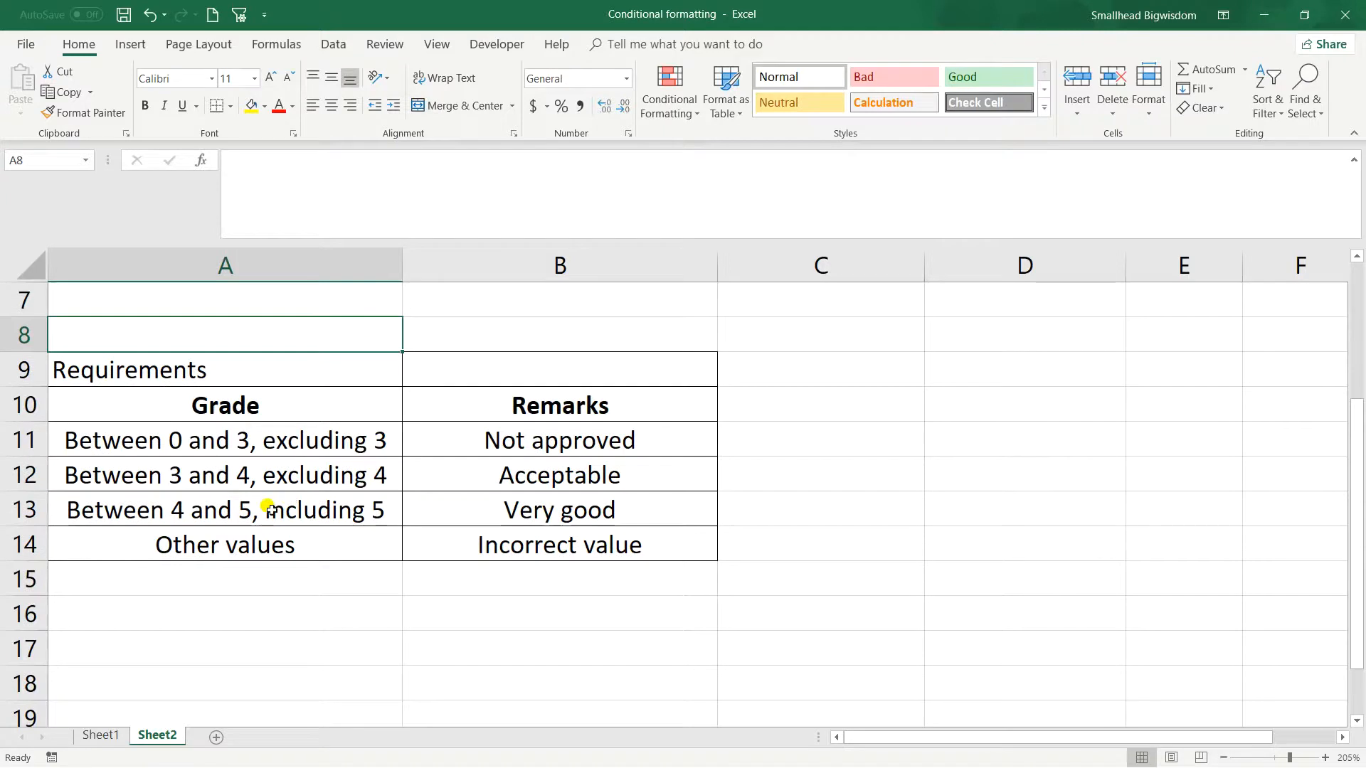
click(189, 504)
scroll(299, 491, up, 2)
click(780, 305)
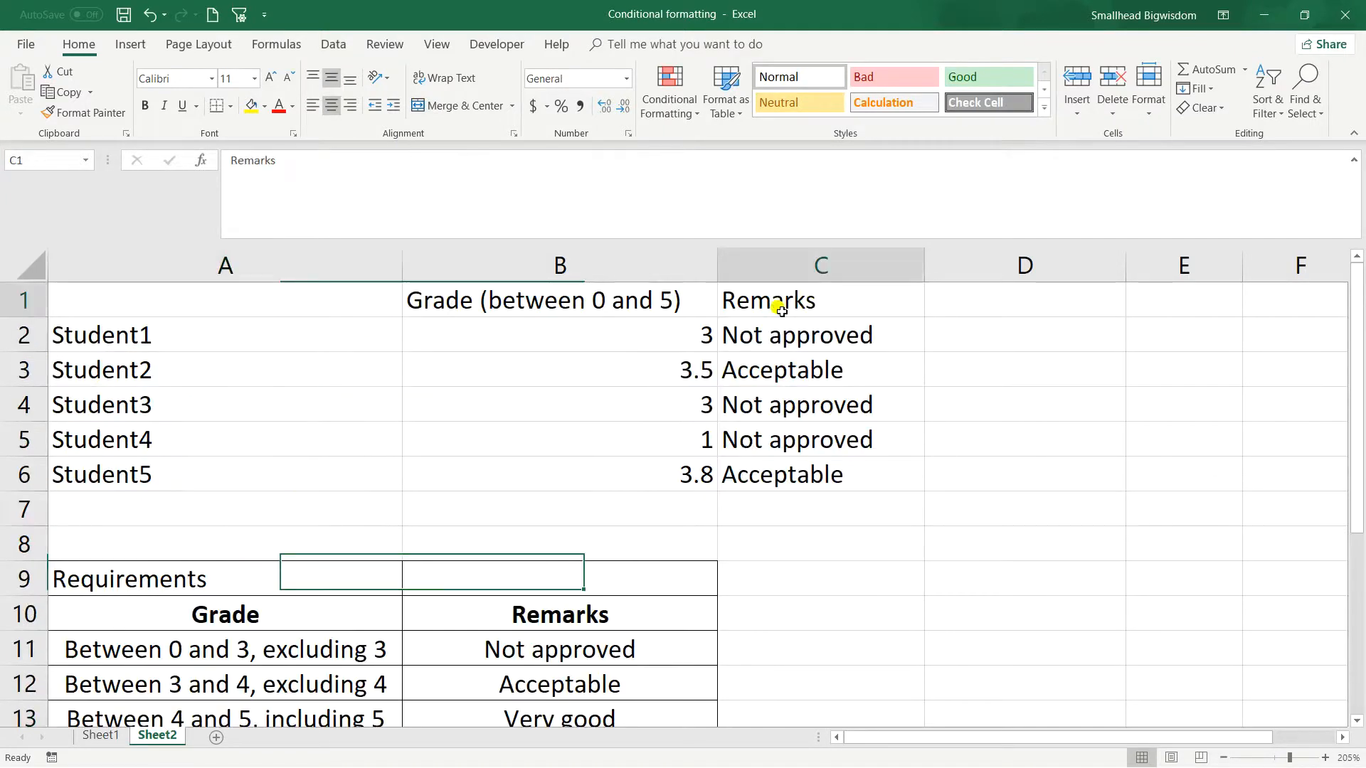
- Edit the IF formula in C2 to test B2>=4 for "Very good" and B2>=3 for "Acceptable"
click(768, 335)
click(394, 163)
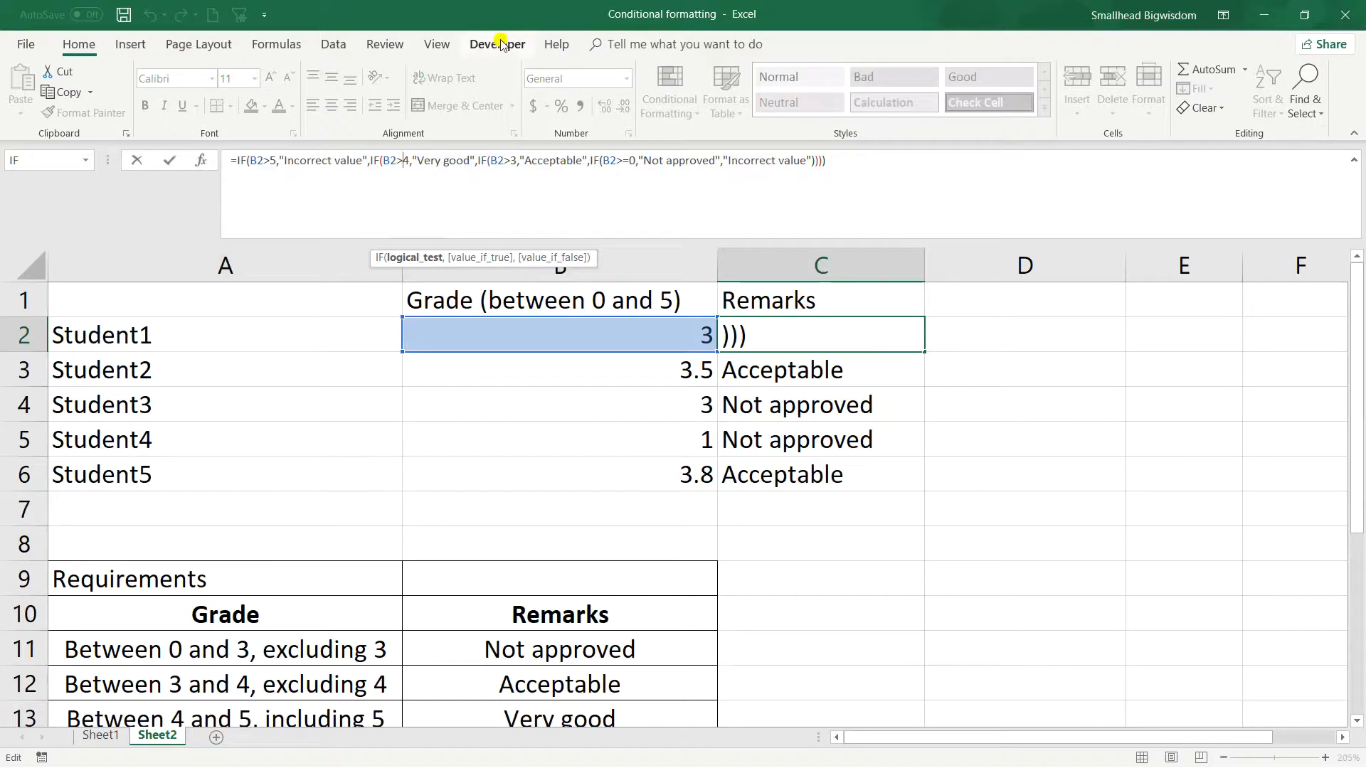
text(=)
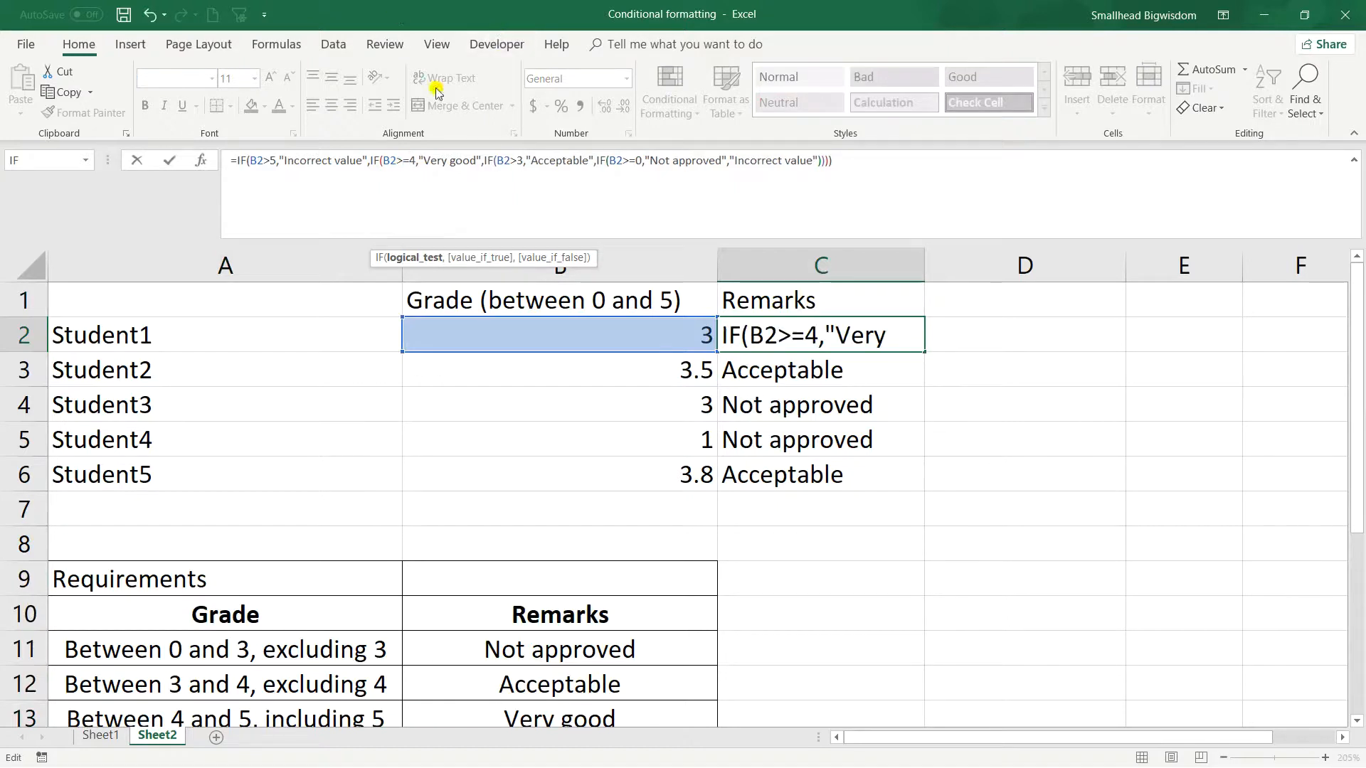
click(516, 162)
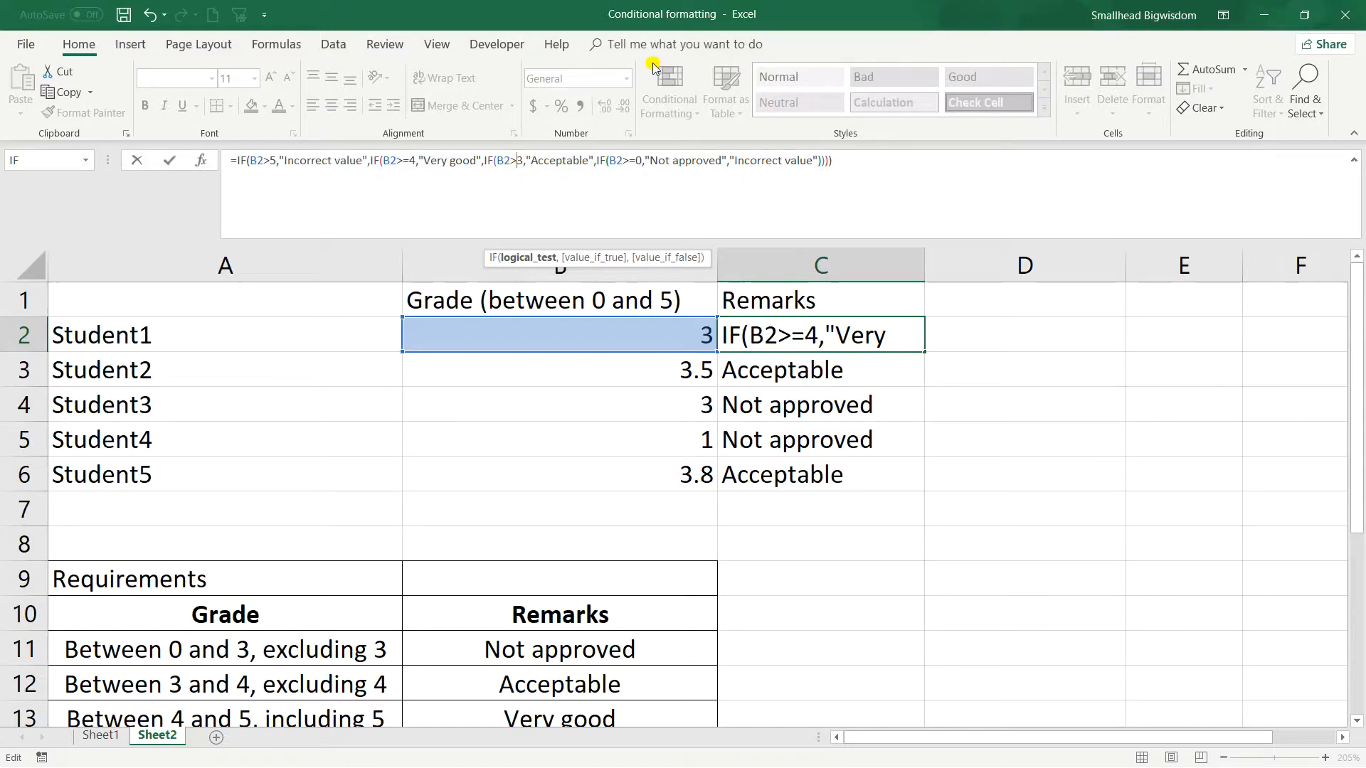
text(=)
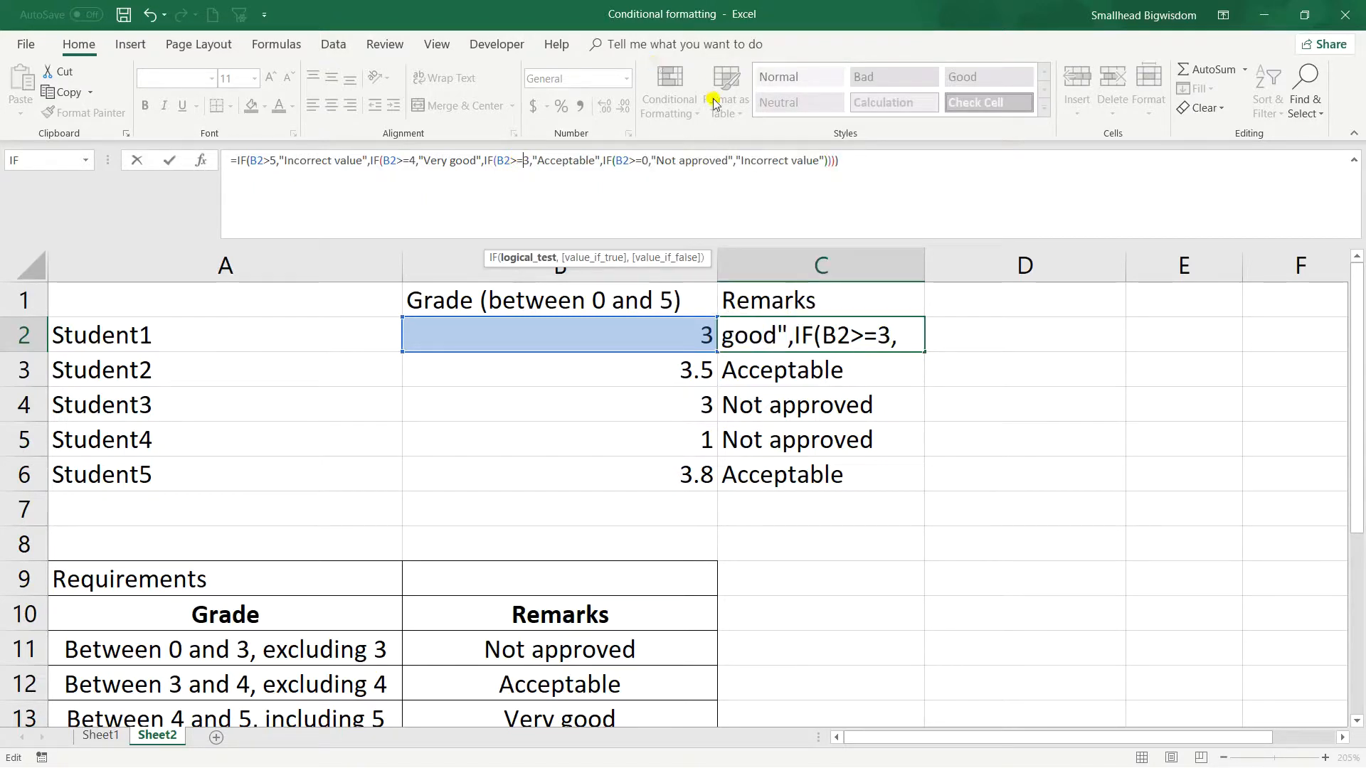
click(777, 368)
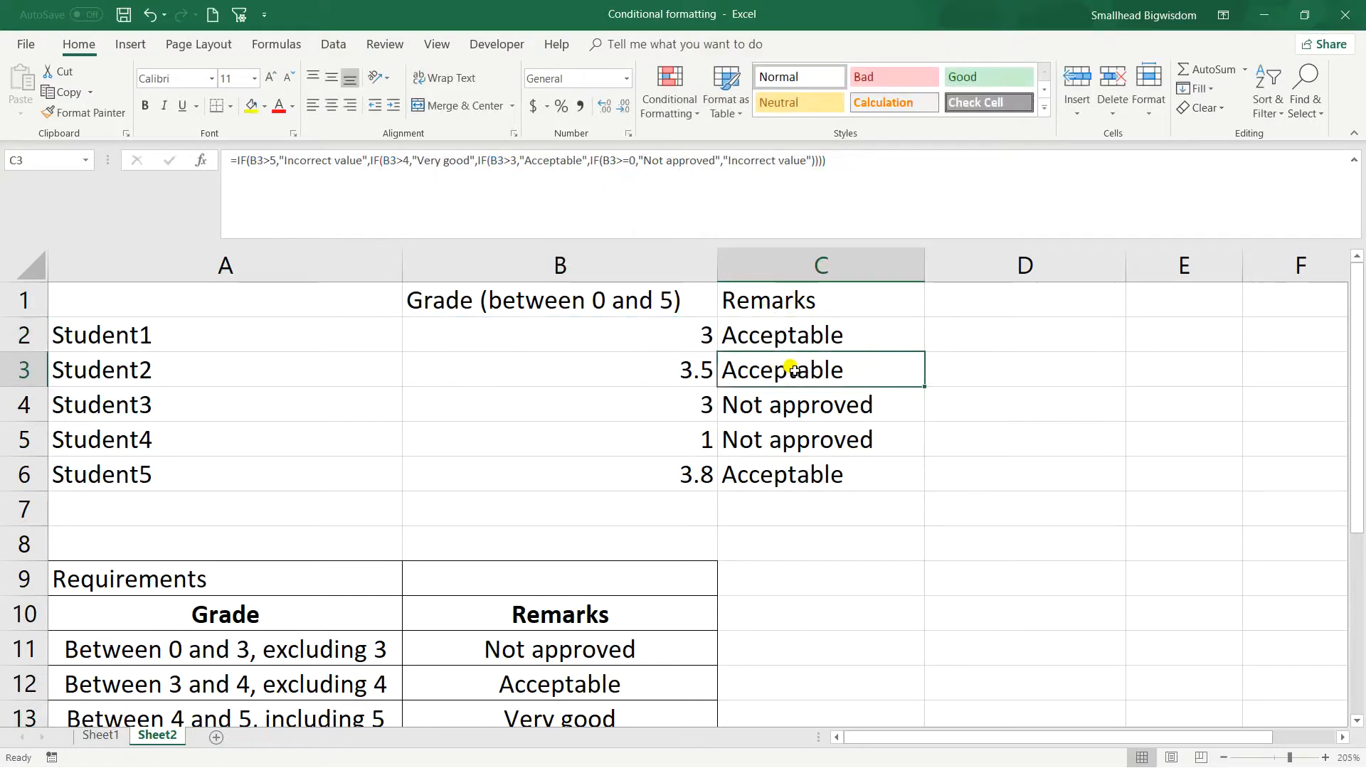
- Set Student1's grade to 4 and check the remark that the C2 formula gives
click(693, 333)
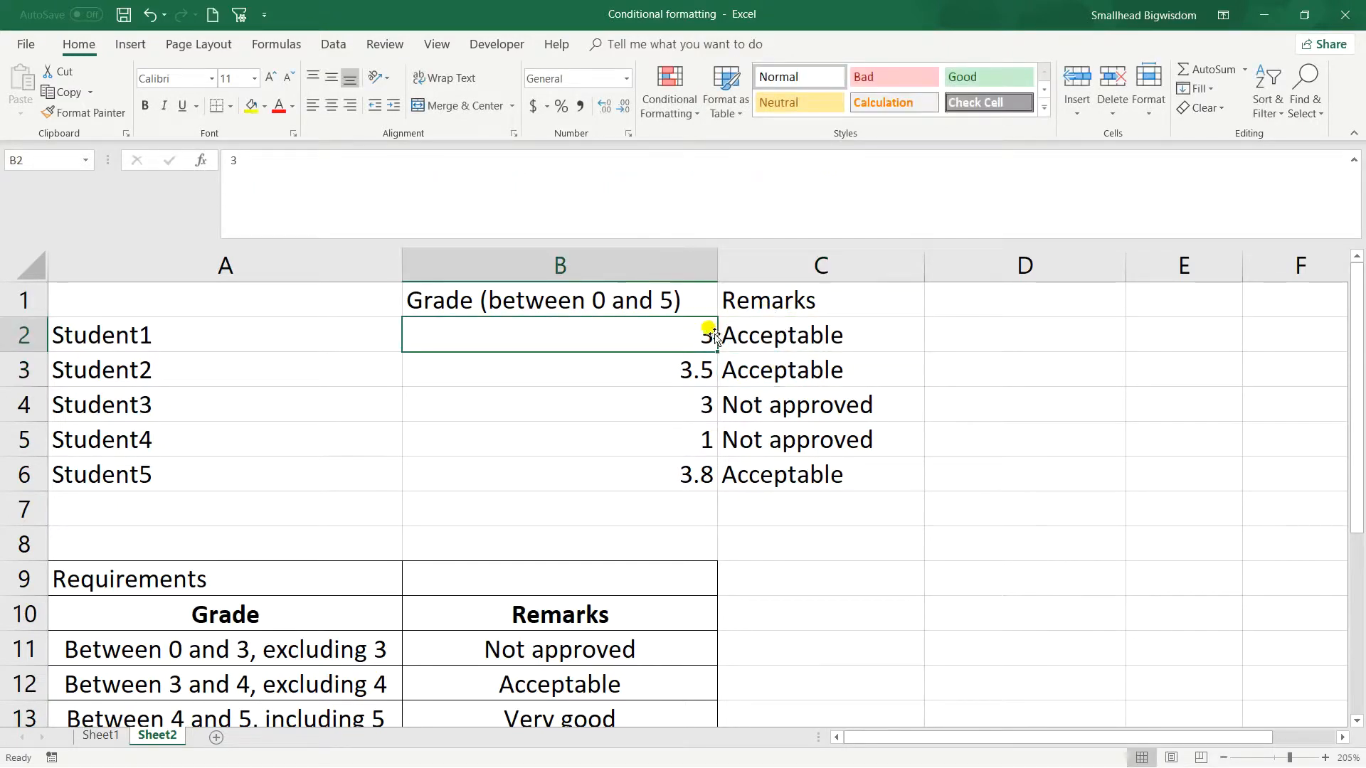
text(4)
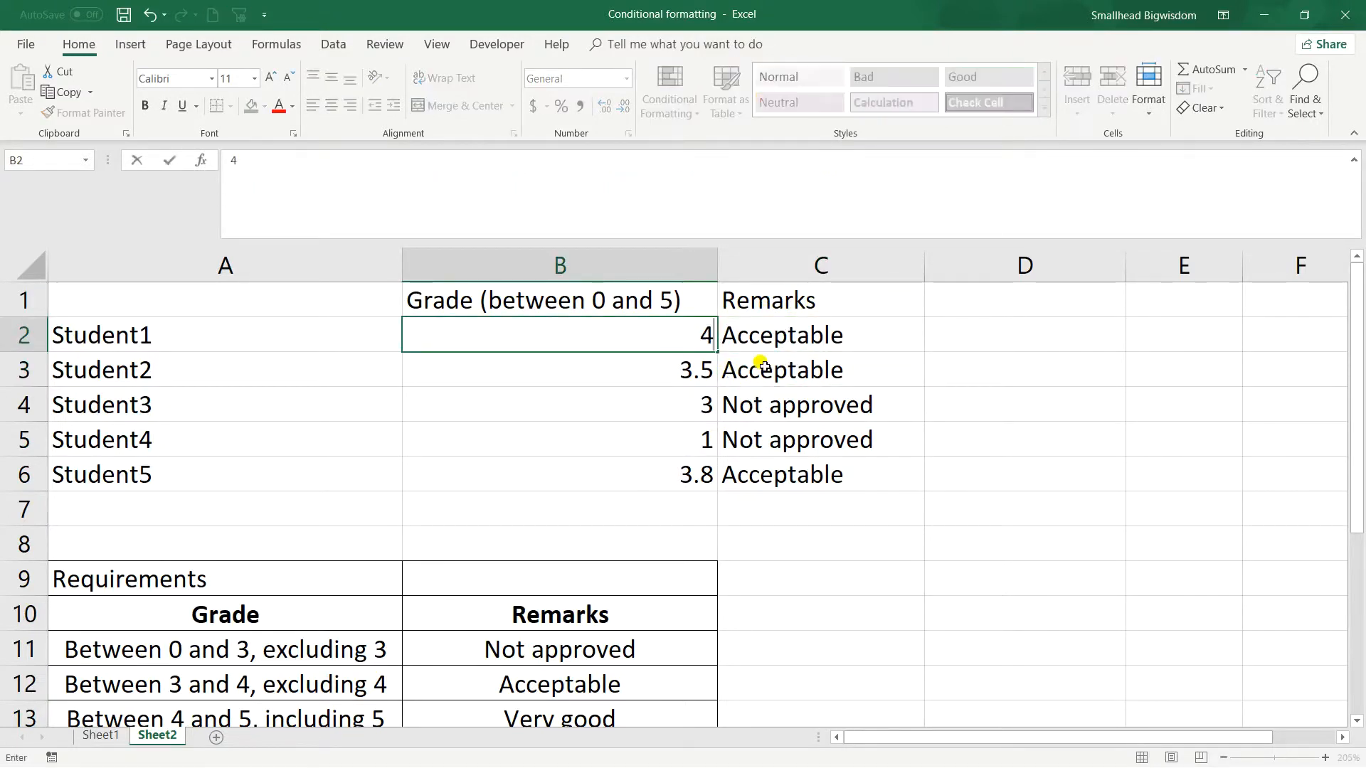
click(755, 362)
click(762, 340)
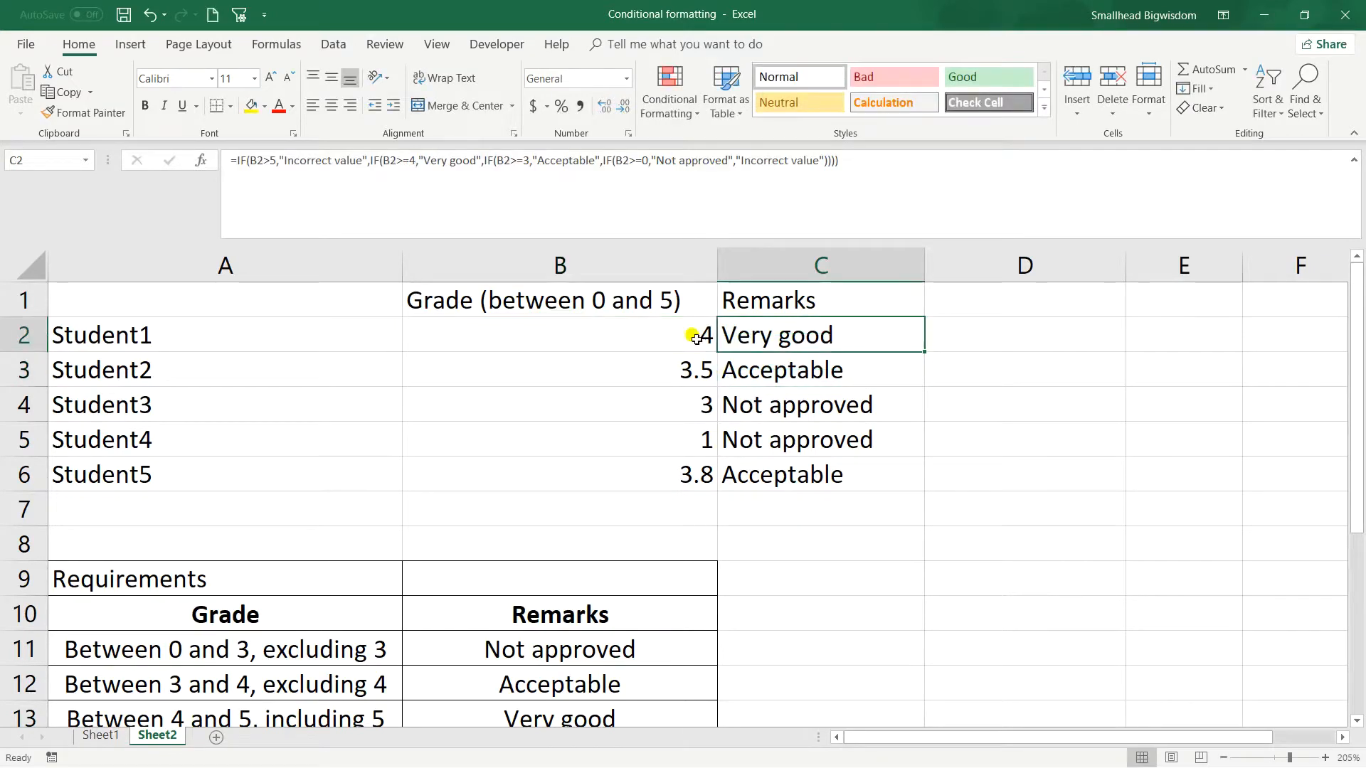
- Set Student2's grade to 4 and check the formula behind its remark in C3
click(695, 367)
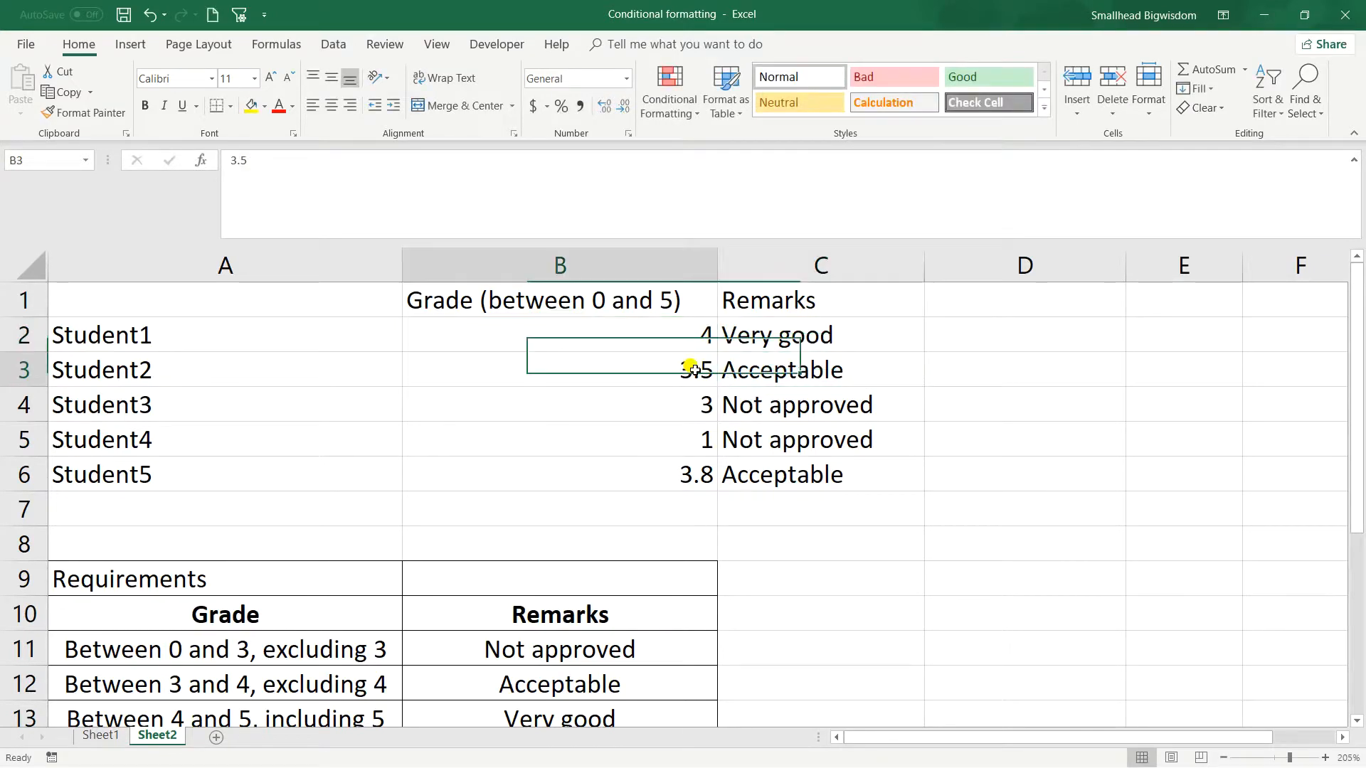
key(F2)
key(BackSpace)
key(BackSpace)
key(BackSpace)
text(4)
click(731, 404)
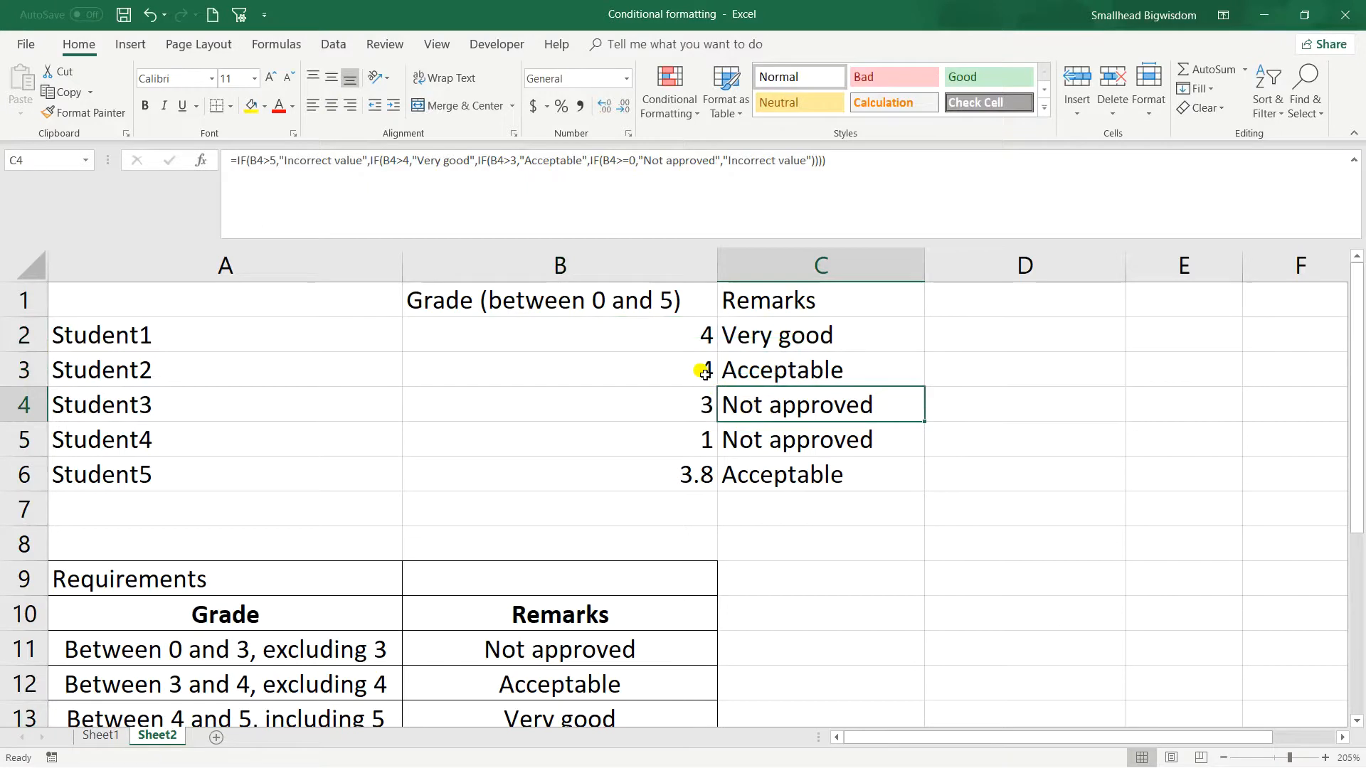
click(704, 373)
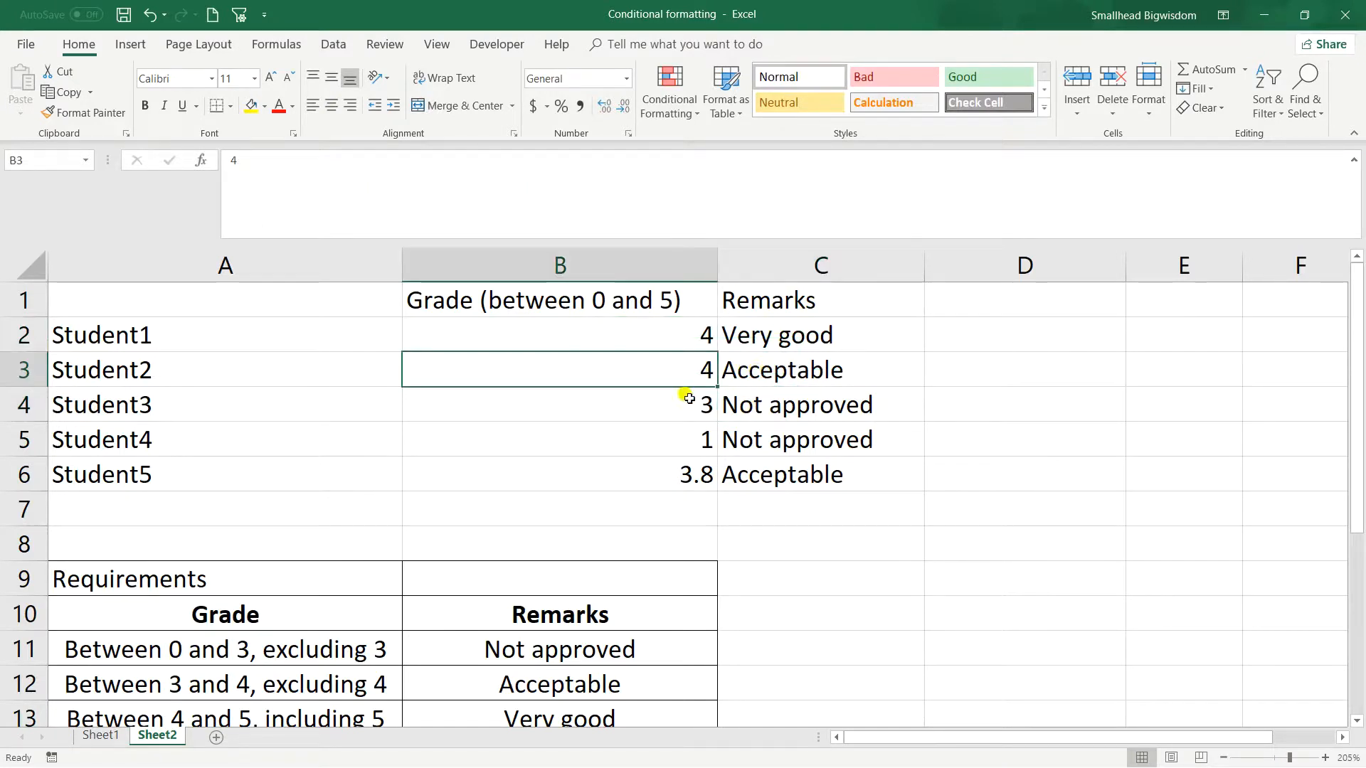
click(733, 367)
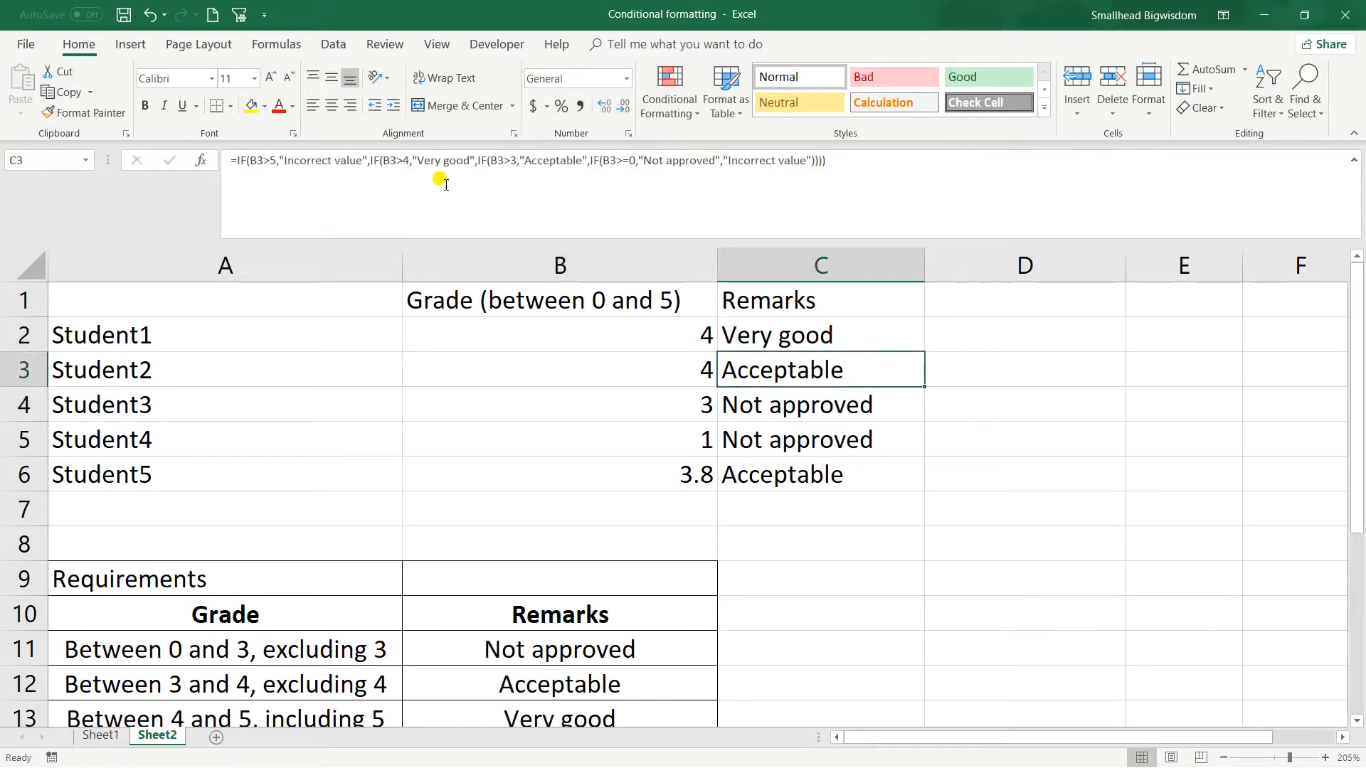
- Fill the corrected Remarks formula from C2 down through C6
click(765, 333)
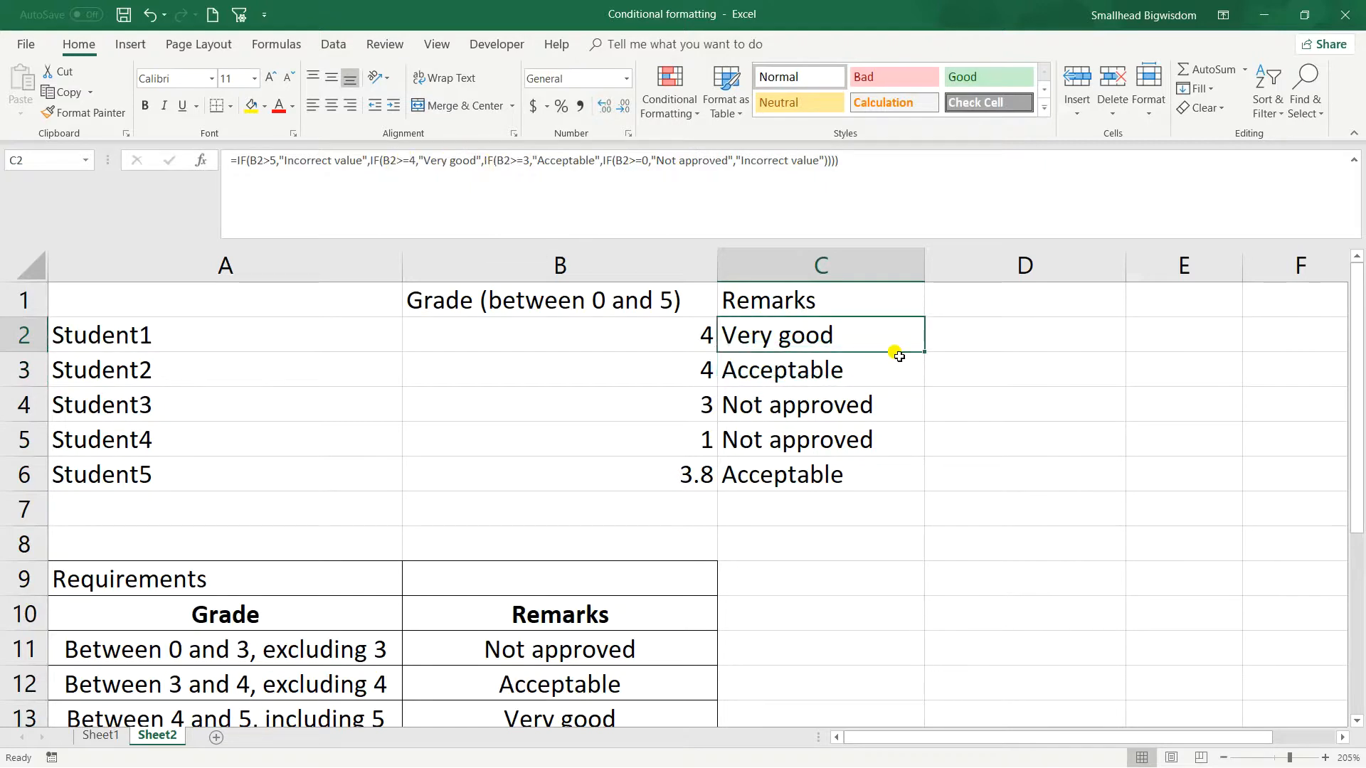
click(112, 114)
drag(795, 368, 783, 475)
click(805, 337)
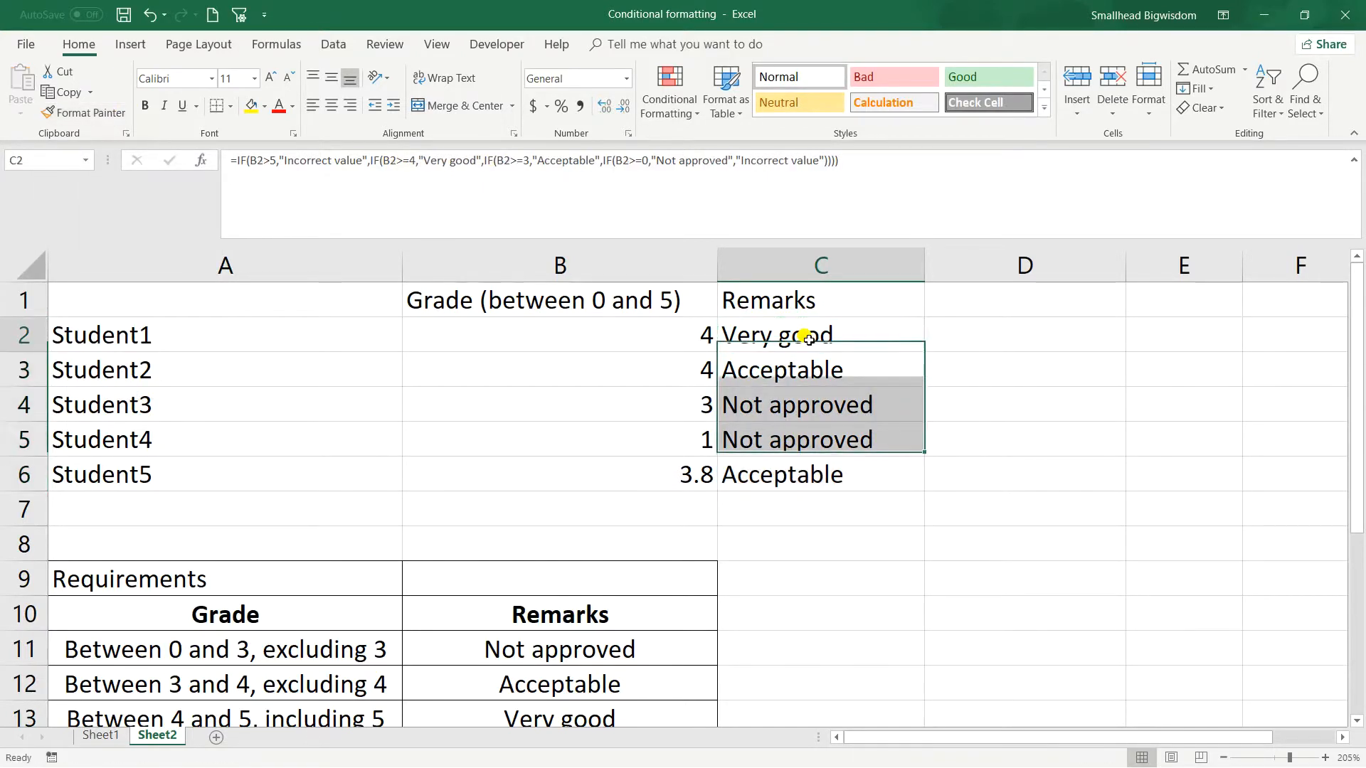
drag(914, 355, 900, 478)
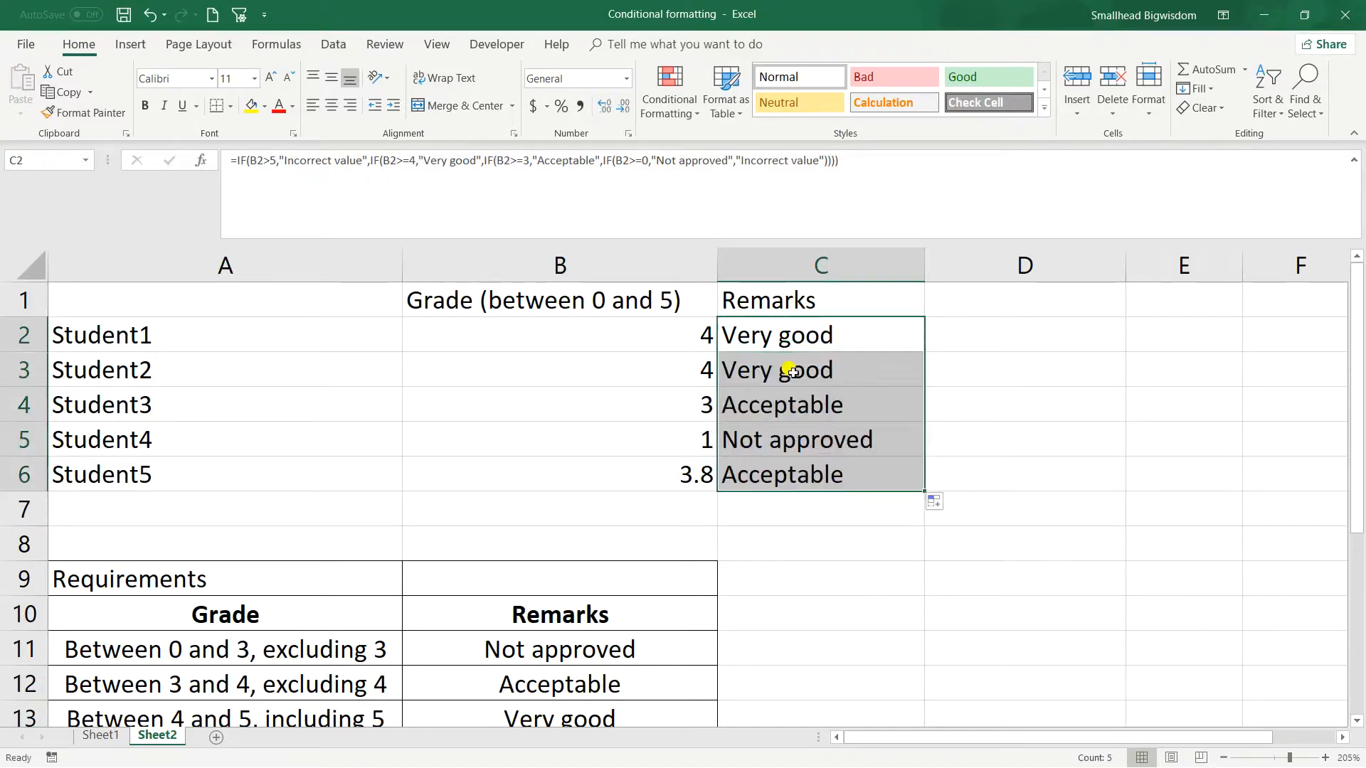
- Set Student2's grade to 3 and check its remark
click(747, 369)
click(679, 367)
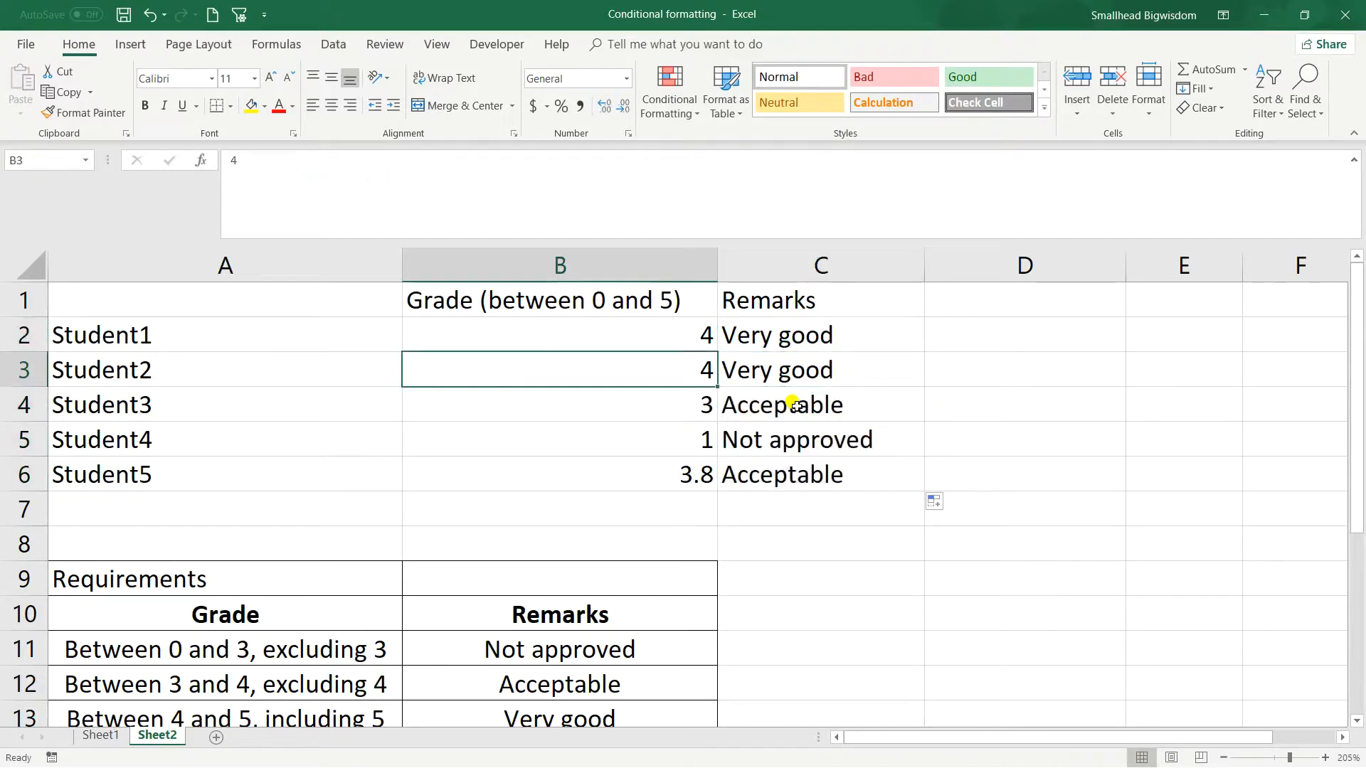
text(3)
click(769, 398)
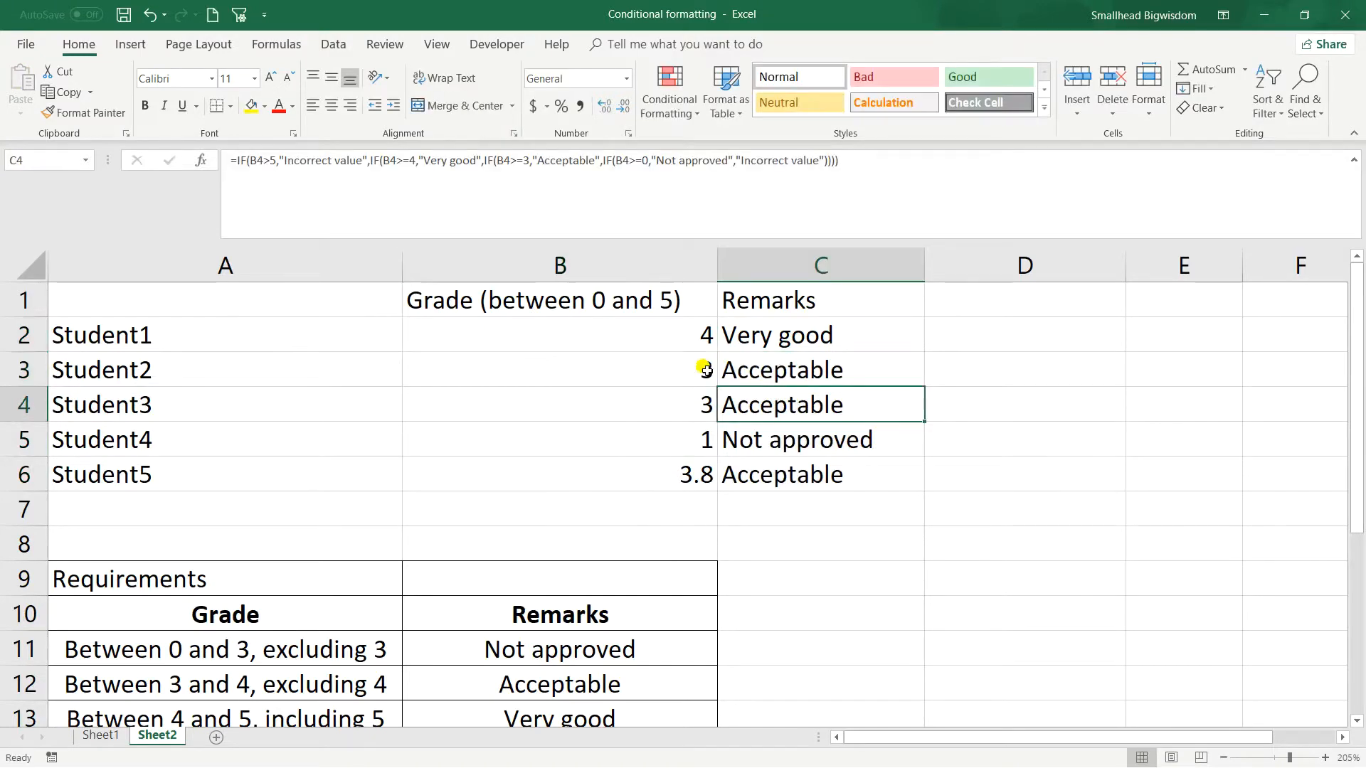
click(708, 367)
click(761, 336)
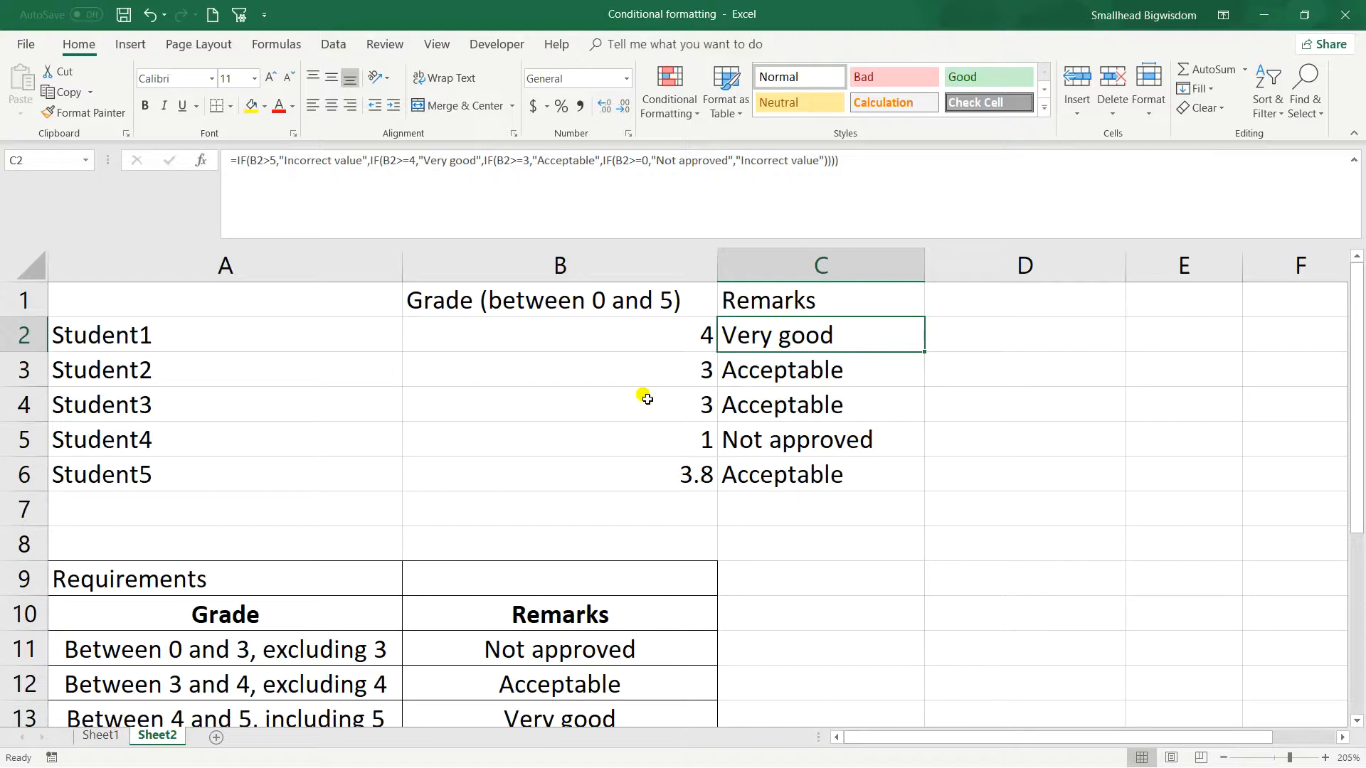
drag(770, 350, 780, 467)
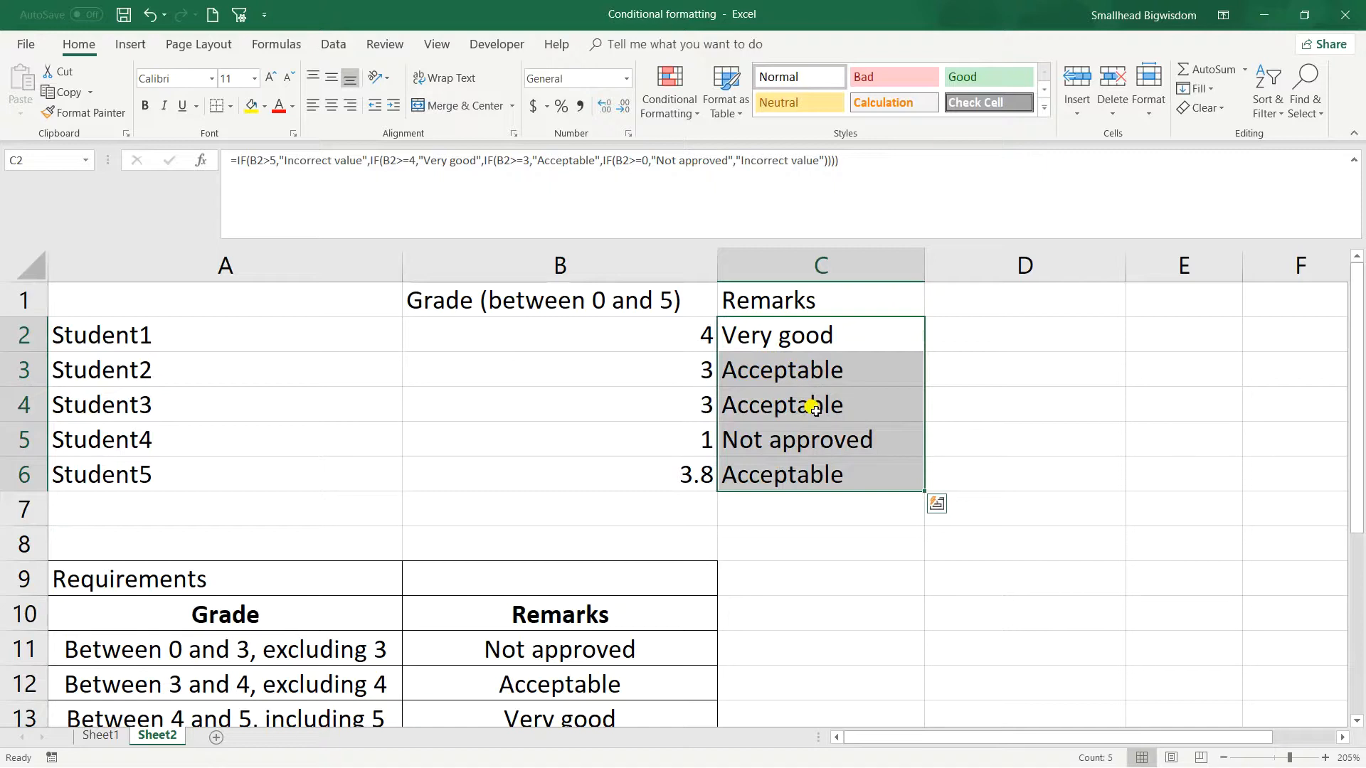
click(774, 335)
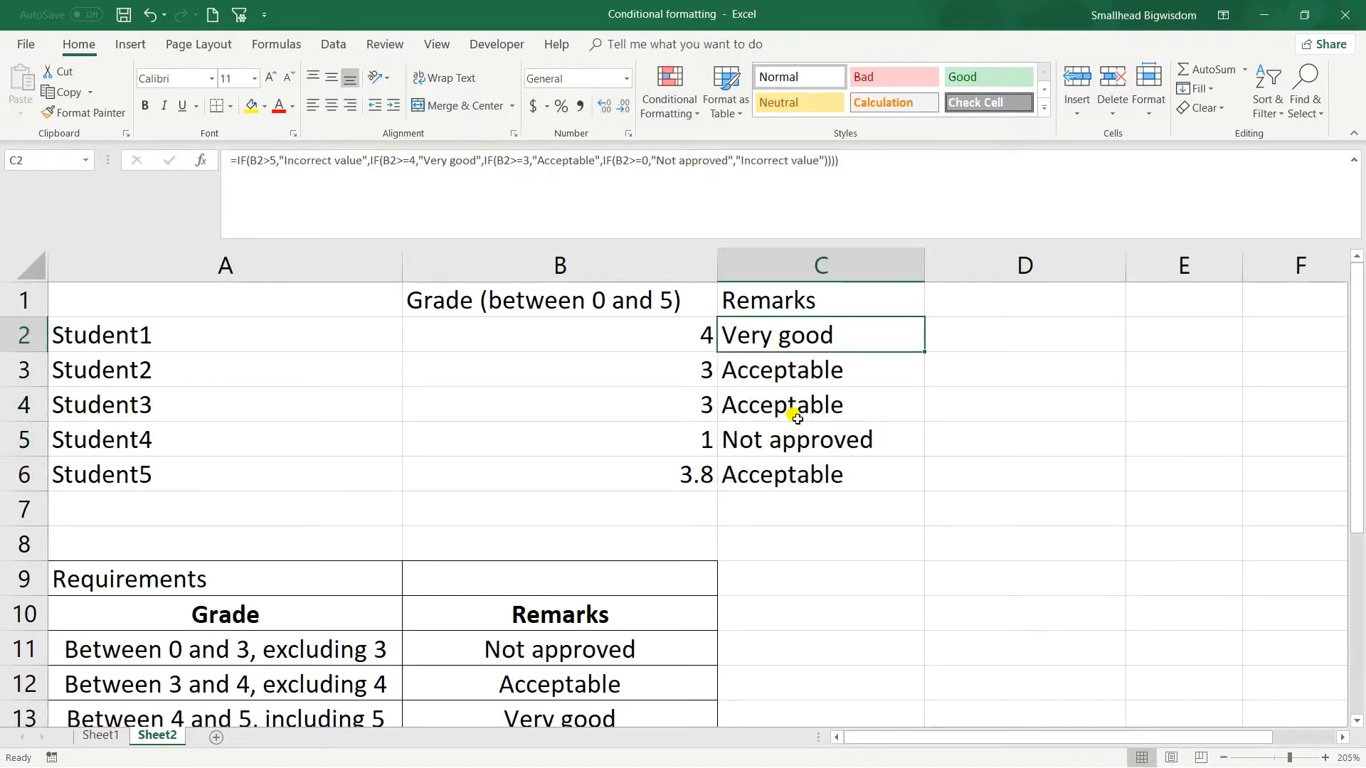
click(688, 123)
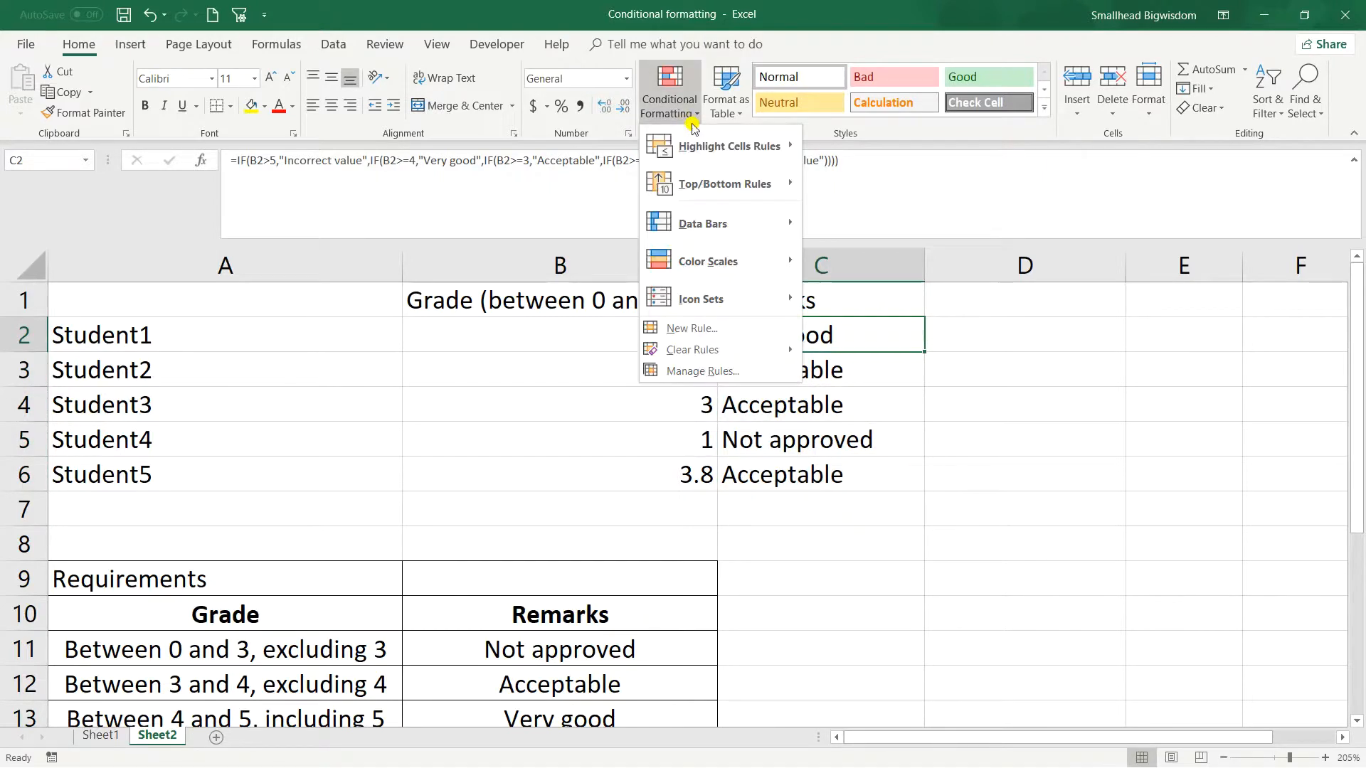
click(679, 535)
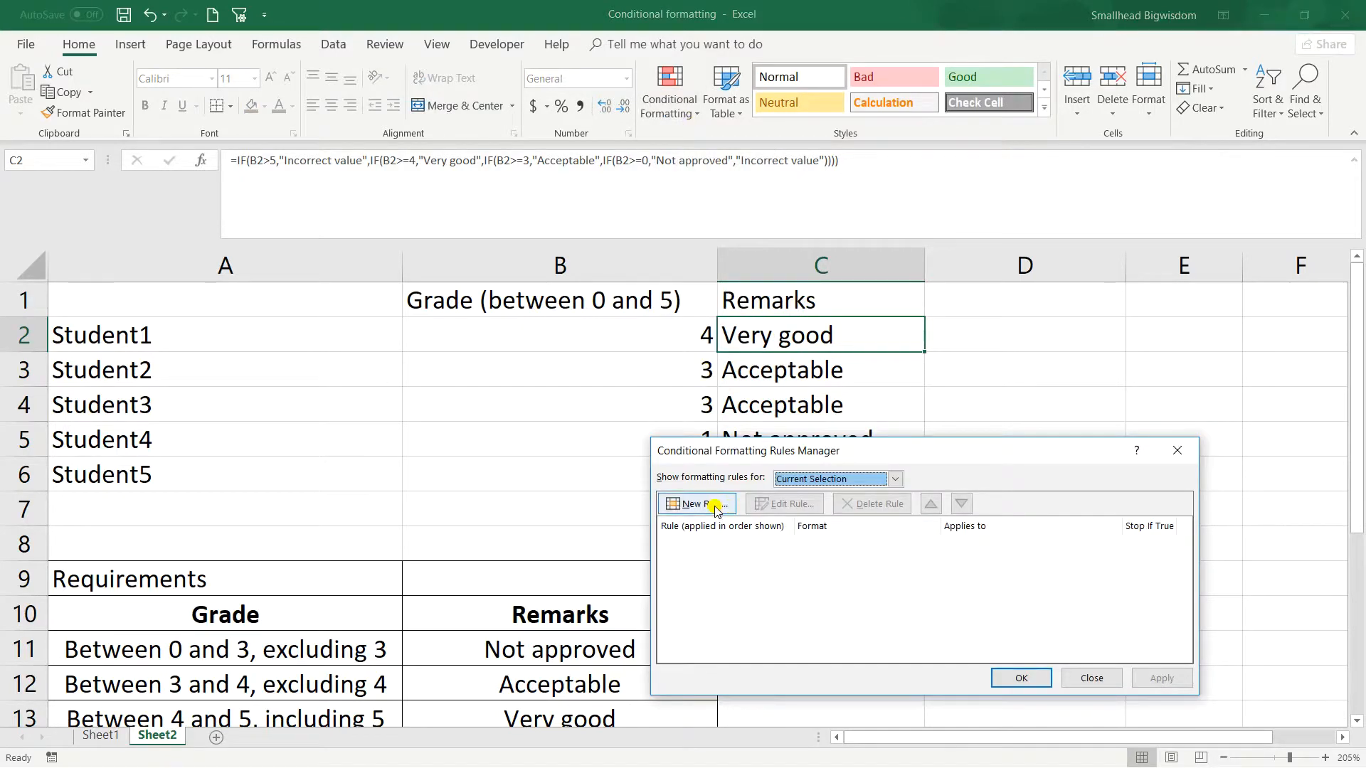
click(1087, 678)
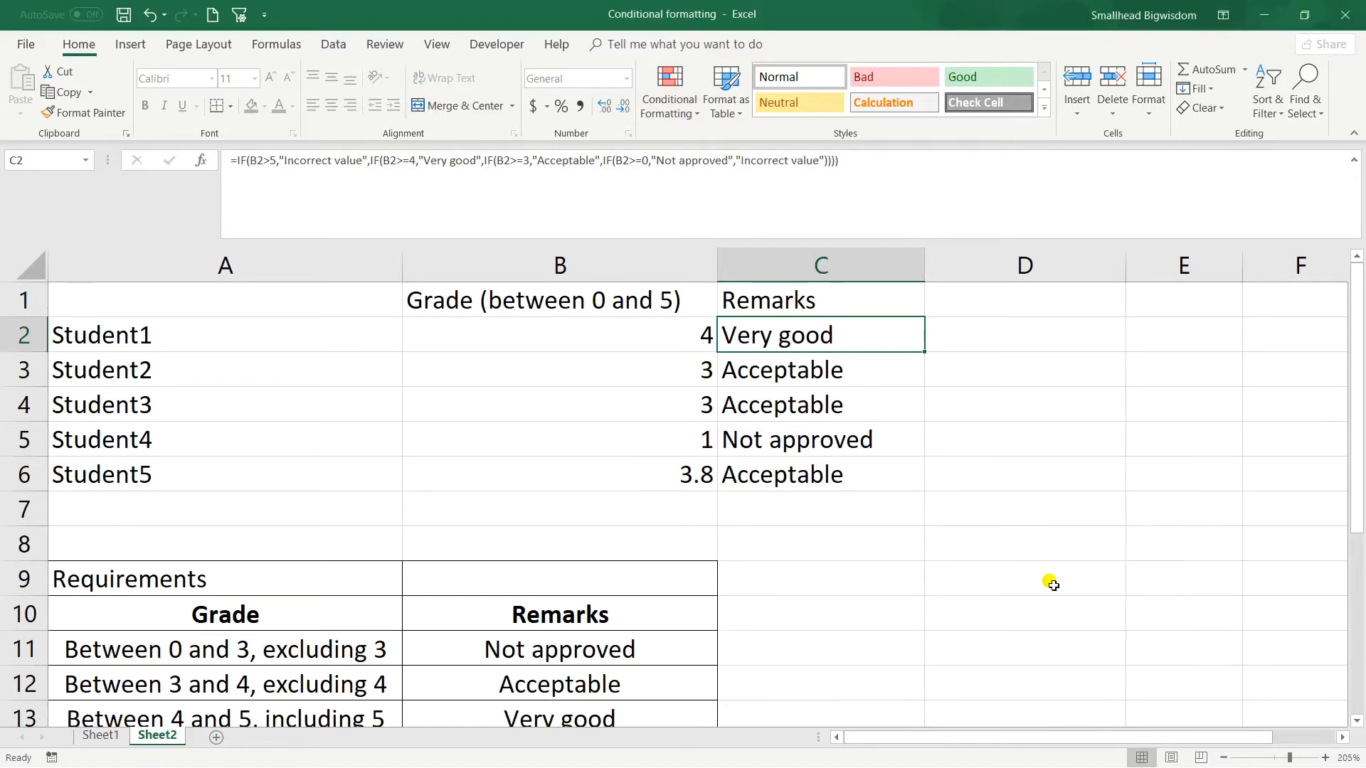
- Start a conditional formatting rule for C3 that formats only cells with a cell value equal to "Not approved"
click(754, 395)
click(756, 359)
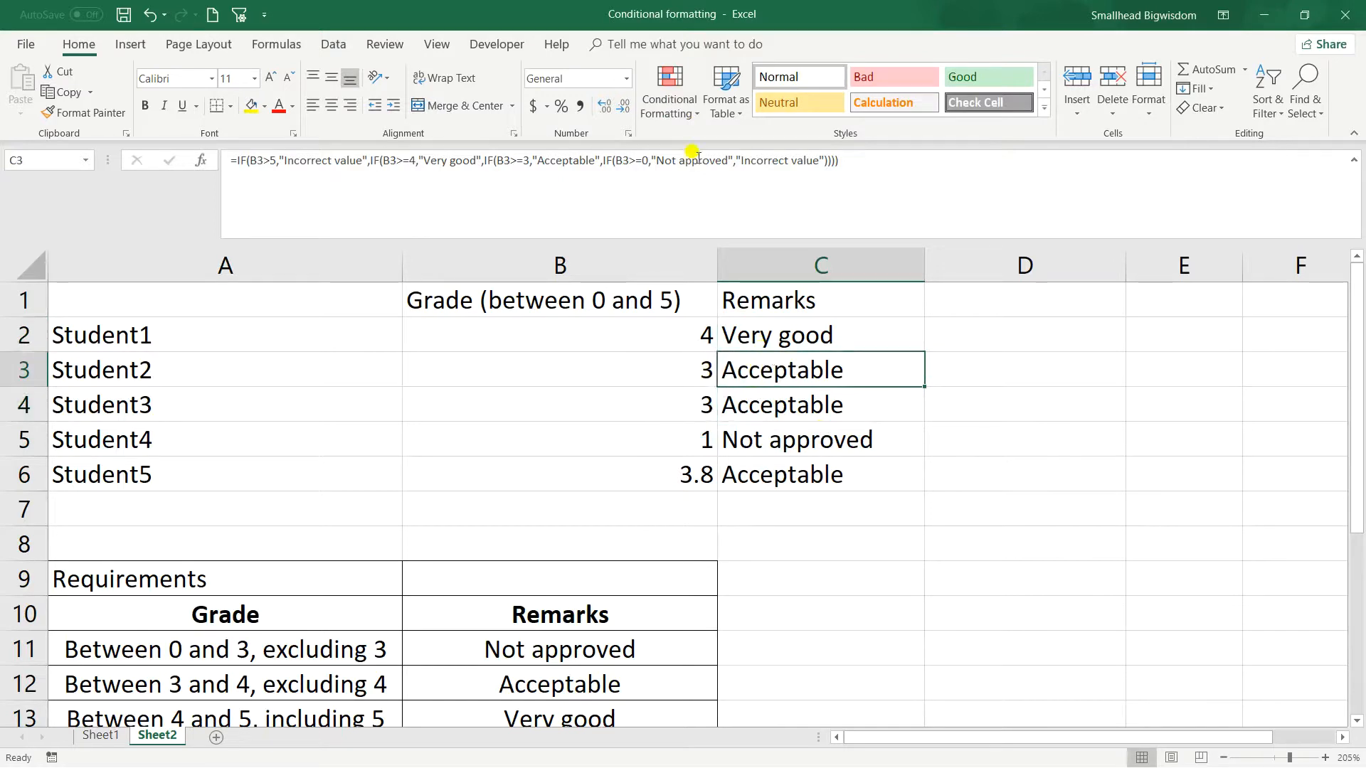
click(693, 116)
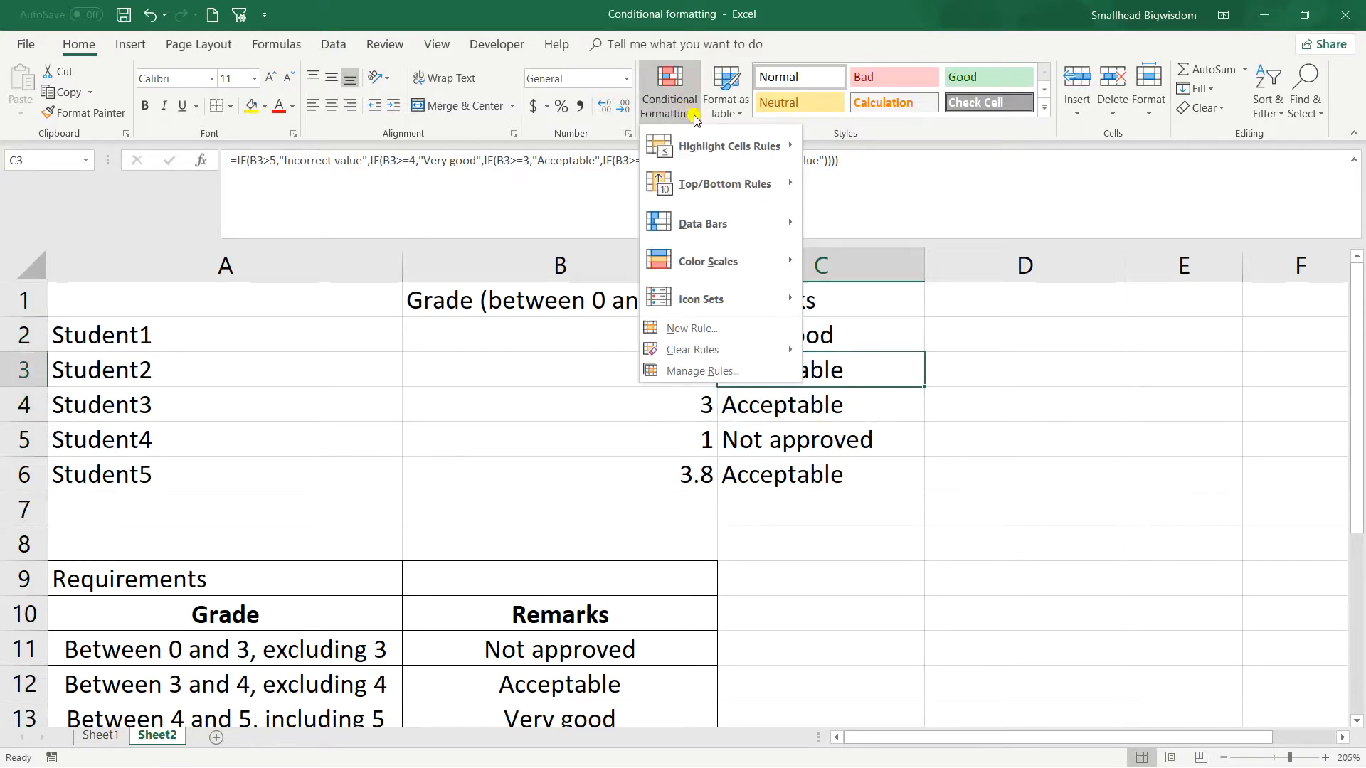
click(736, 372)
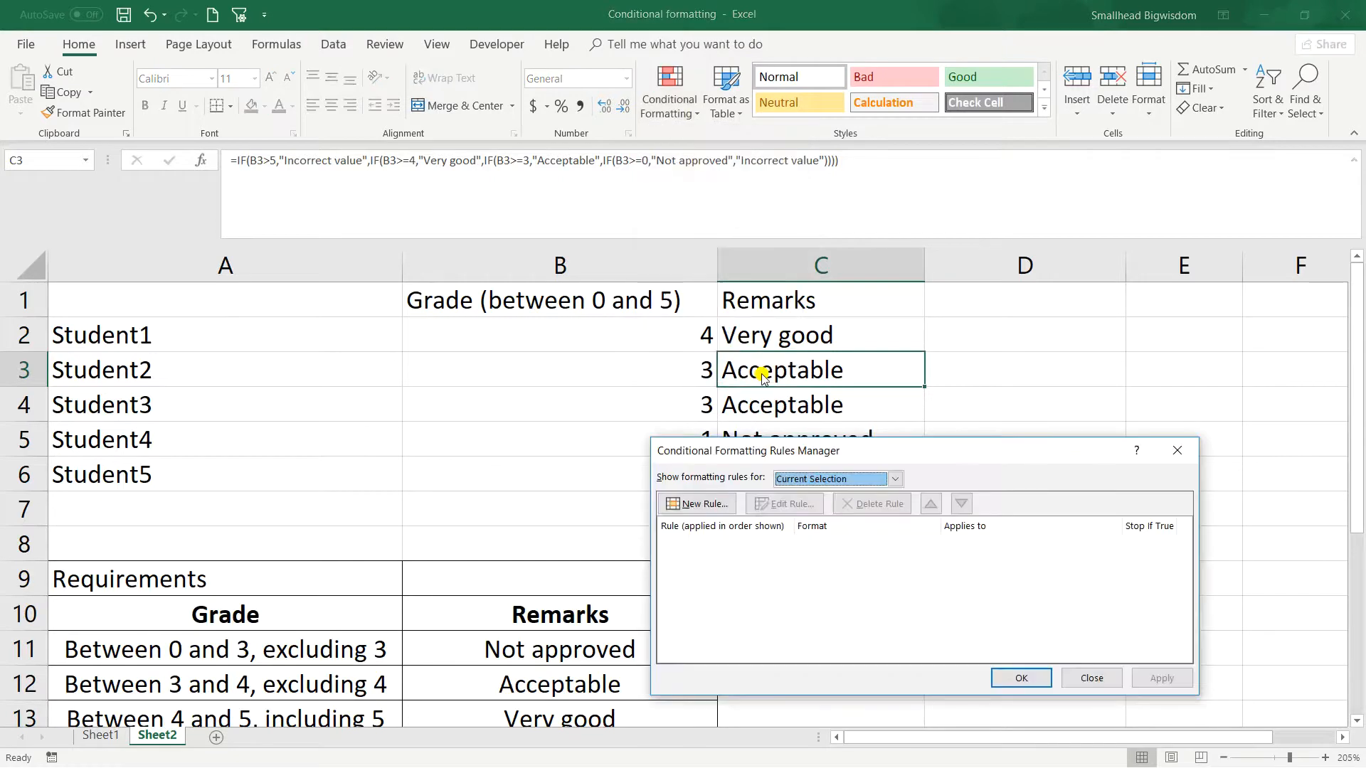
click(732, 505)
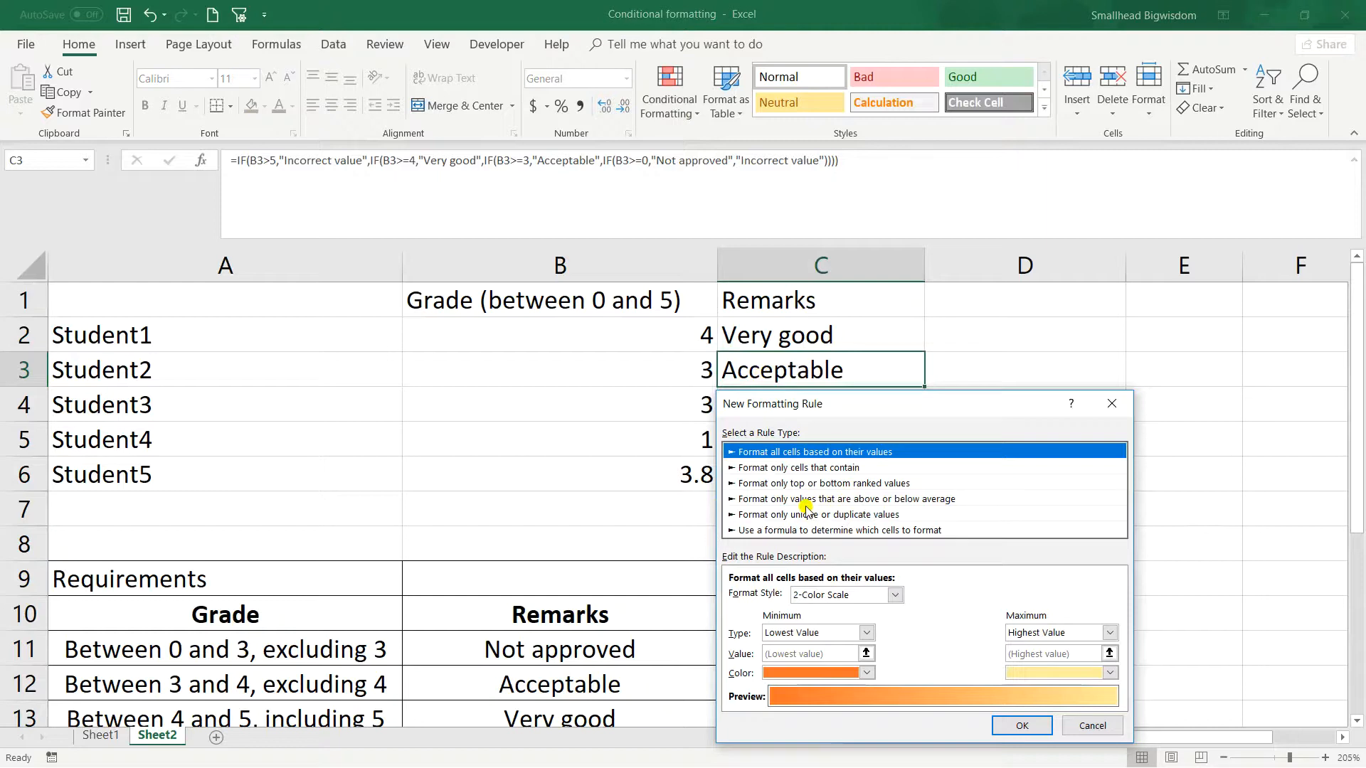
click(804, 469)
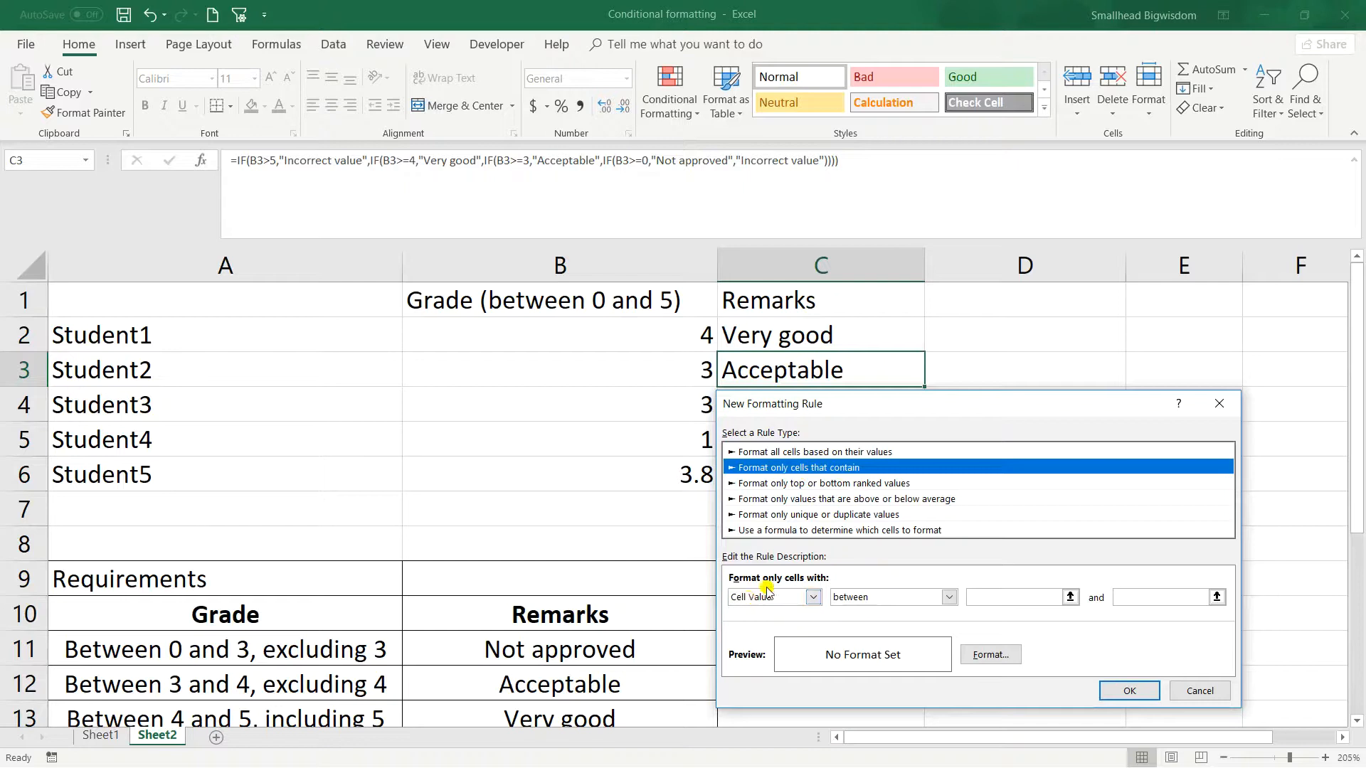
click(873, 604)
click(884, 634)
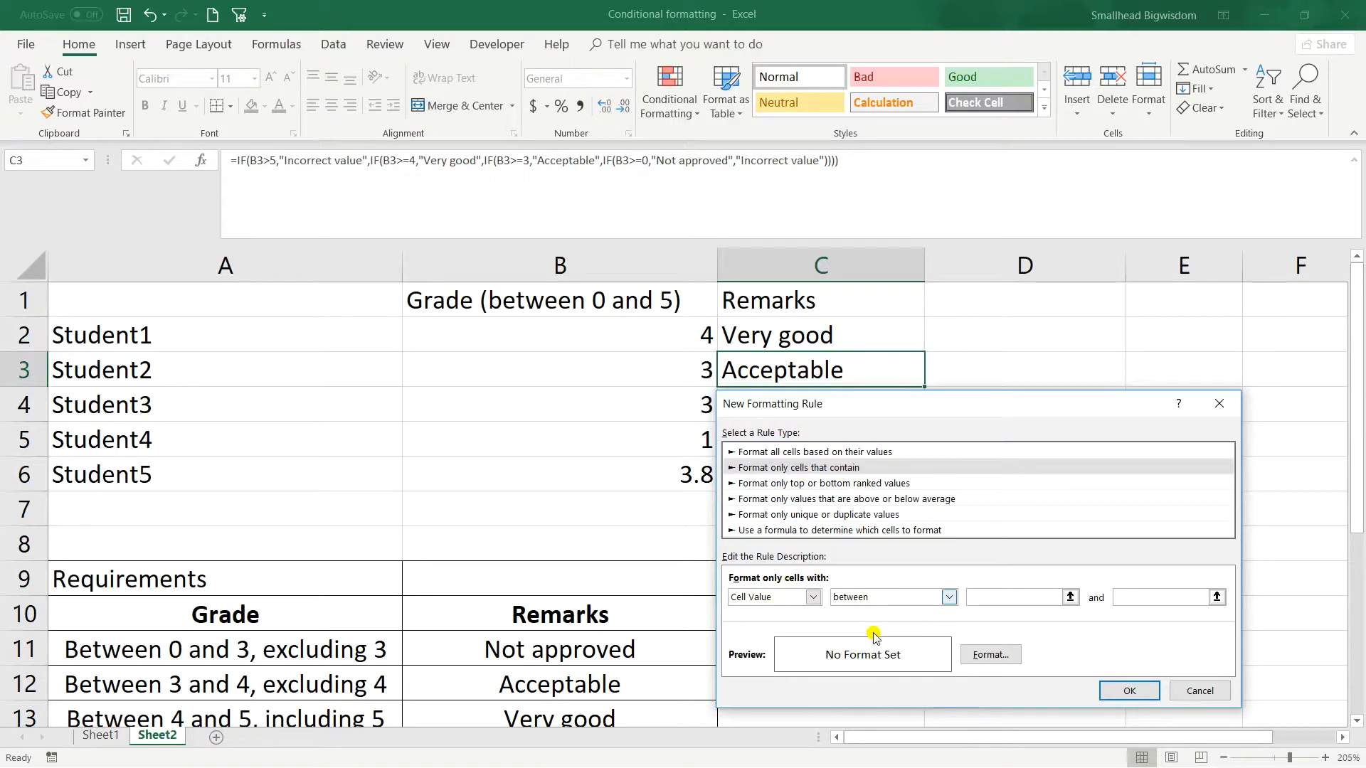
click(989, 602)
text(Not approved)
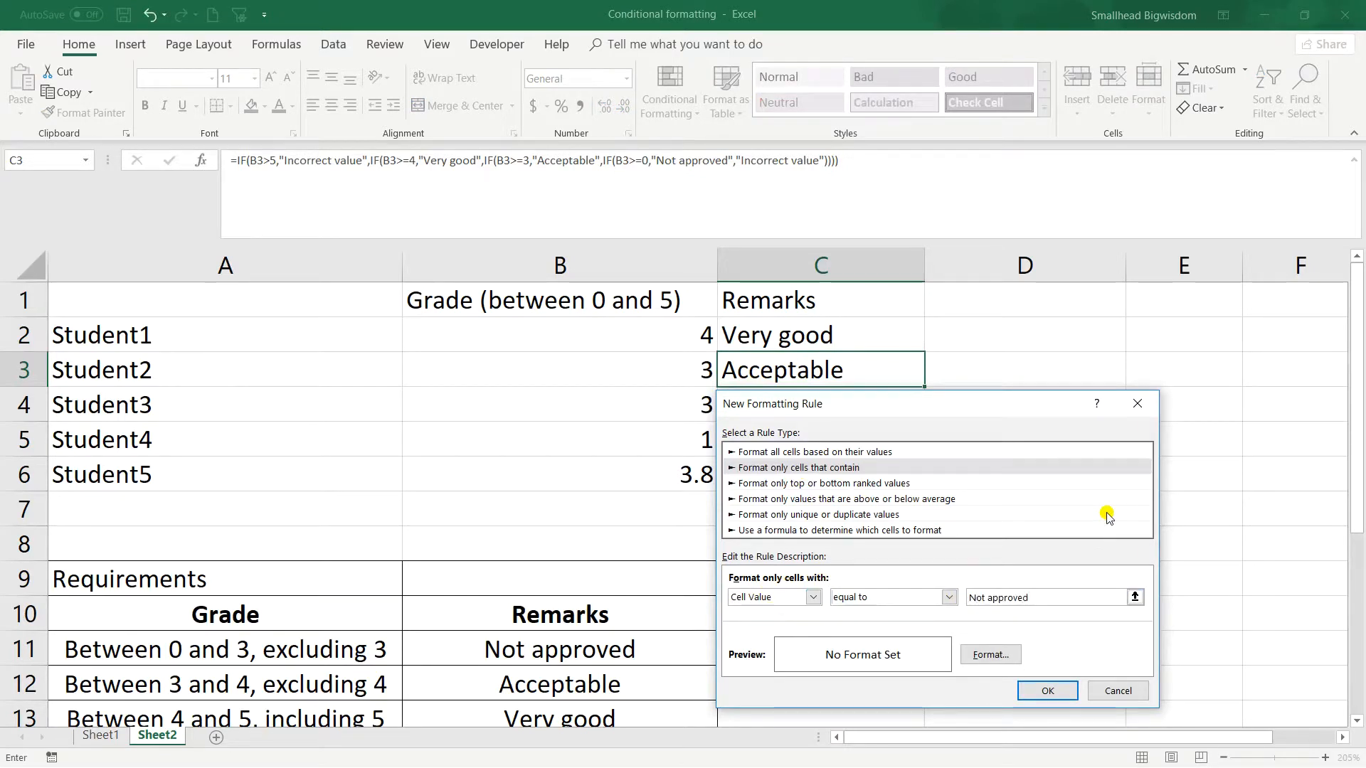
- Give the "Not approved" rule a bold red font format
click(994, 656)
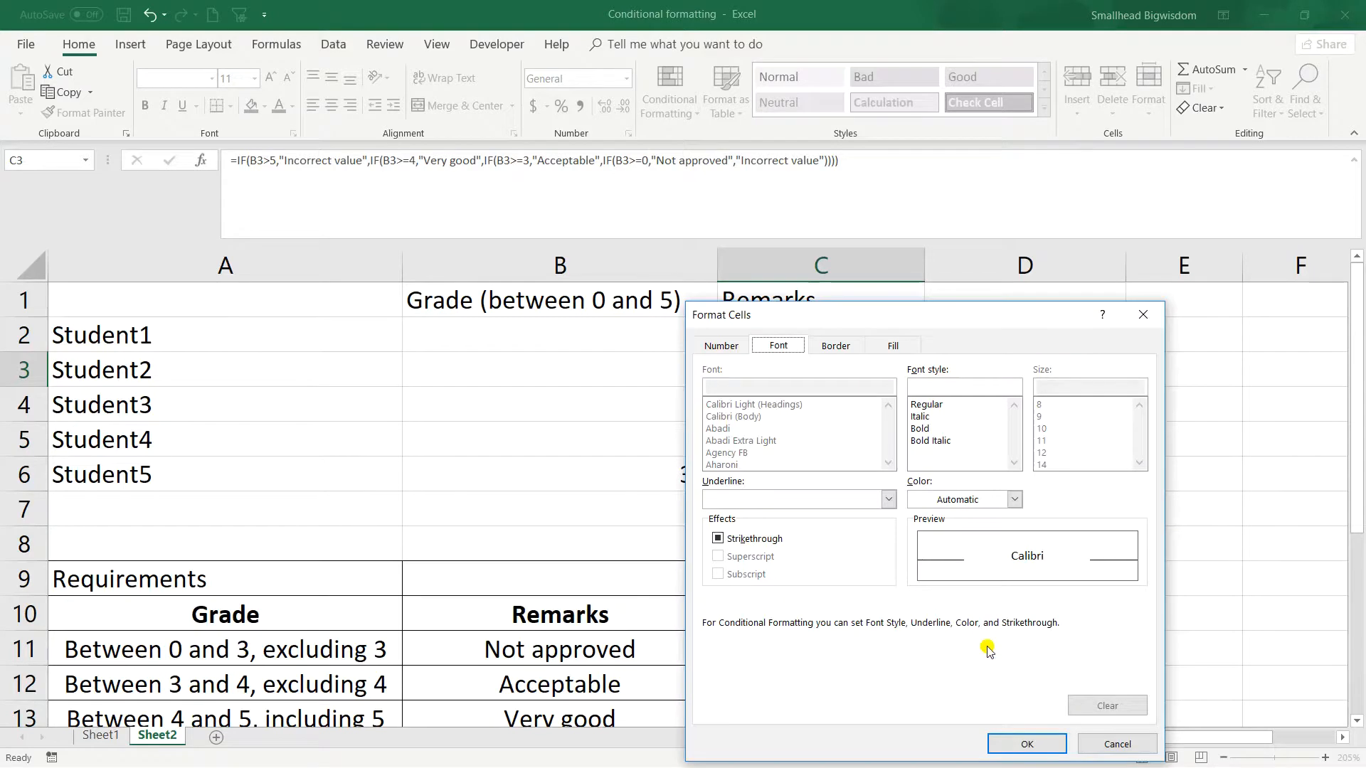
click(923, 429)
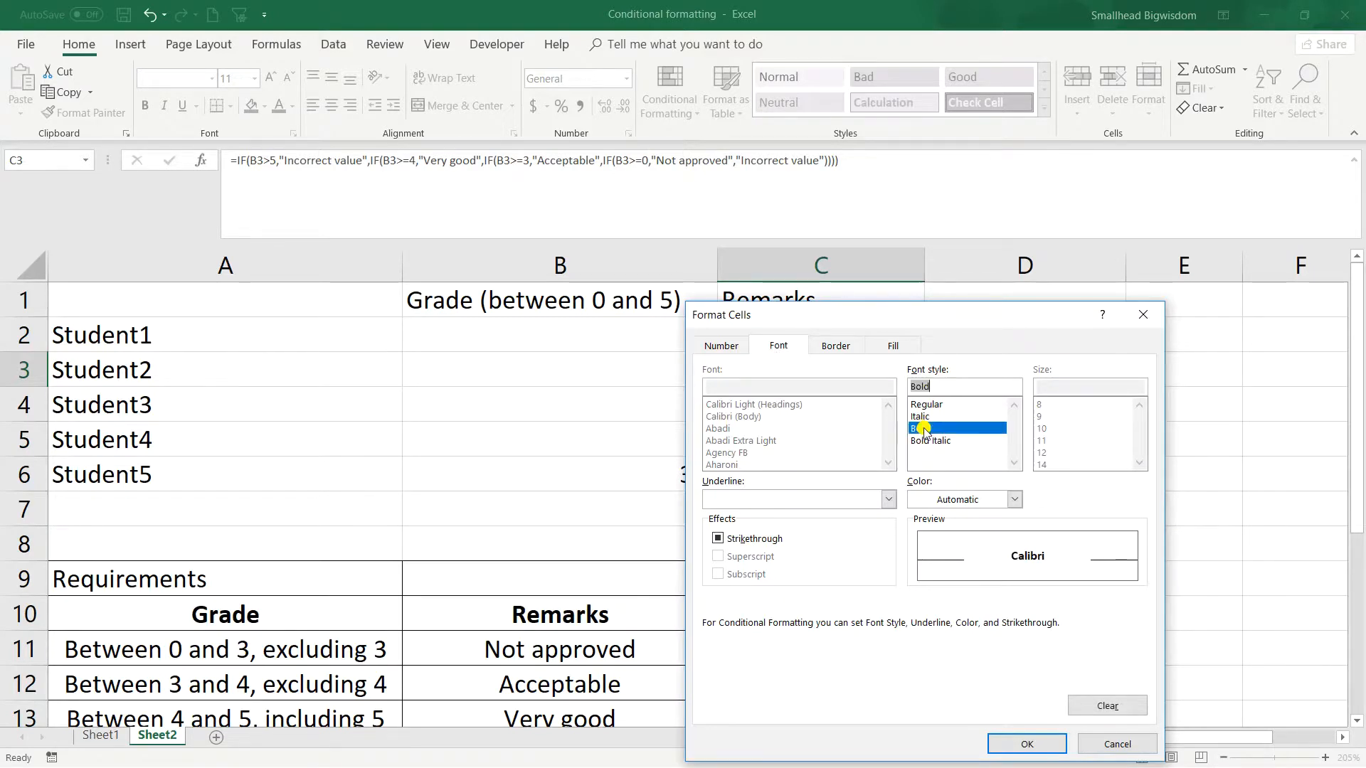
click(976, 500)
click(926, 650)
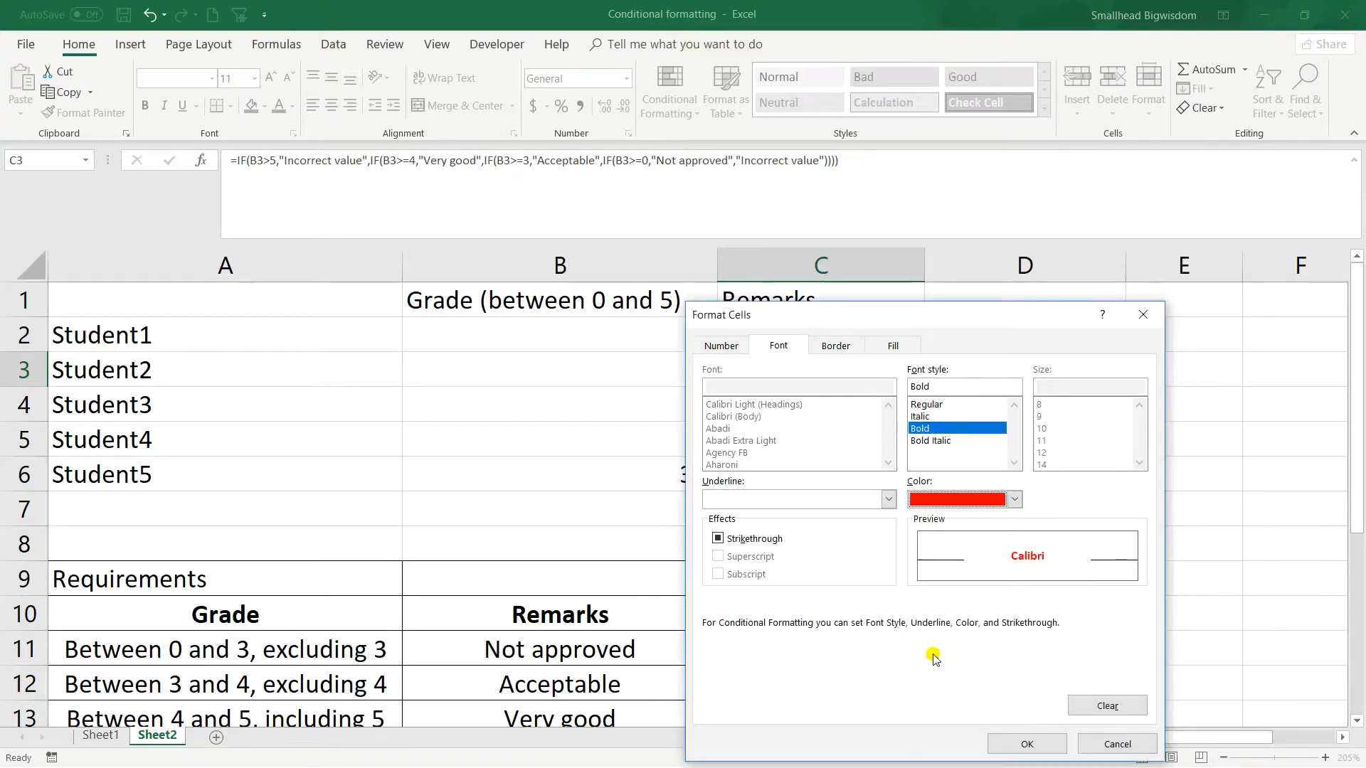
click(1028, 742)
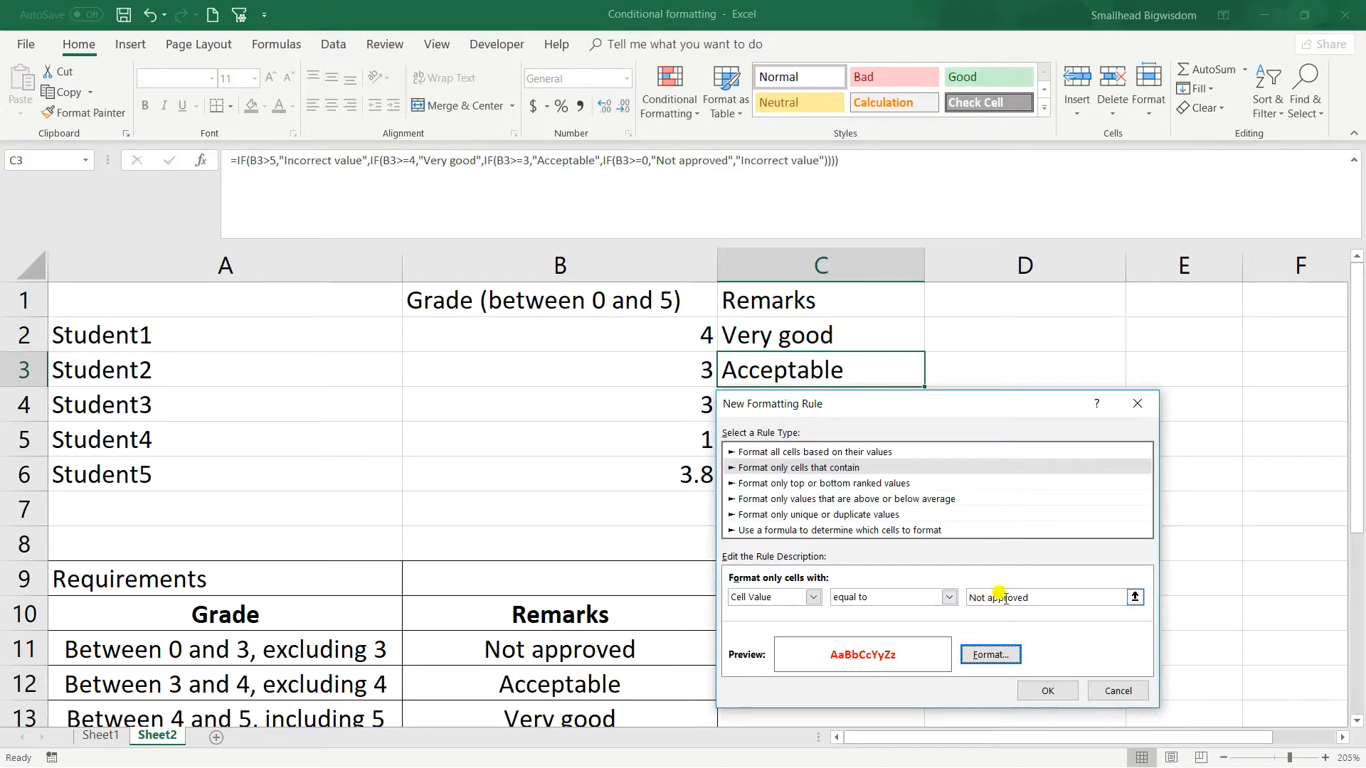
- Apply the "Not approved" rule to C3 and copy C3's formatting to the Remarks cells below it with Format Painter
click(1043, 690)
click(1162, 678)
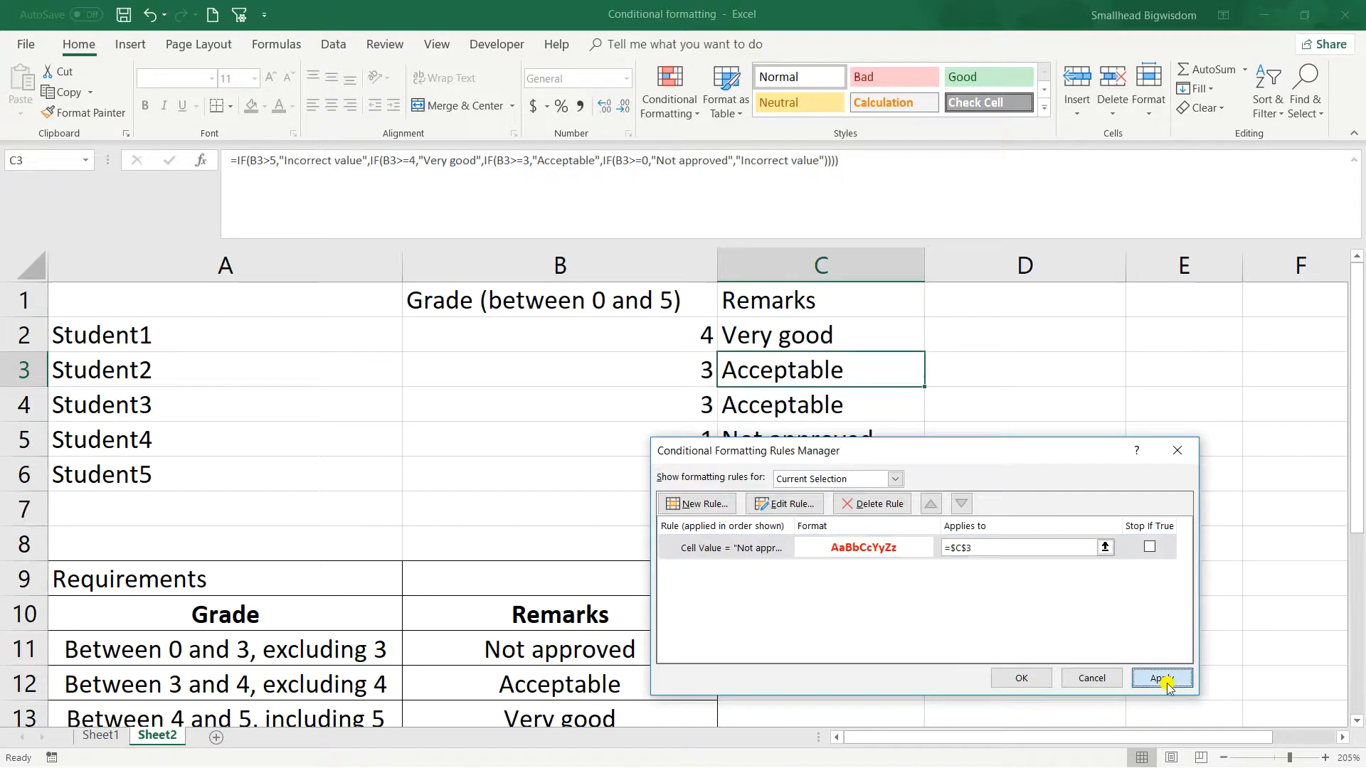
click(1022, 680)
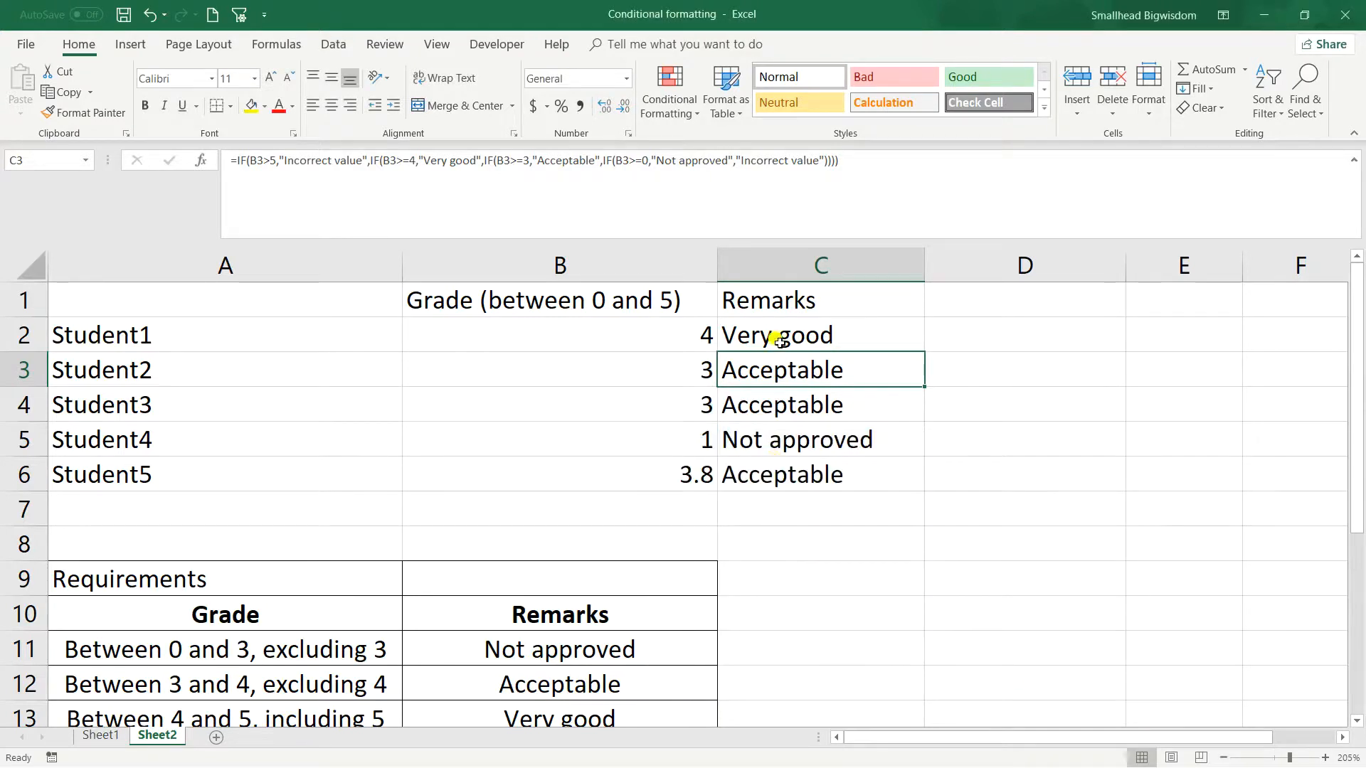
click(83, 113)
drag(788, 406, 778, 455)
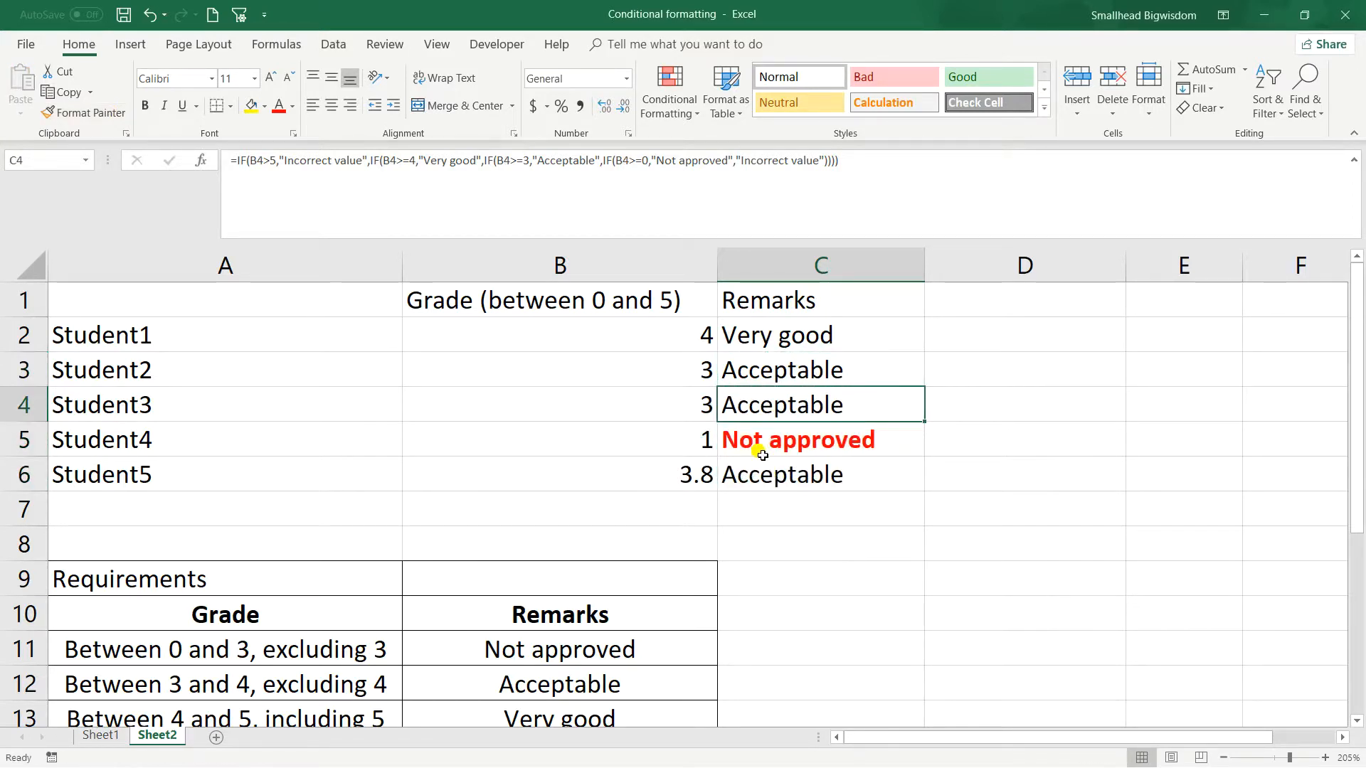
- Test Student4's remark formatting with a grade of 2, and set the grade to 5
click(686, 441)
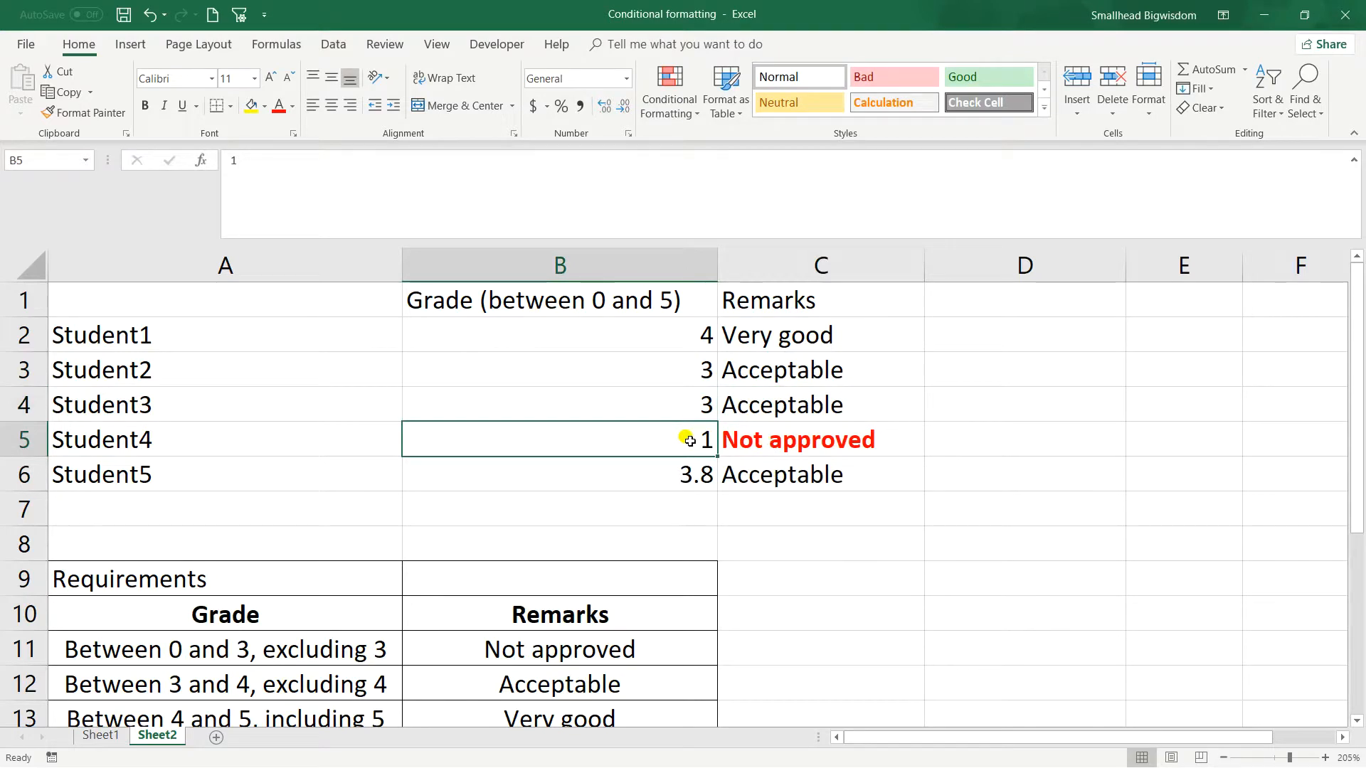
text(2)
click(765, 463)
click(707, 441)
text(5)
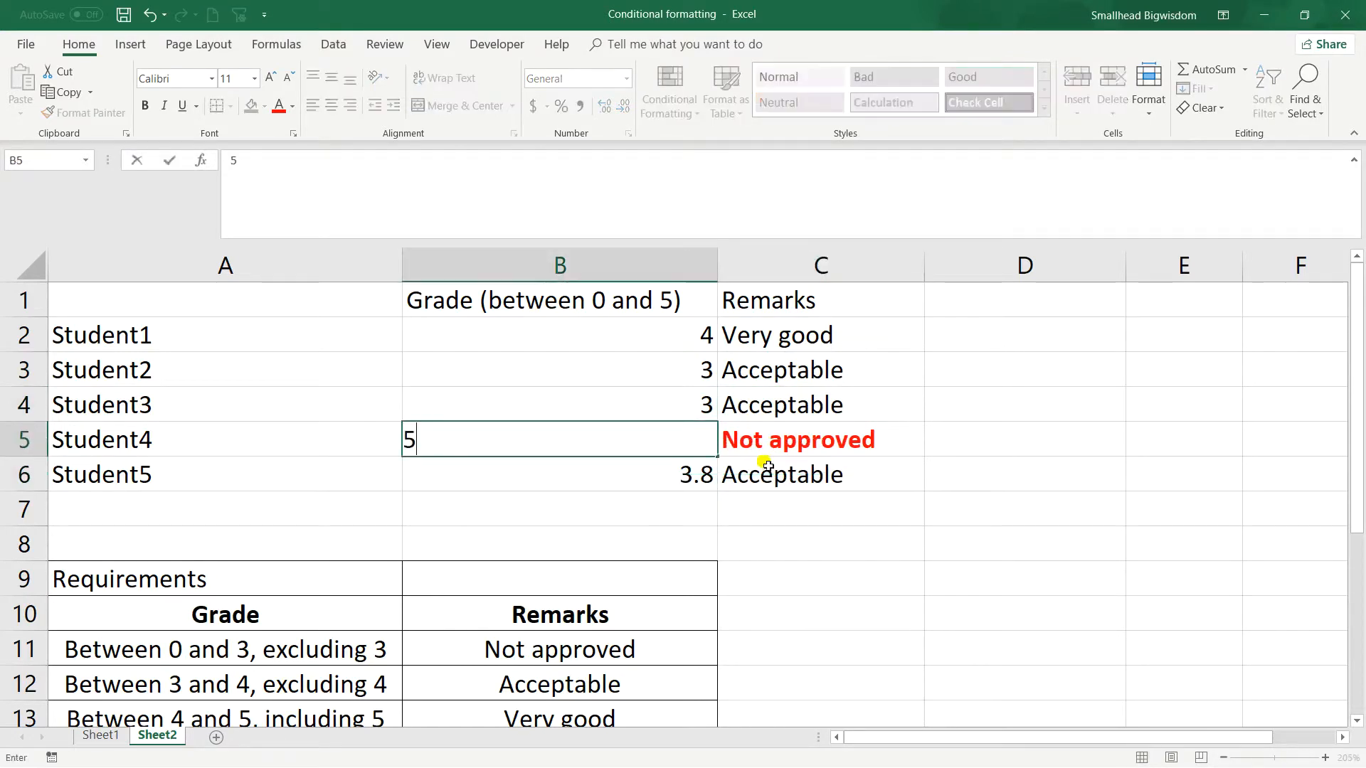
click(771, 464)
click(776, 442)
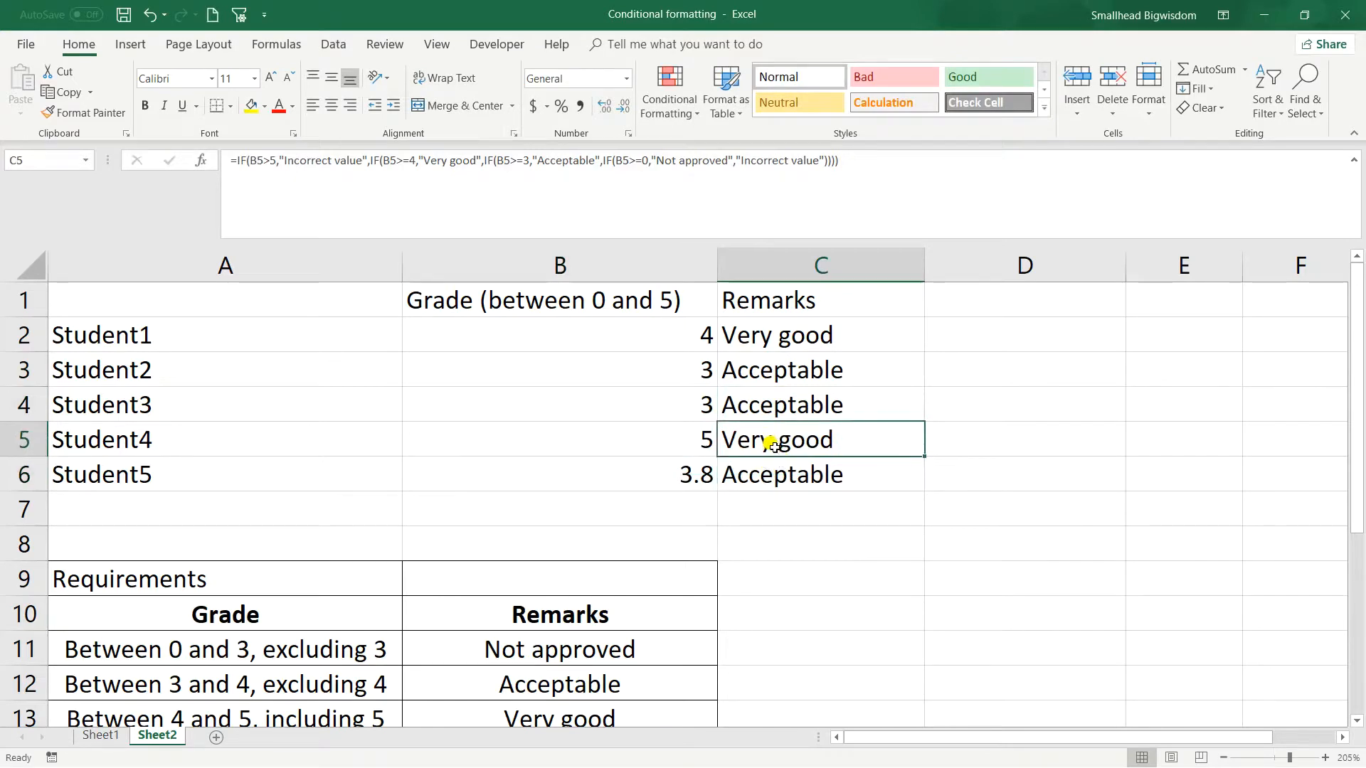
- Copy the formatting of Student5's remark in C6 to C2 with Format Painter
click(773, 474)
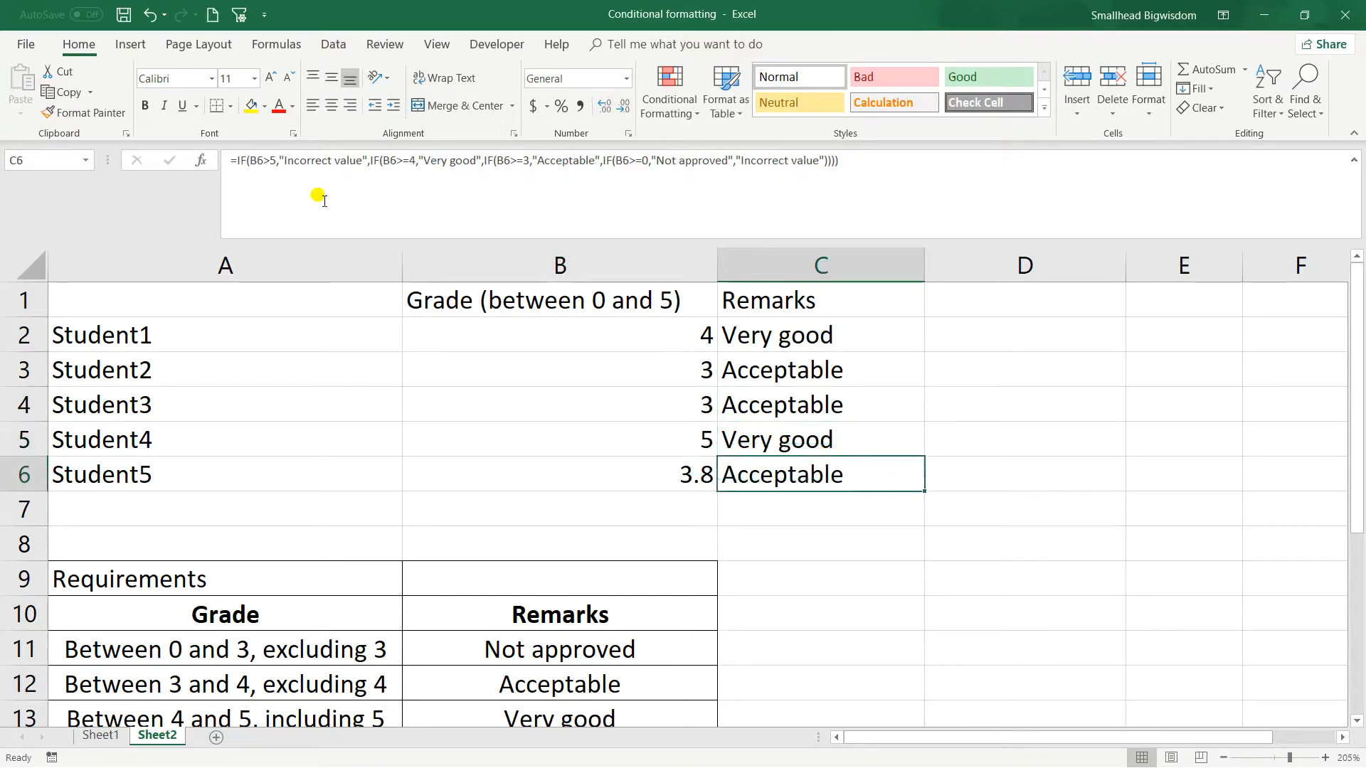
click(104, 114)
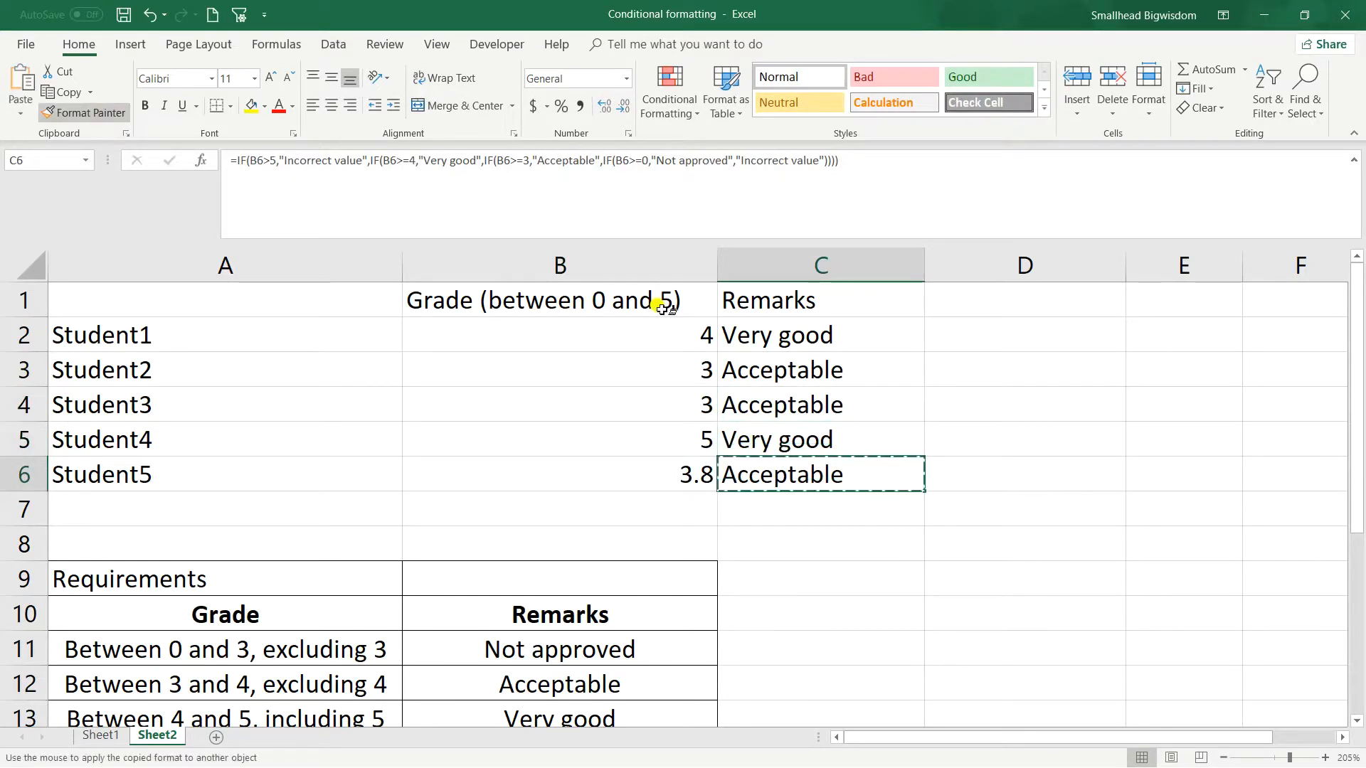
click(773, 339)
- Set Student1's grade to 2 and check the formatting of its remark
click(694, 336)
text(2)
click(754, 402)
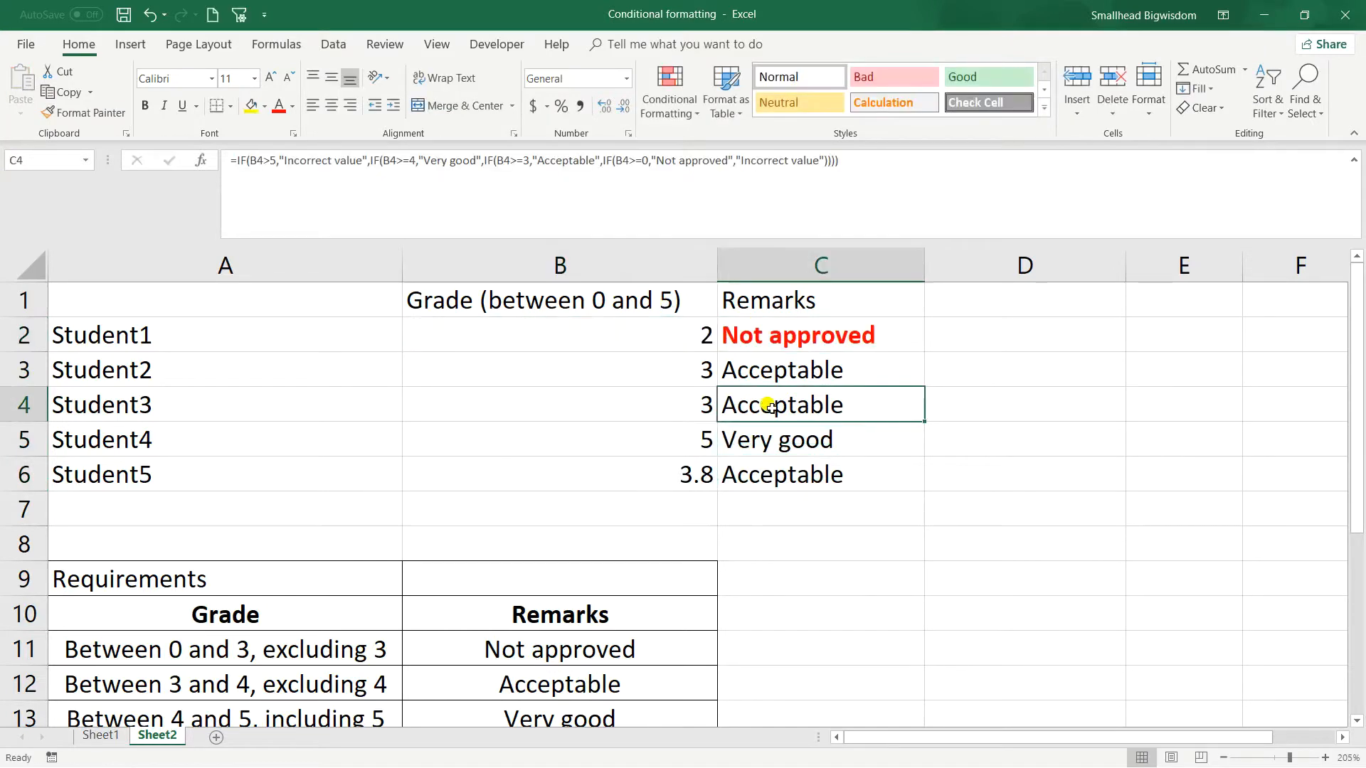
click(748, 362)
- Start a second conditional formatting rule for C2 that formats only cells with specific text containing "Acceptable"
click(756, 337)
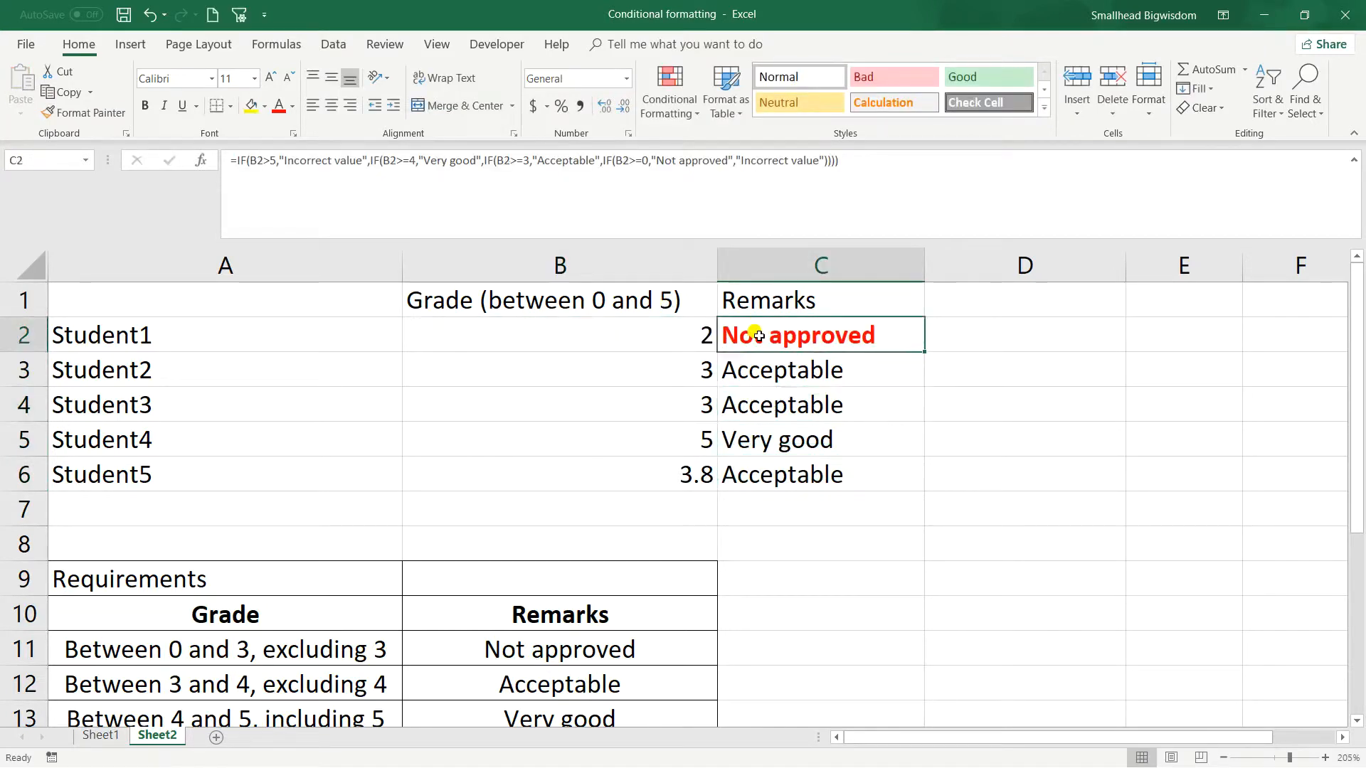
click(685, 107)
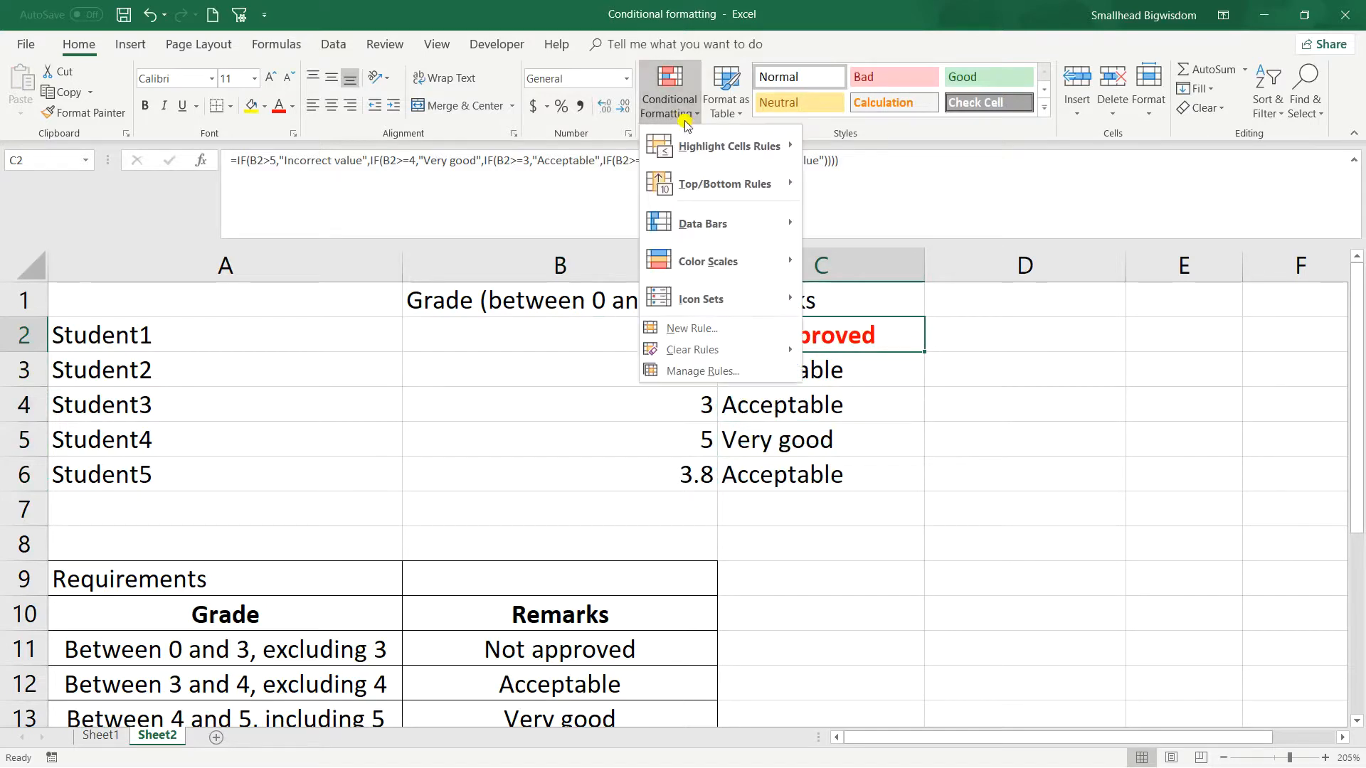
click(751, 370)
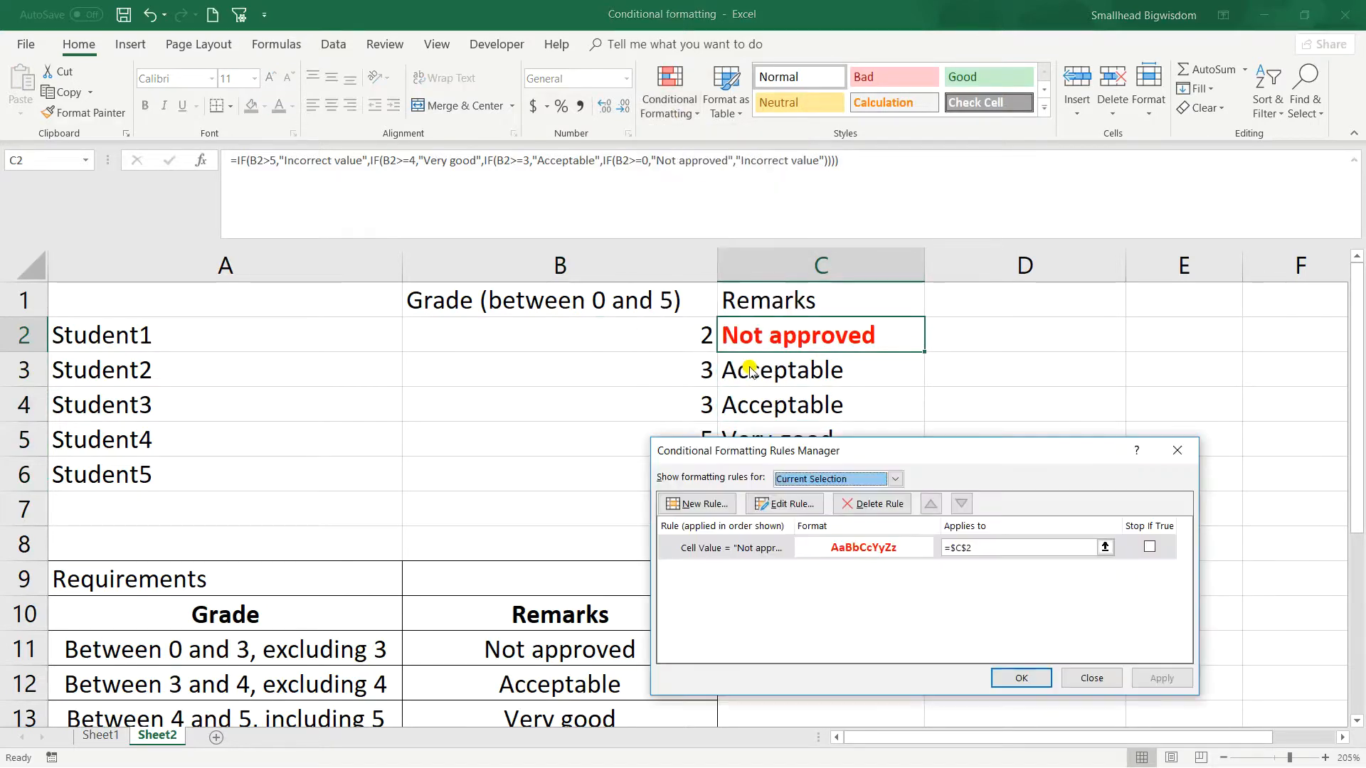
click(714, 507)
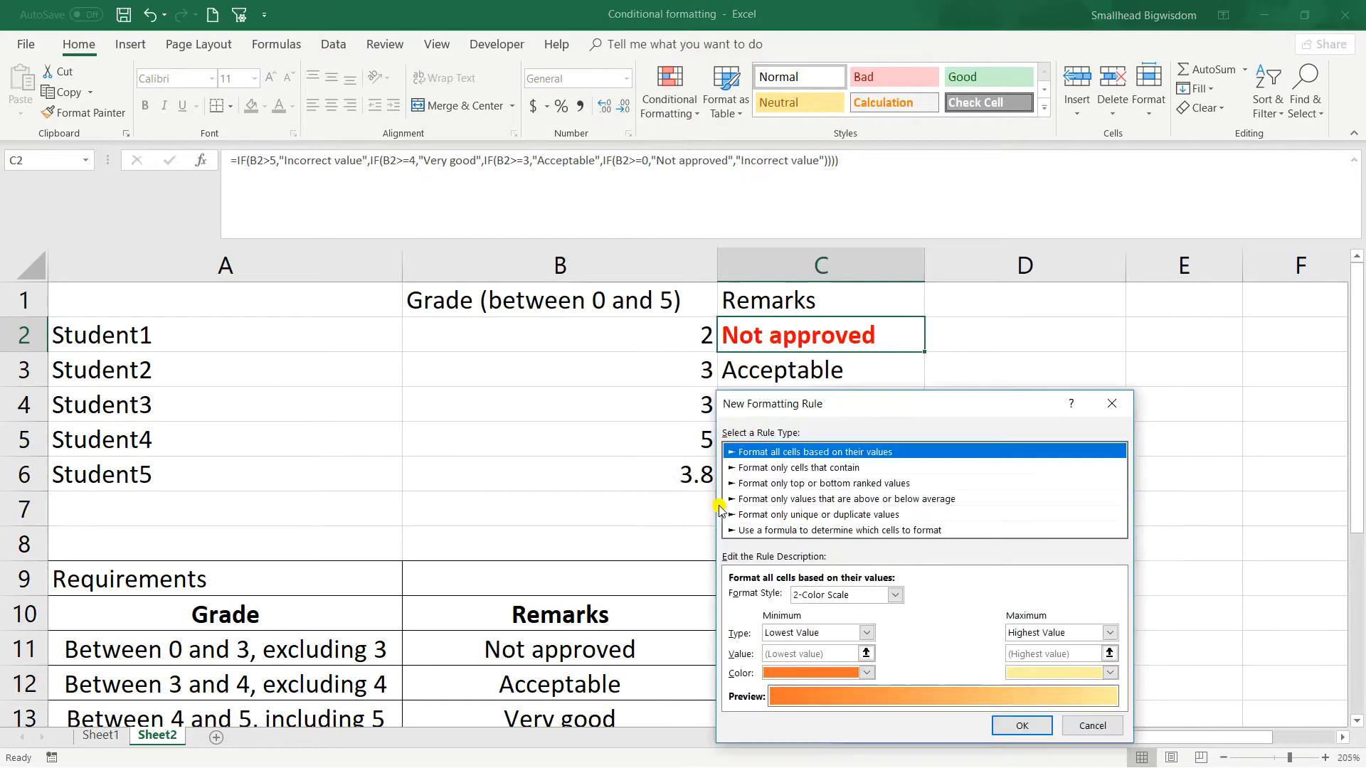
click(836, 467)
click(813, 597)
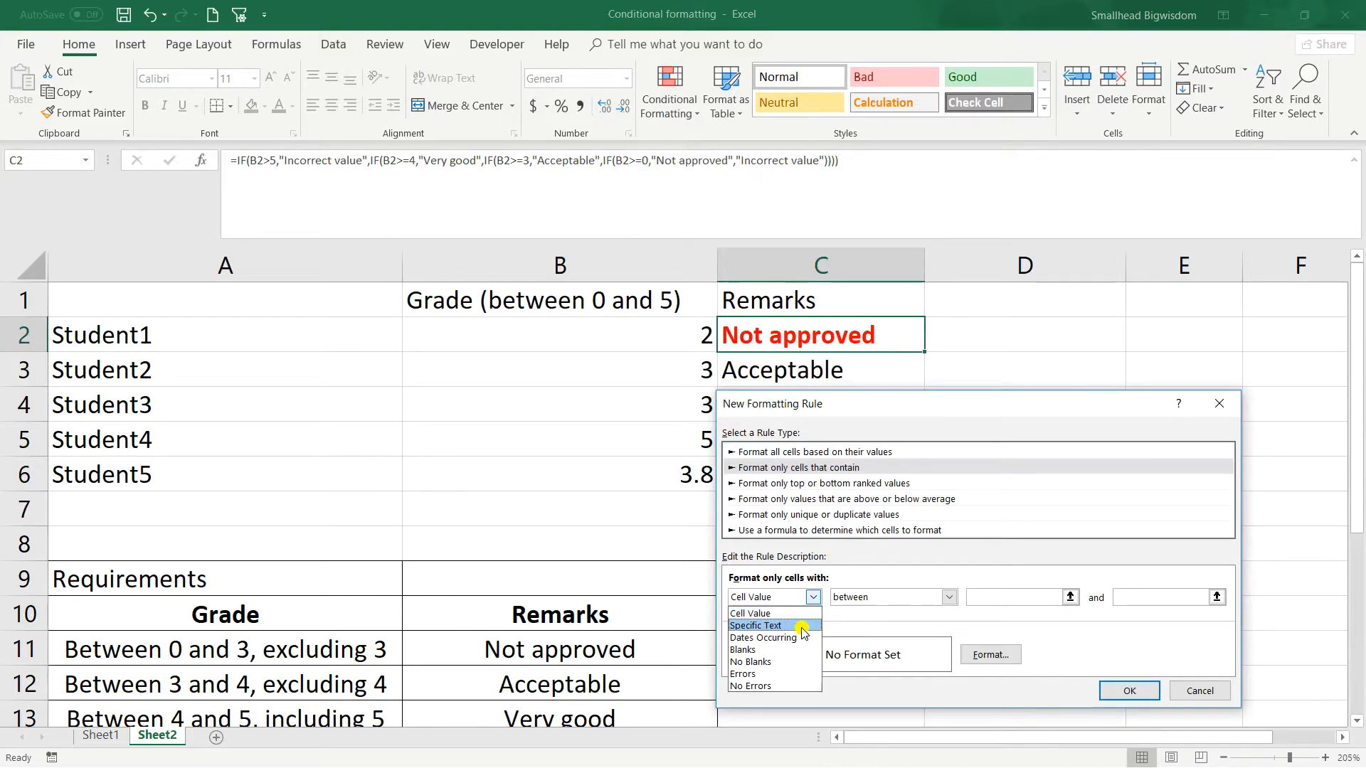
click(801, 627)
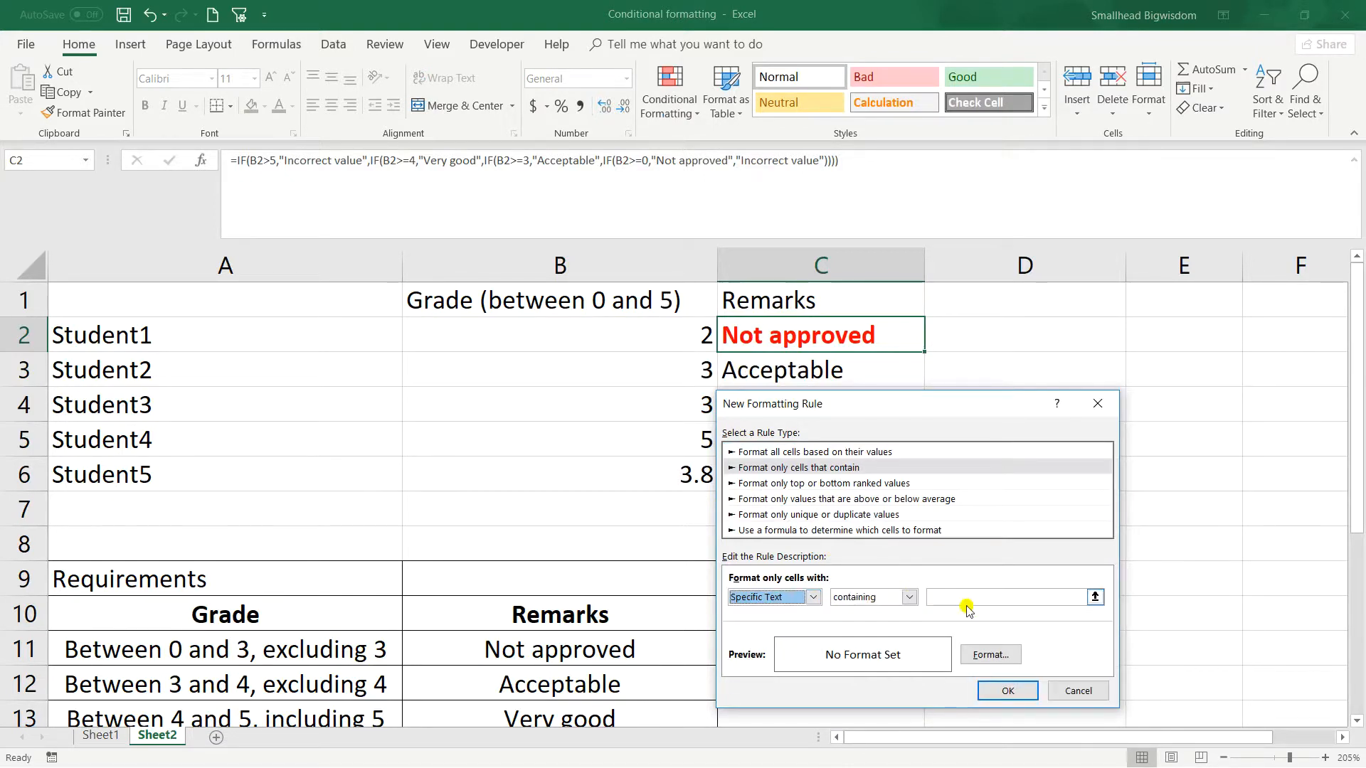
click(883, 597)
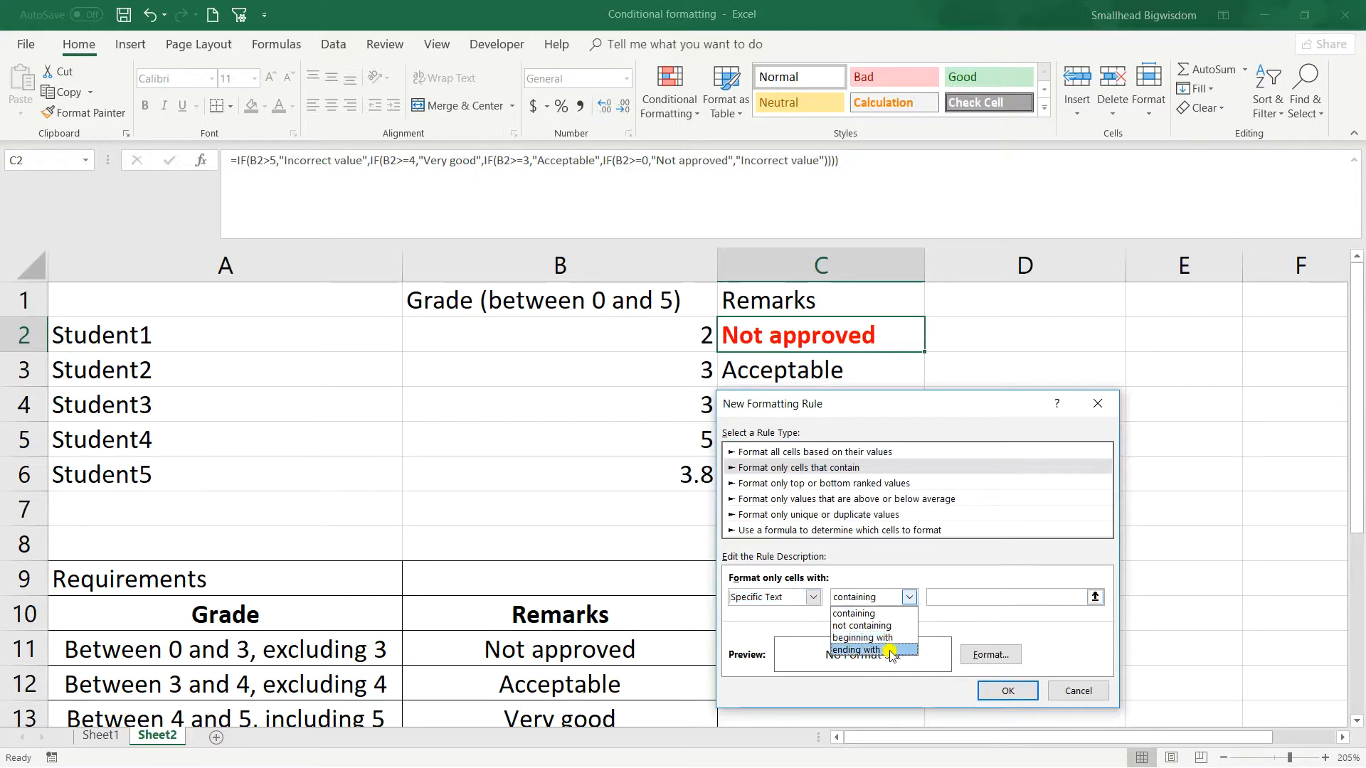
click(873, 613)
click(946, 600)
text(Acceptable)
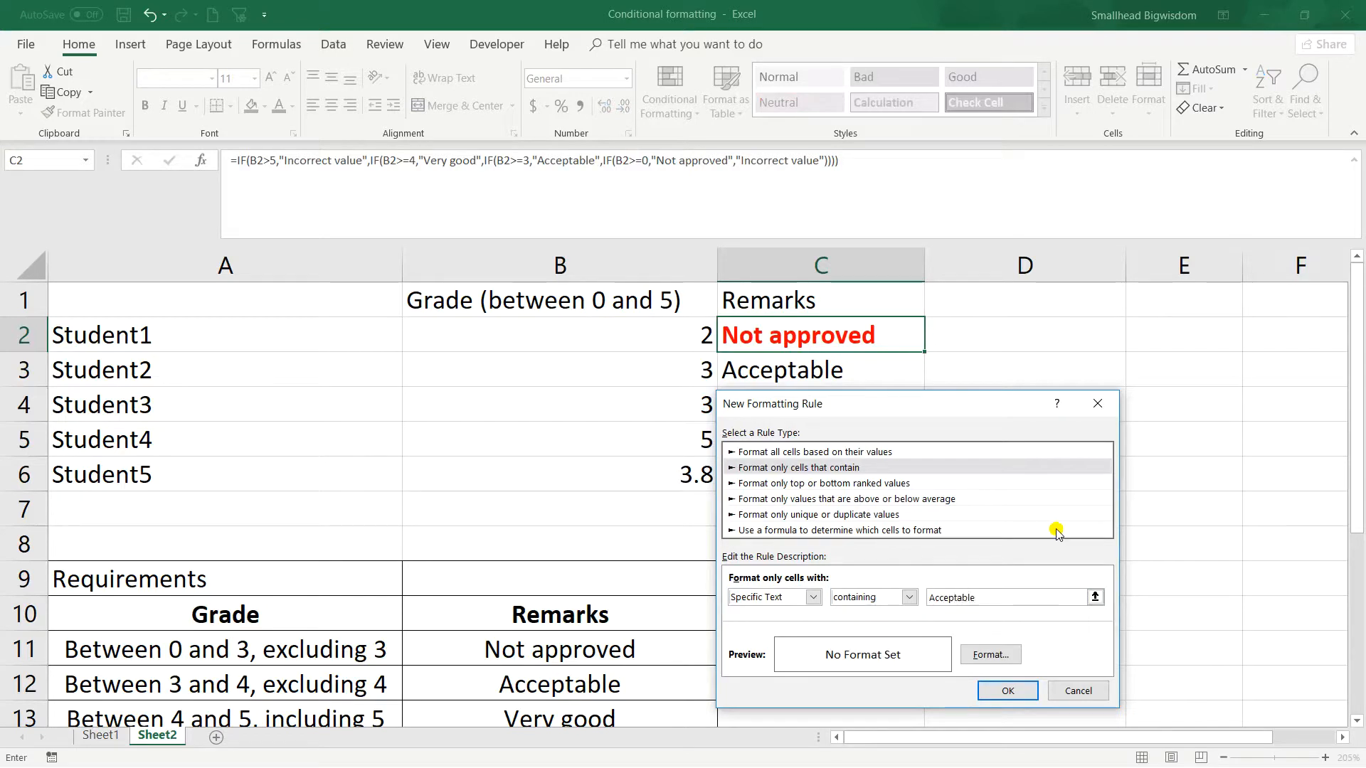
- Give the "Acceptable" rule a bold italic, light blue font format
click(990, 655)
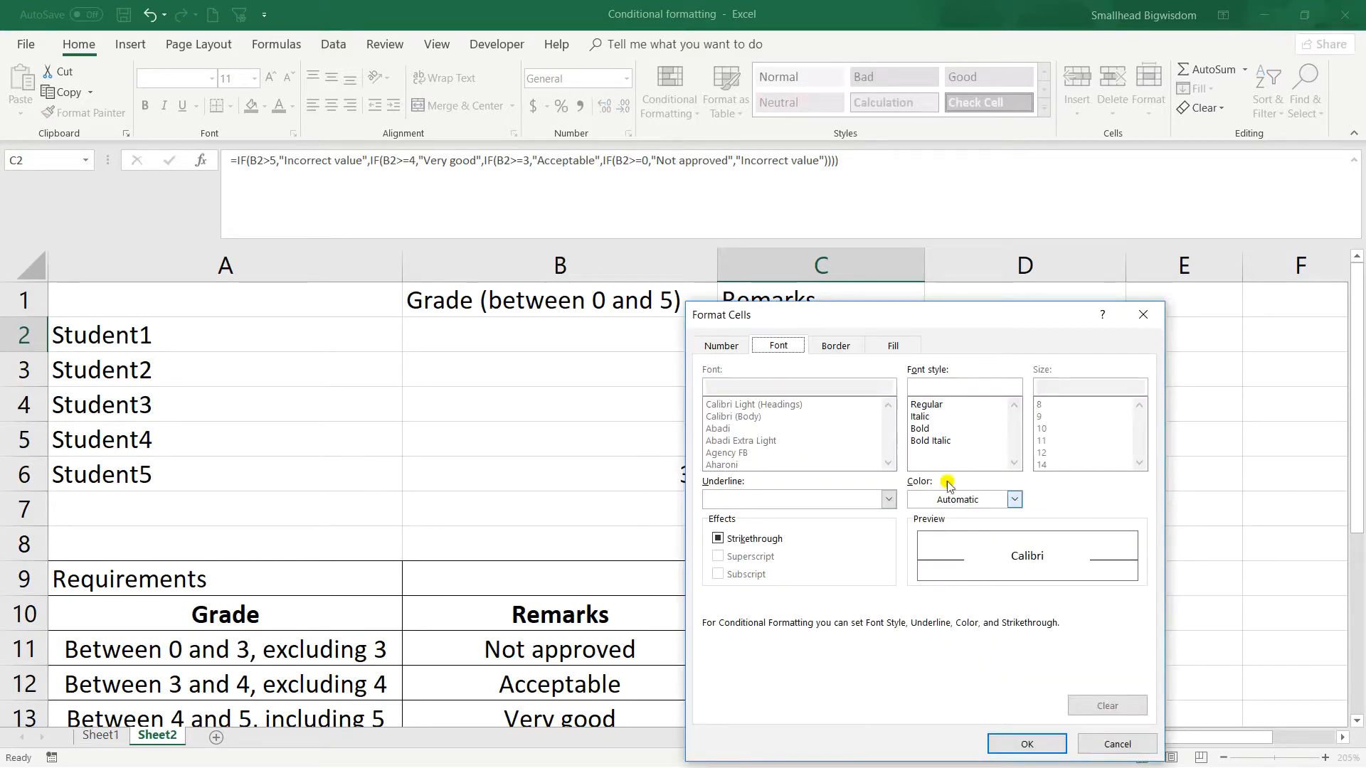
click(932, 440)
click(1013, 499)
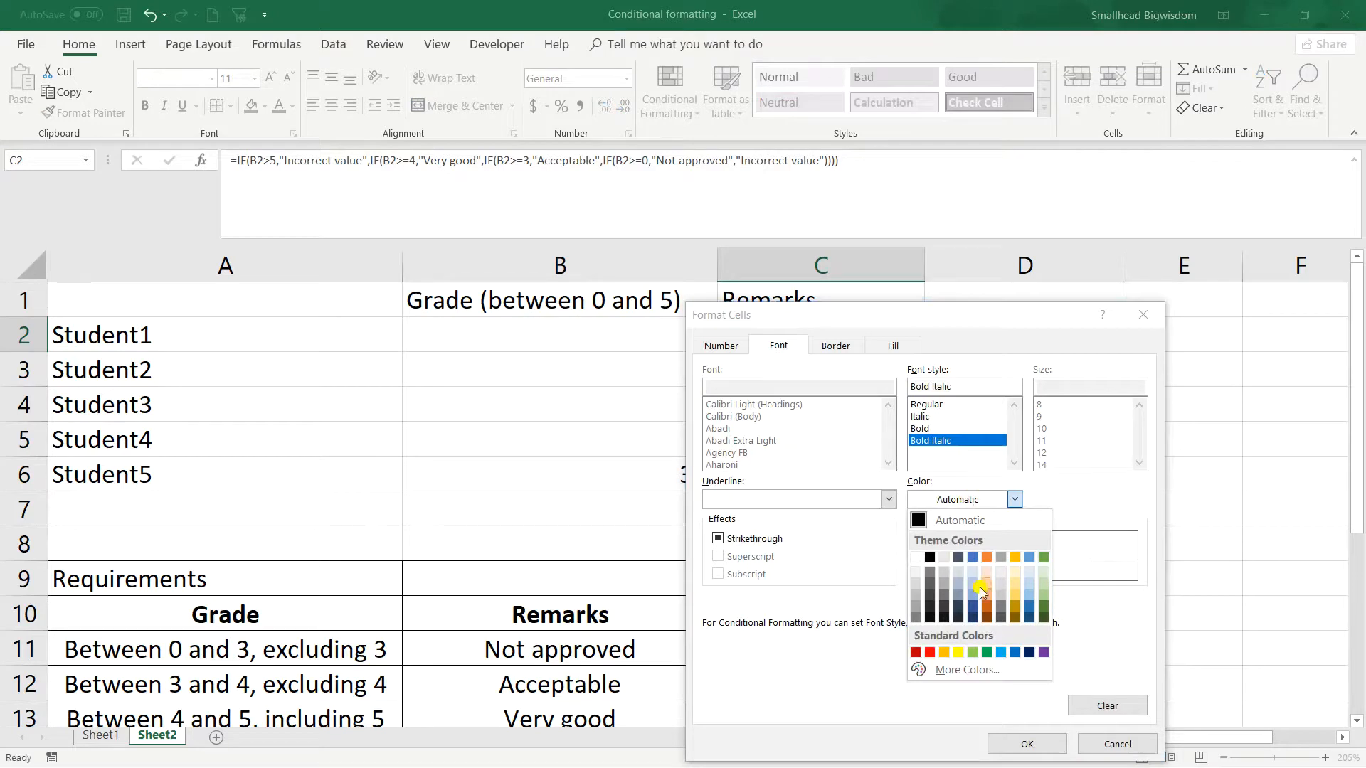
click(1000, 653)
click(1027, 744)
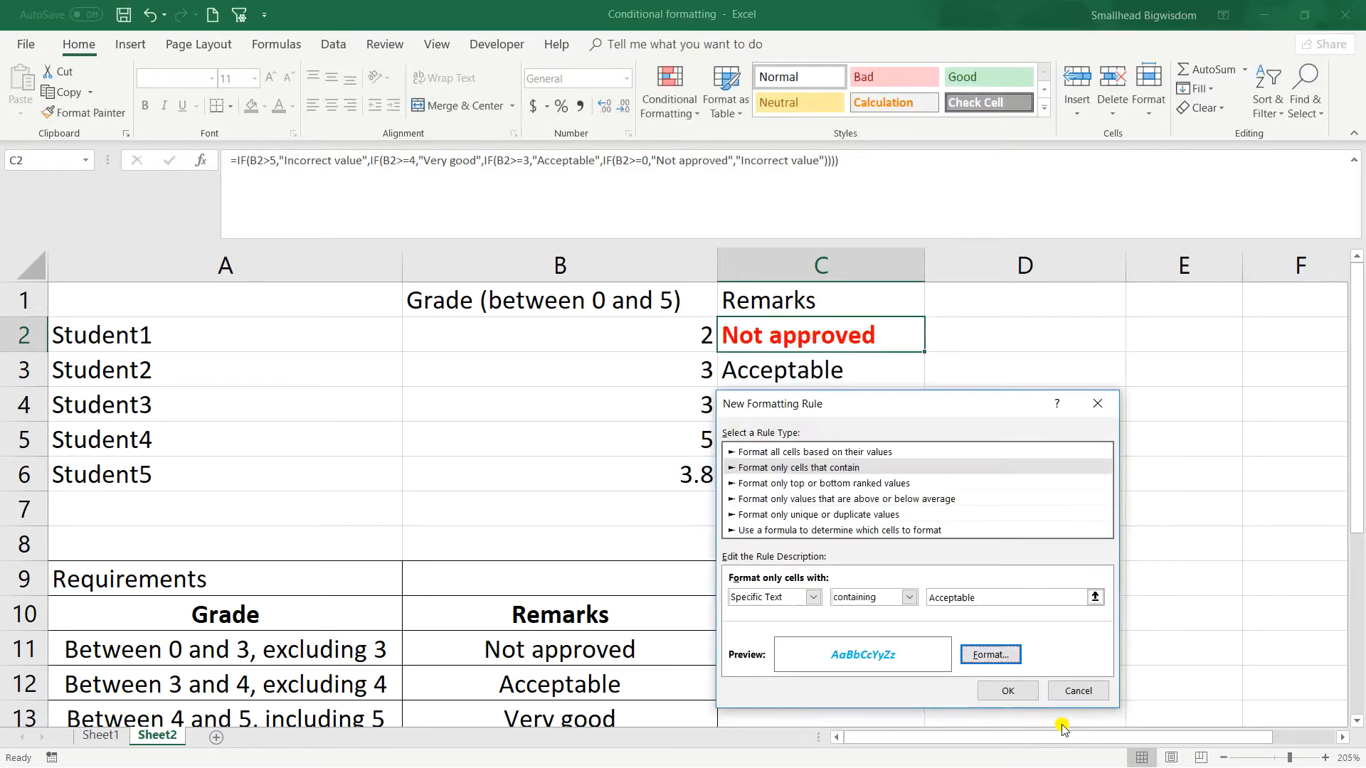
- Apply the "Acceptable" rule to C2 and copy C2's formatting to C3:C6 with Format Painter
click(1010, 696)
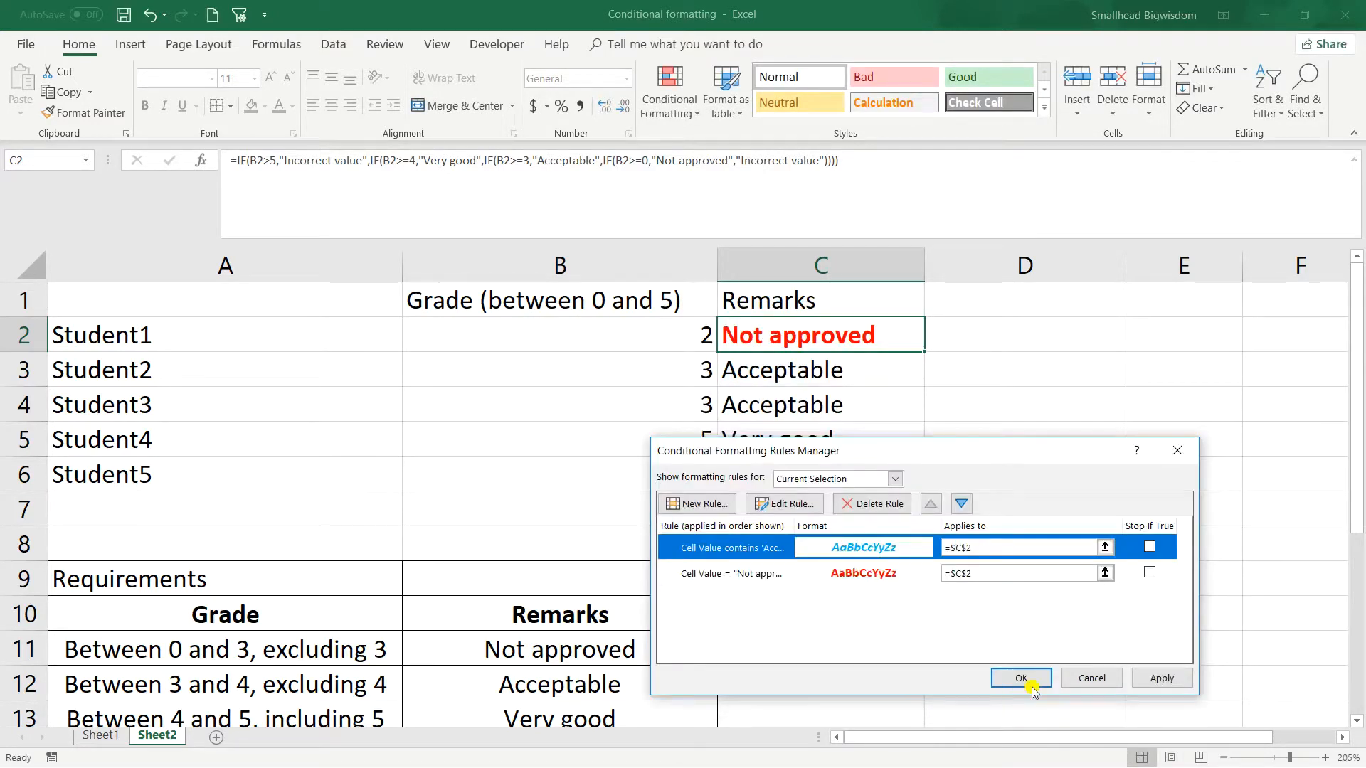
click(1161, 678)
click(1050, 679)
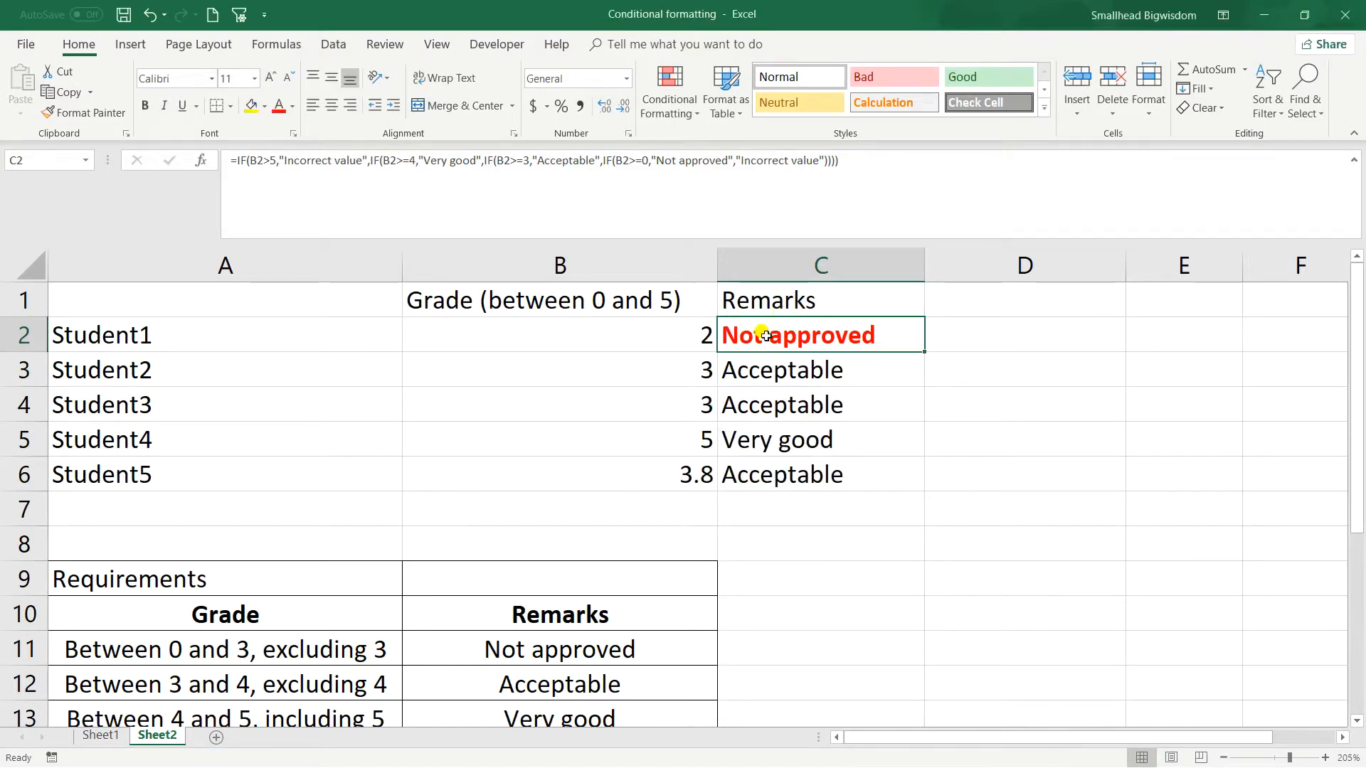
click(102, 113)
drag(759, 370, 787, 469)
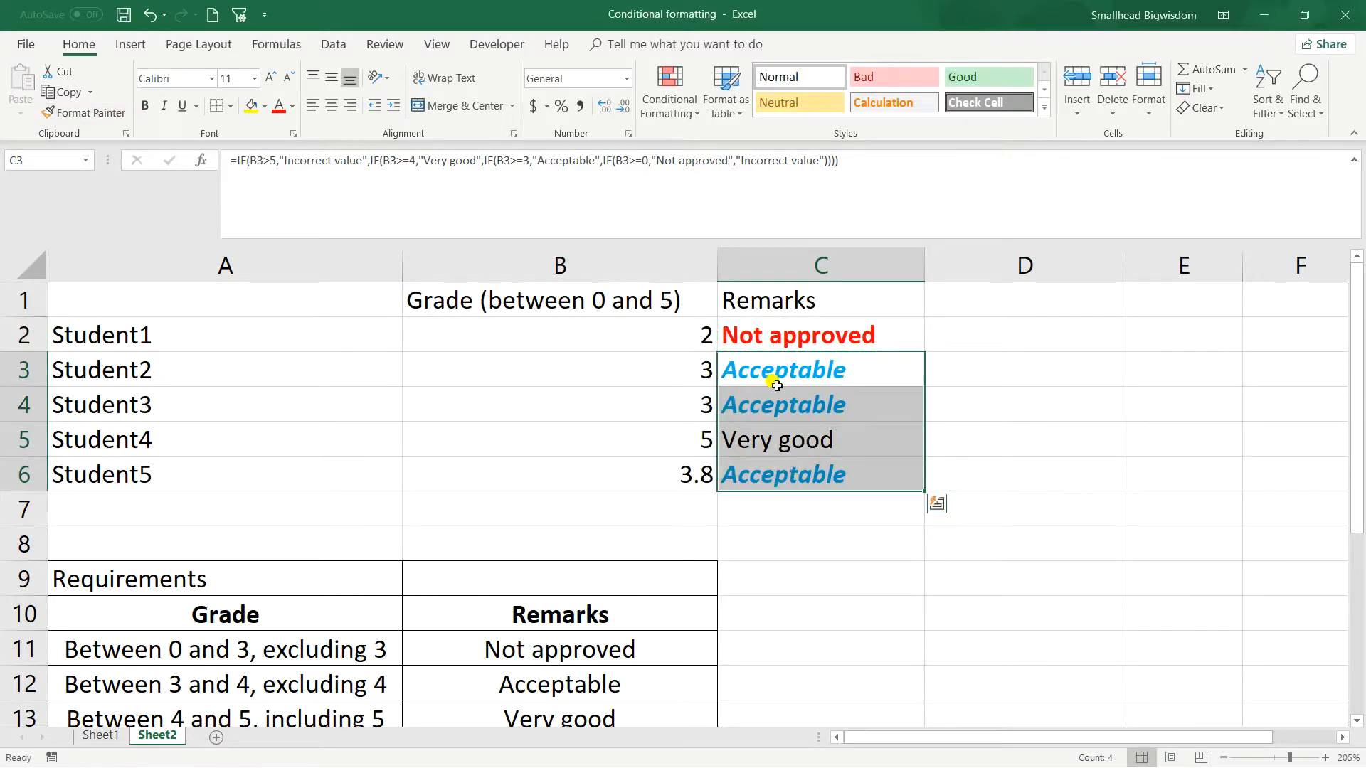
click(733, 373)
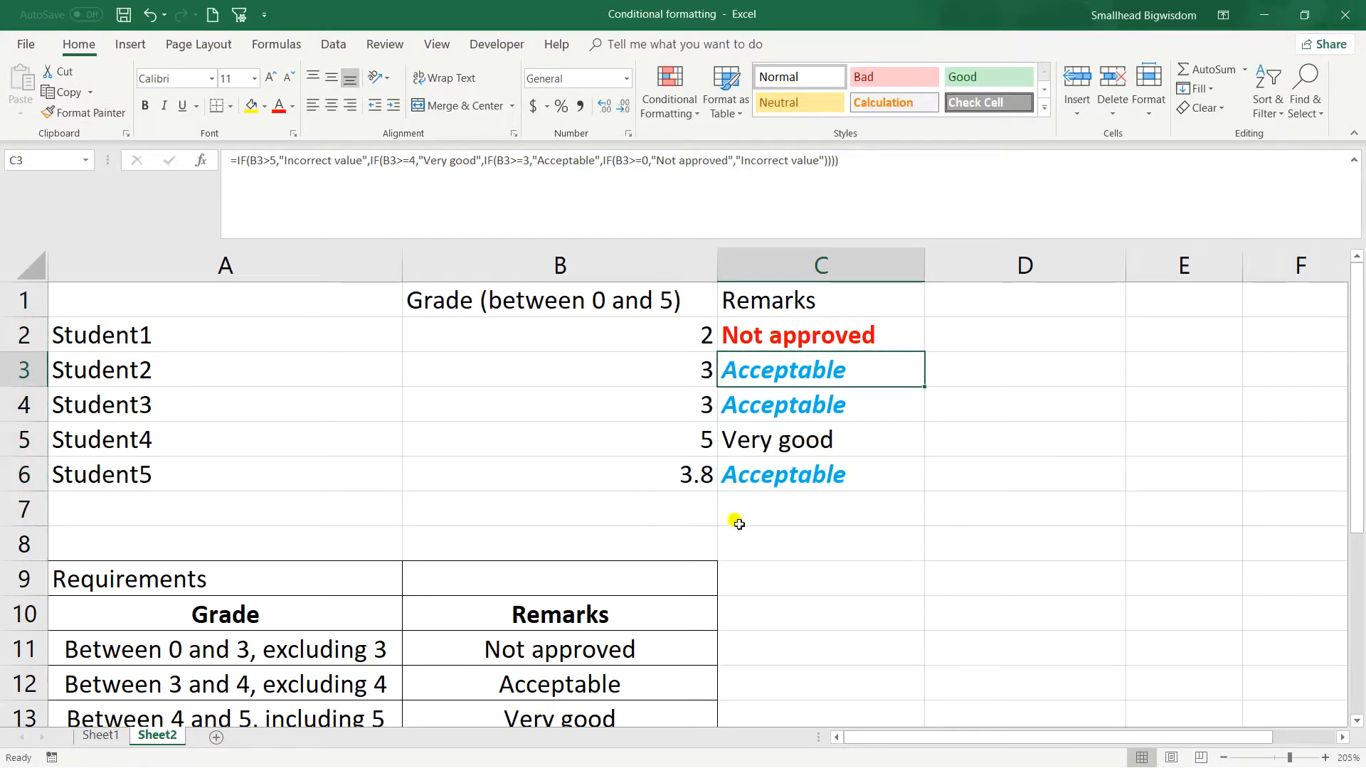
- Set Student2's grade to 1 and check the formatting of its remark
click(704, 370)
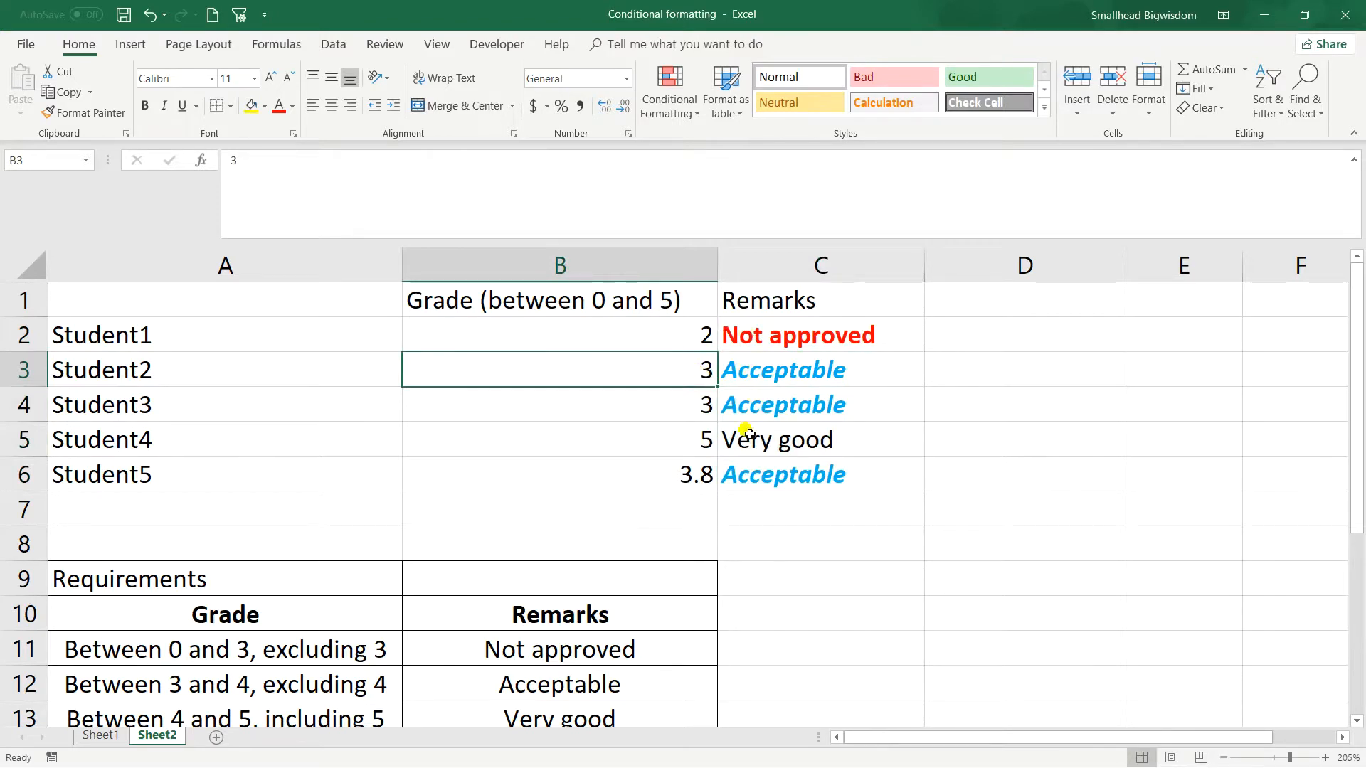
text(1)
click(772, 412)
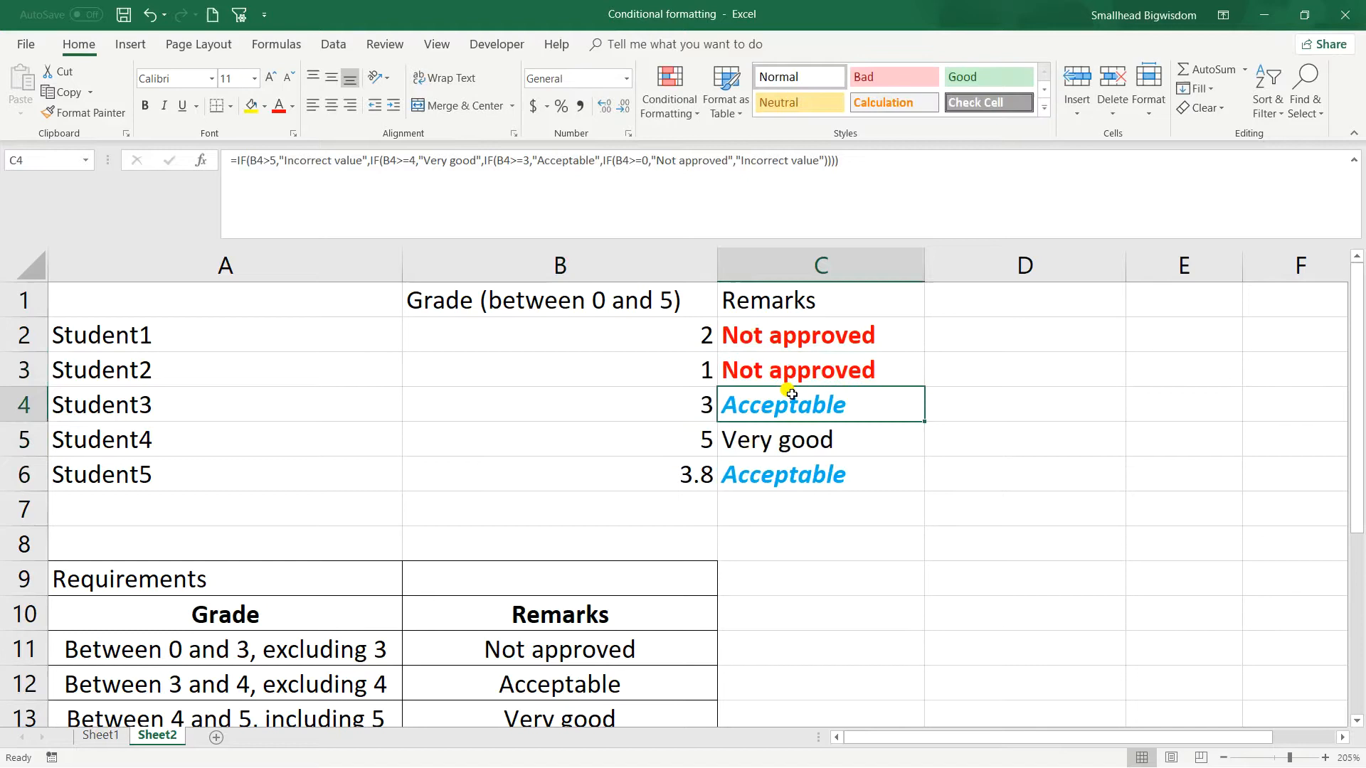
- Set Student1's grade to 3.2 and check the formatting of its remark in C2
click(701, 366)
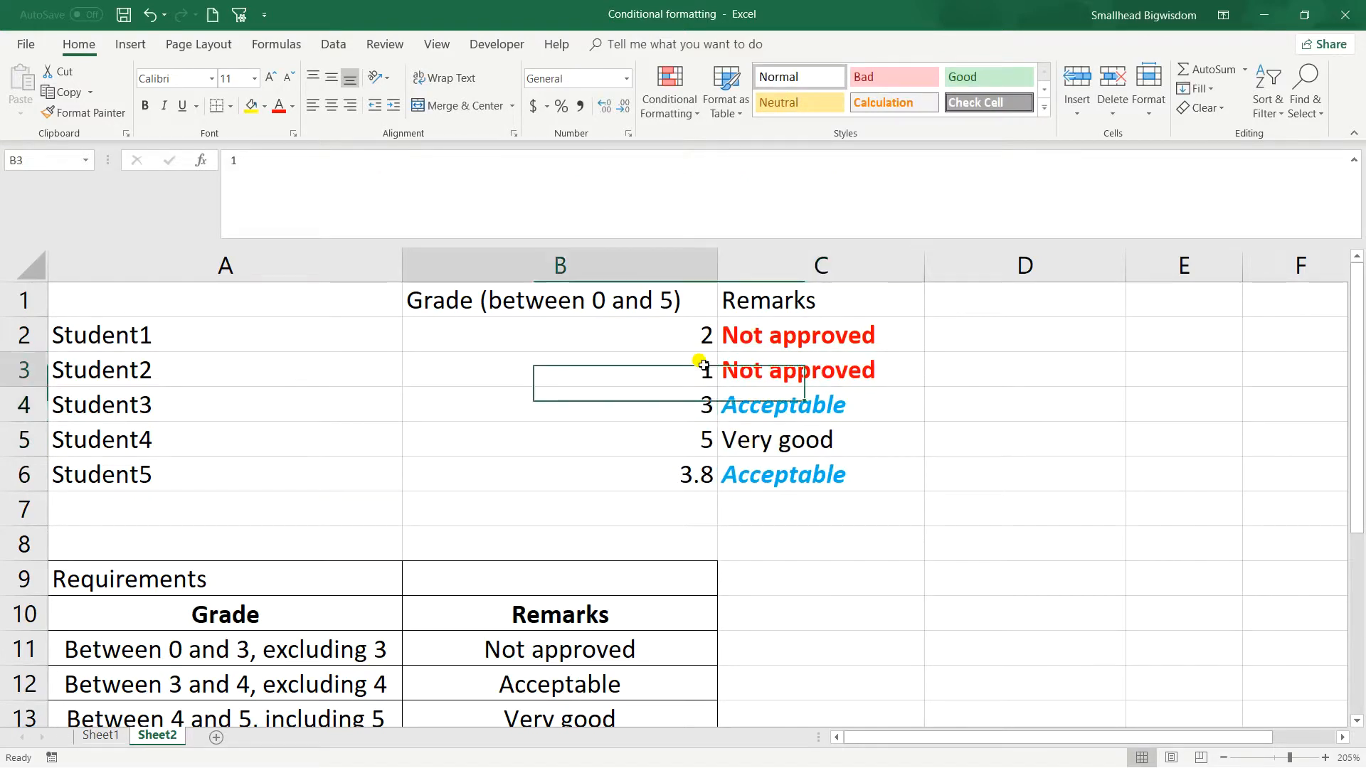
click(706, 329)
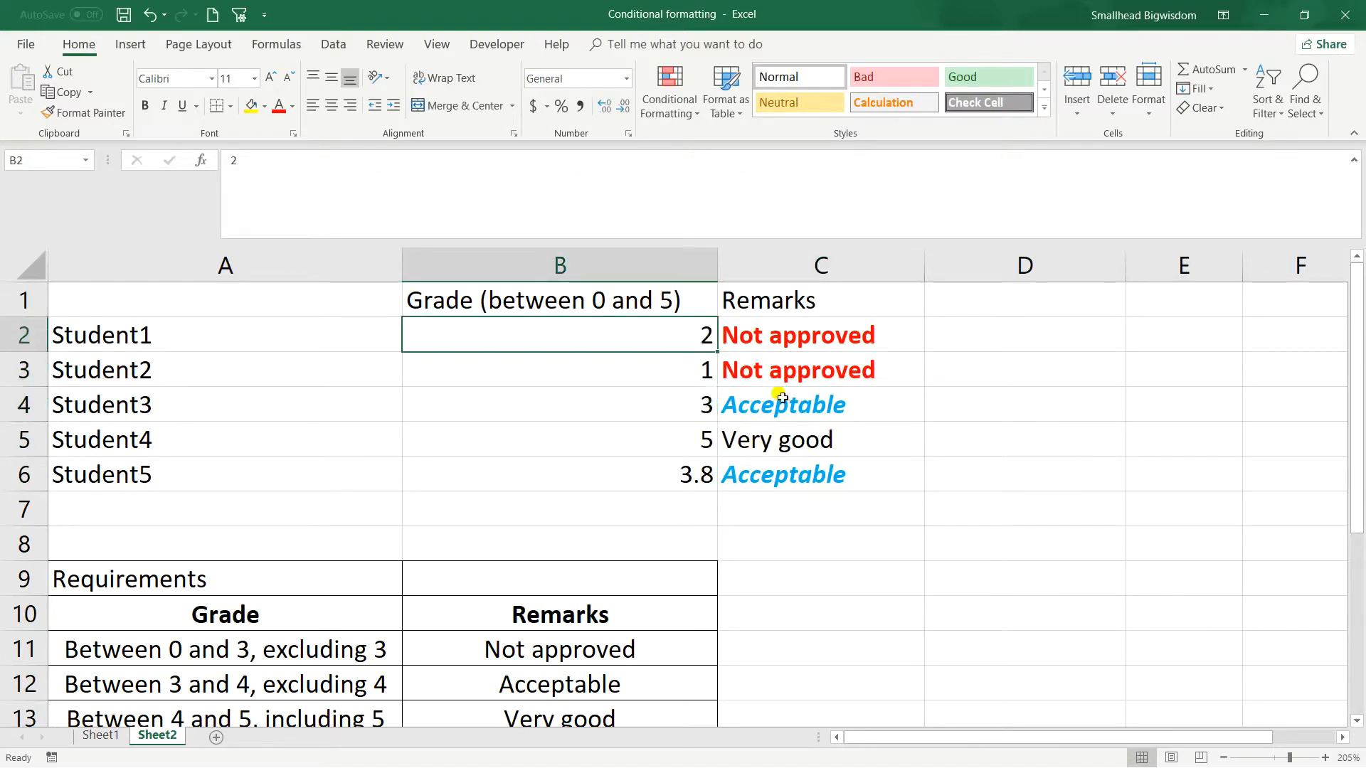
text(3.2)
key(Return)
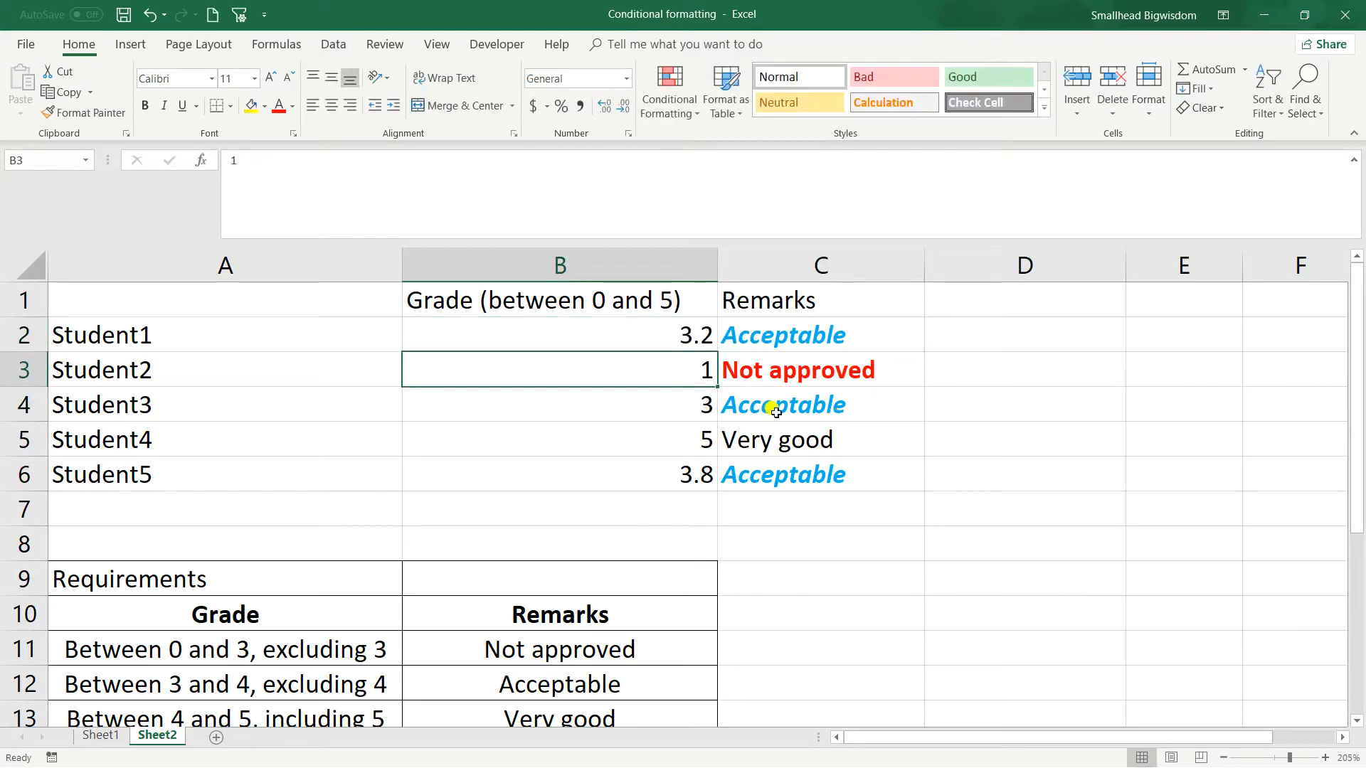
click(692, 340)
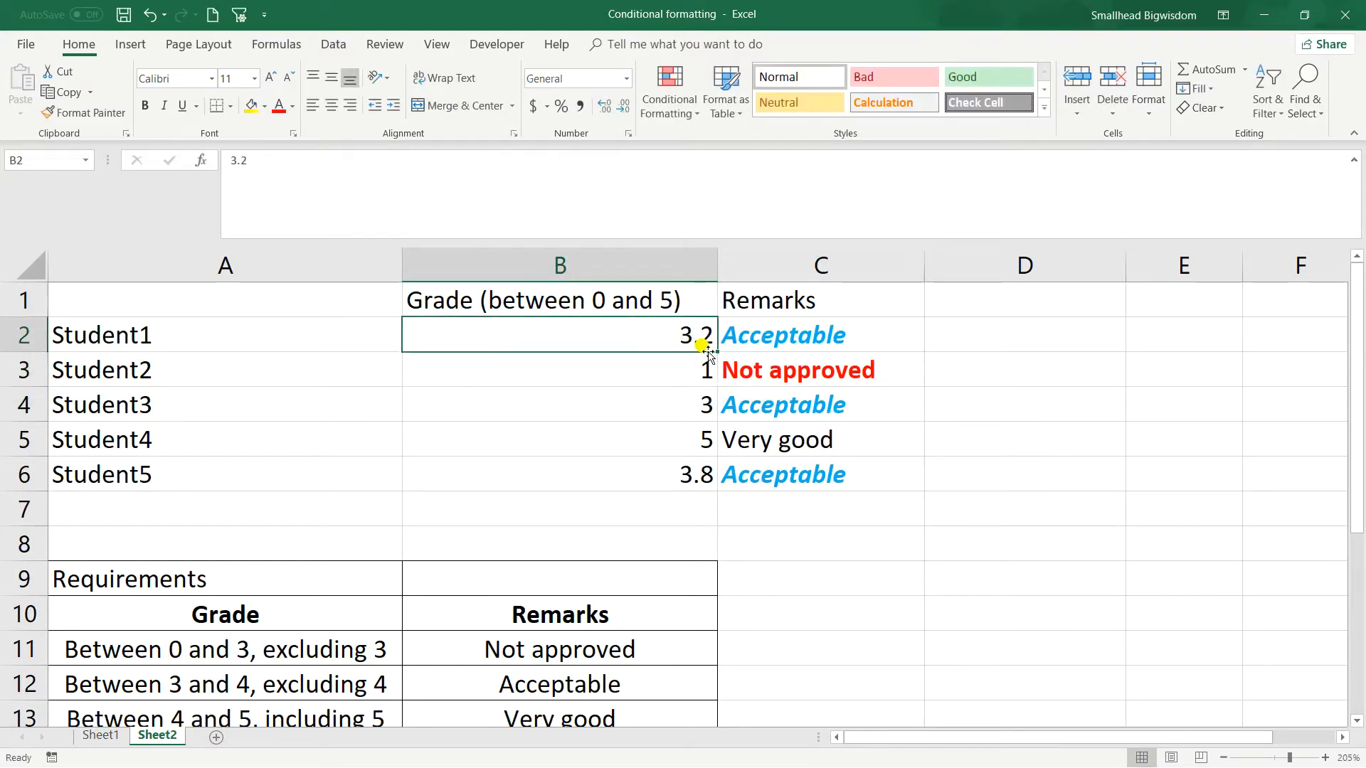
click(747, 338)
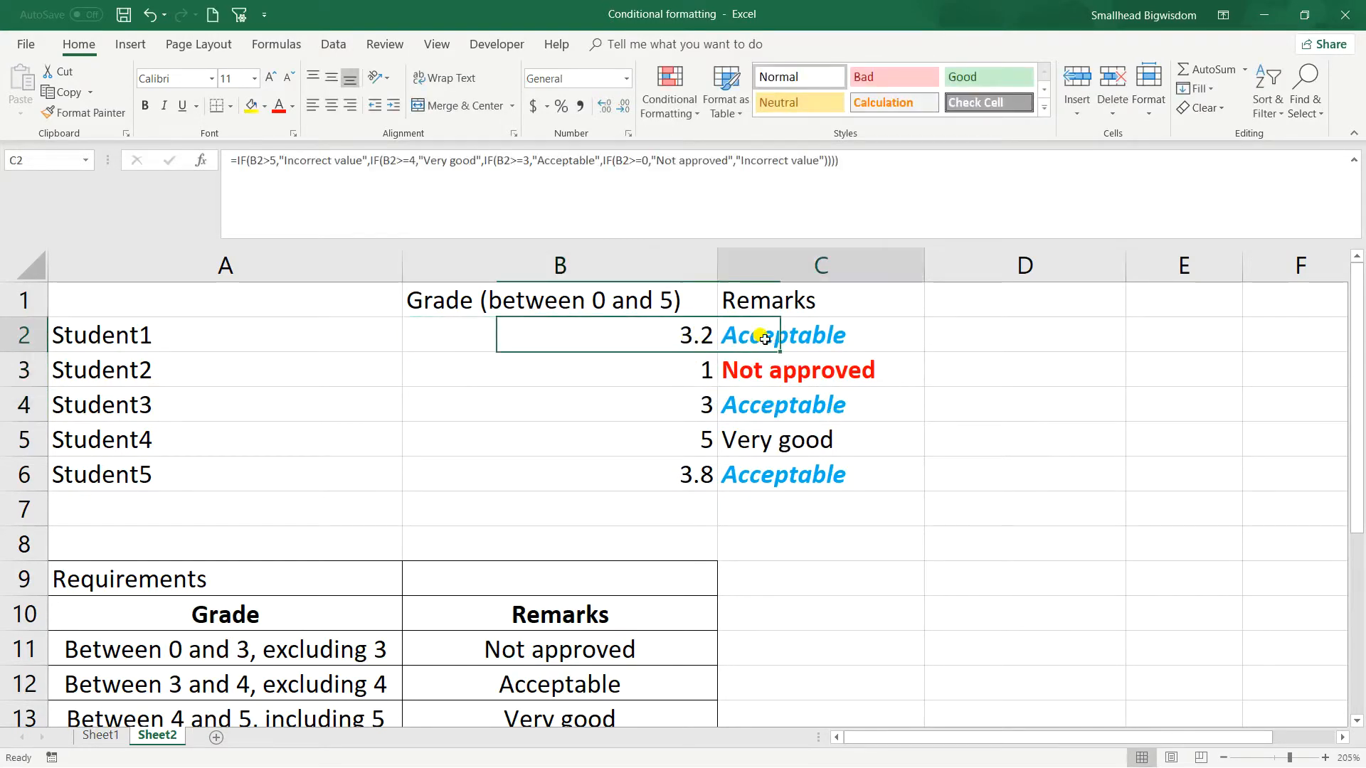
- Create a conditional formatting rule for C2 that formats cells whose value equals the "Very good" requirement in $B$13
click(690, 113)
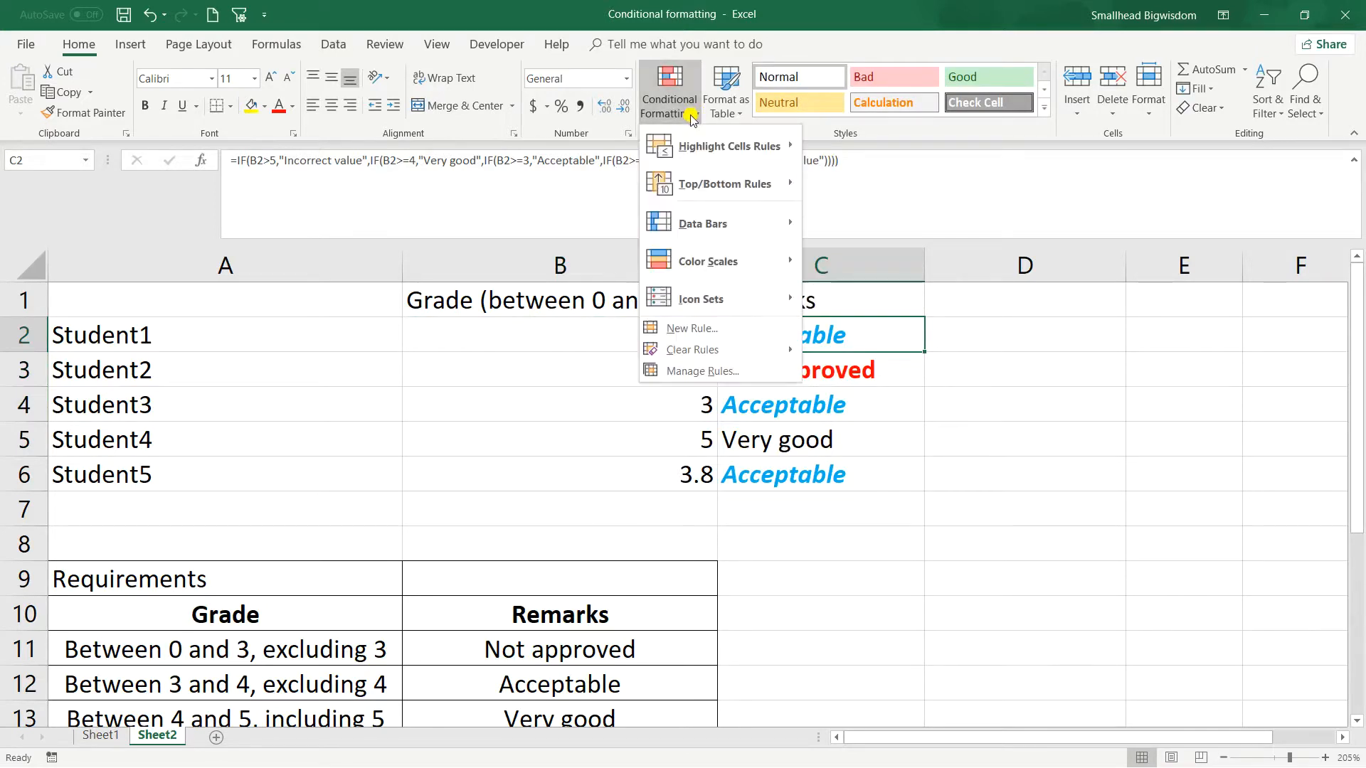
click(677, 370)
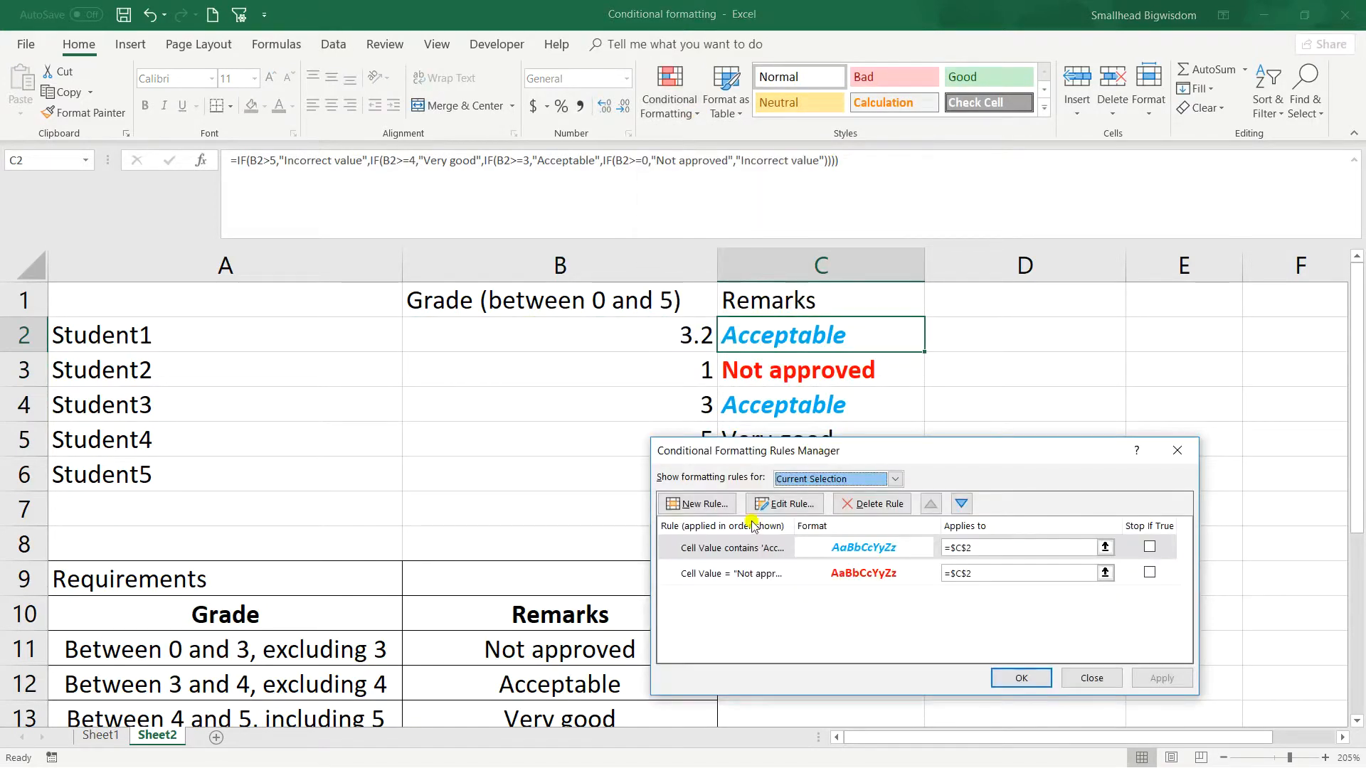
click(695, 504)
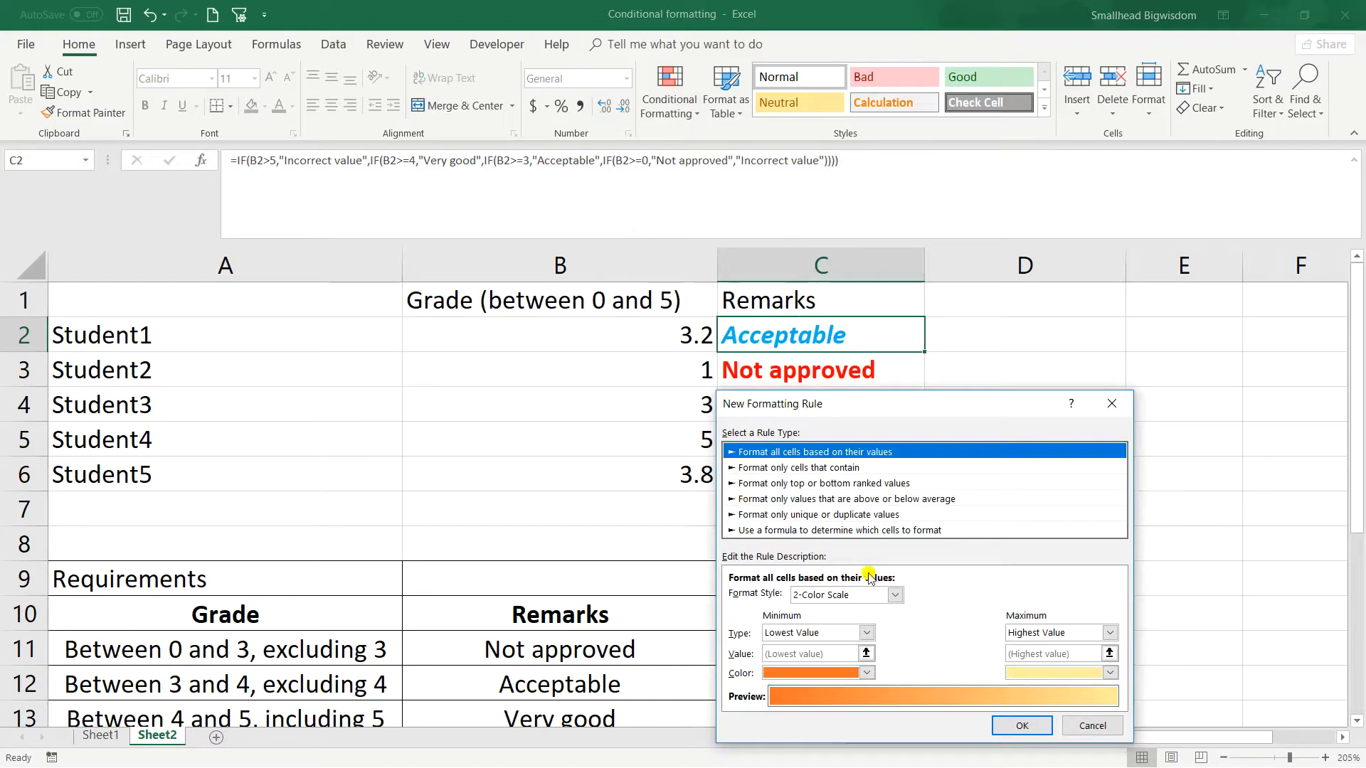
click(797, 467)
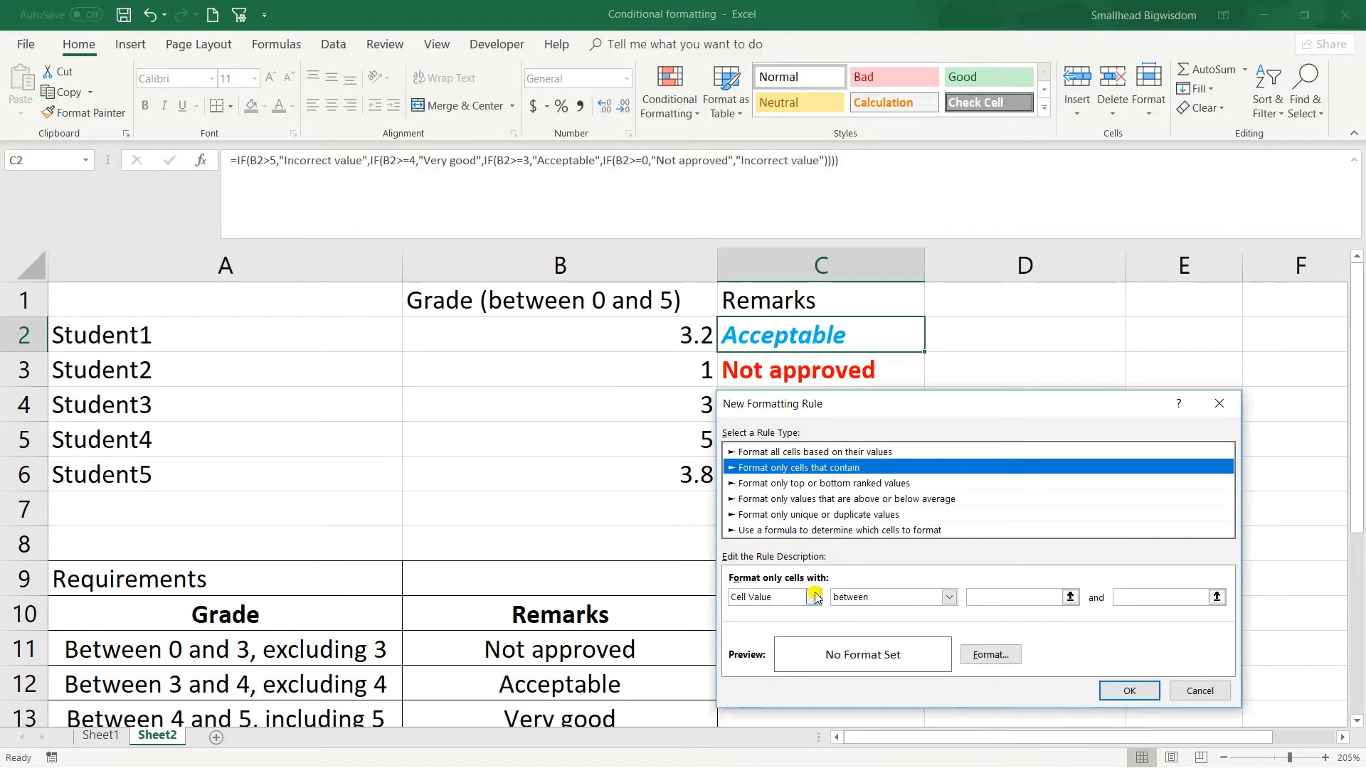
click(868, 601)
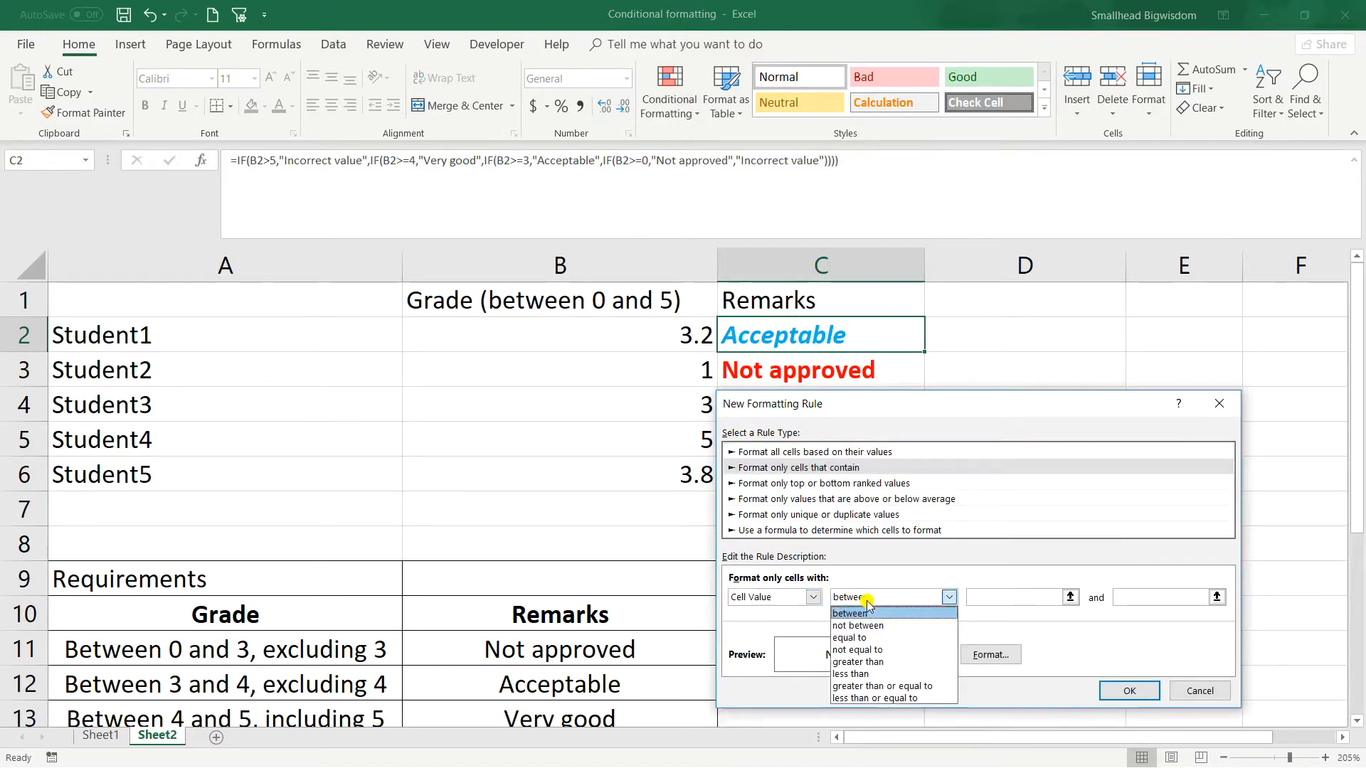
click(849, 638)
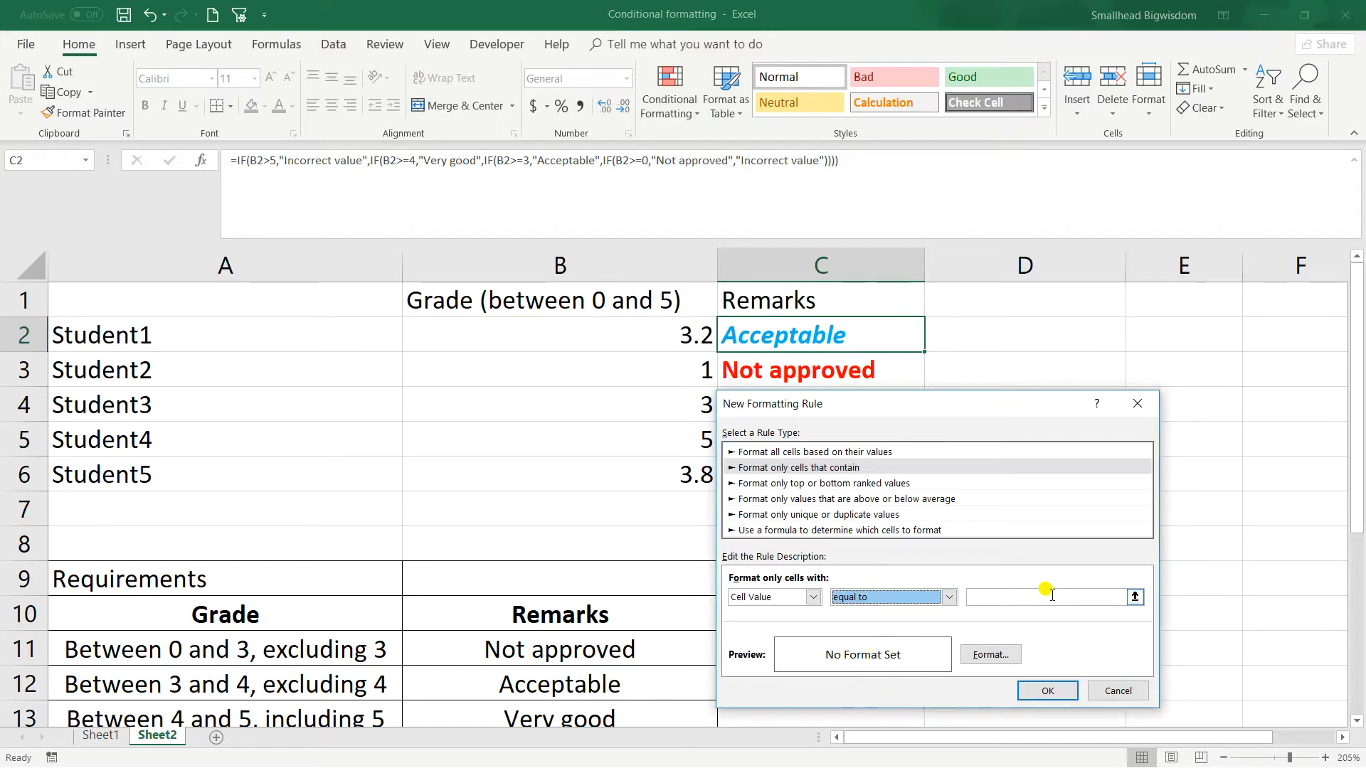
click(1137, 600)
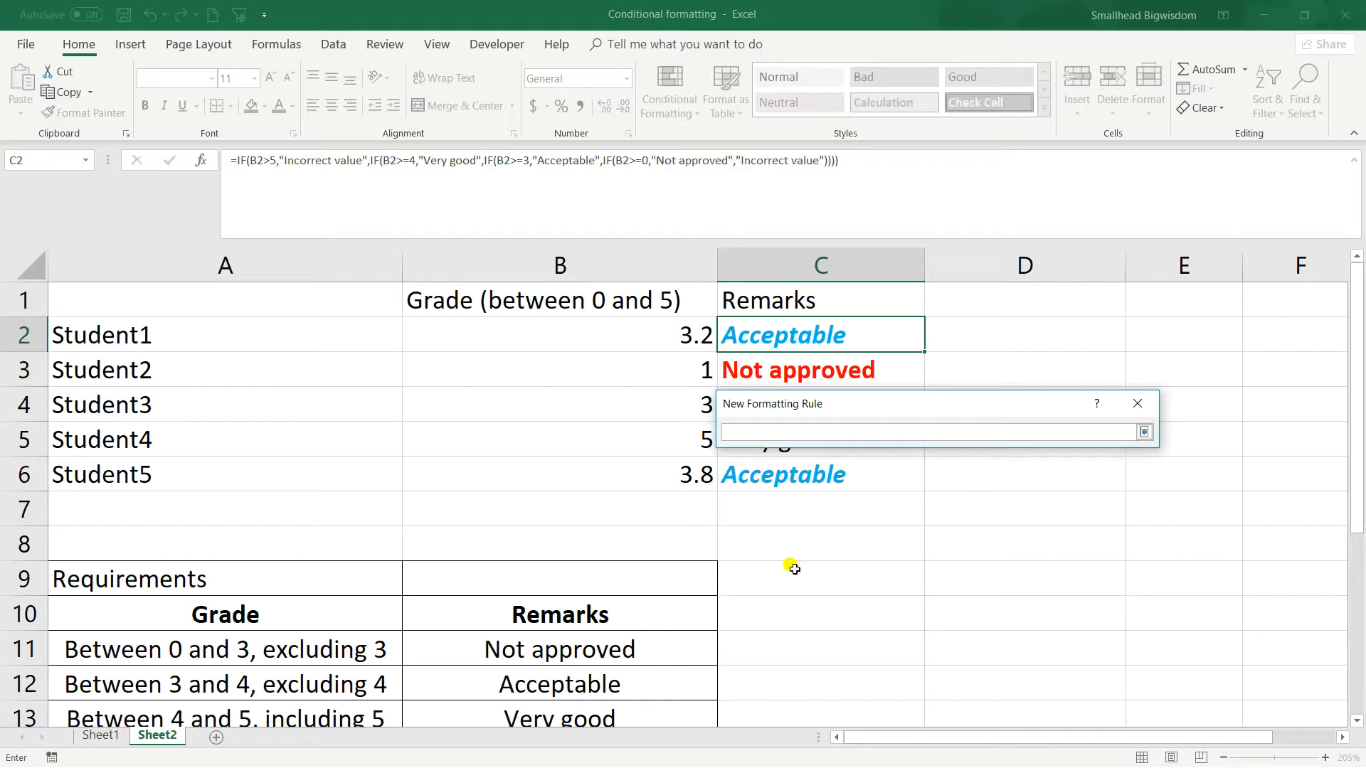
scroll(579, 663, down, 3)
click(582, 616)
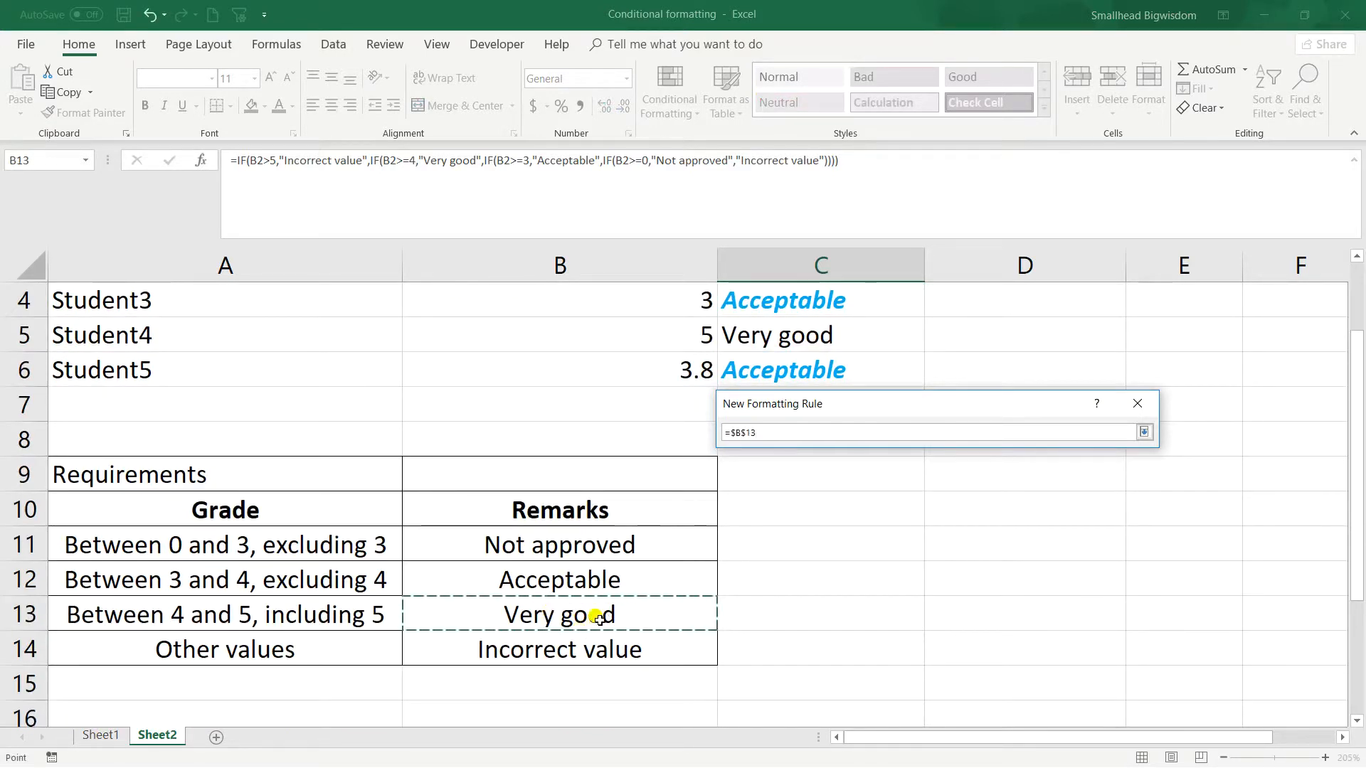
click(1144, 433)
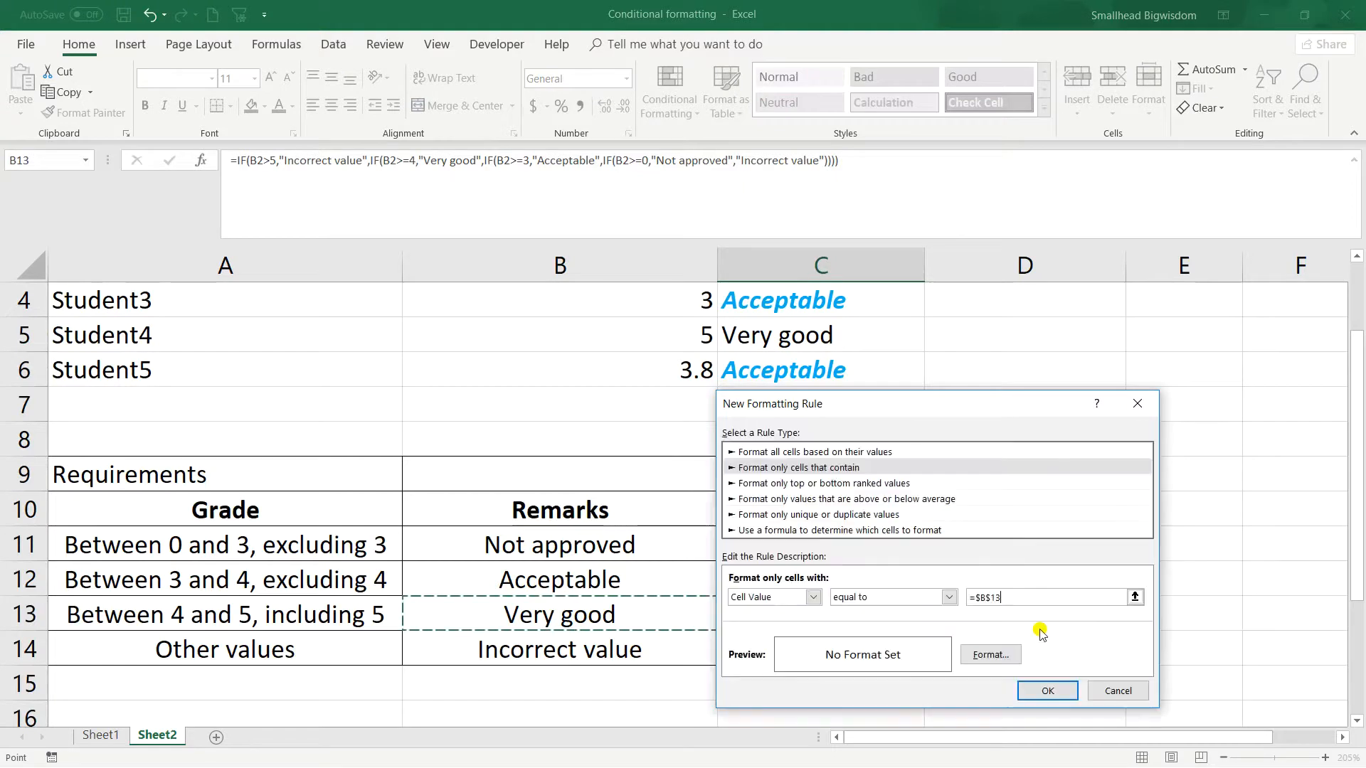
- Give the "Very good" rule a bold green font format and add it to the rules
click(993, 653)
click(921, 428)
click(961, 500)
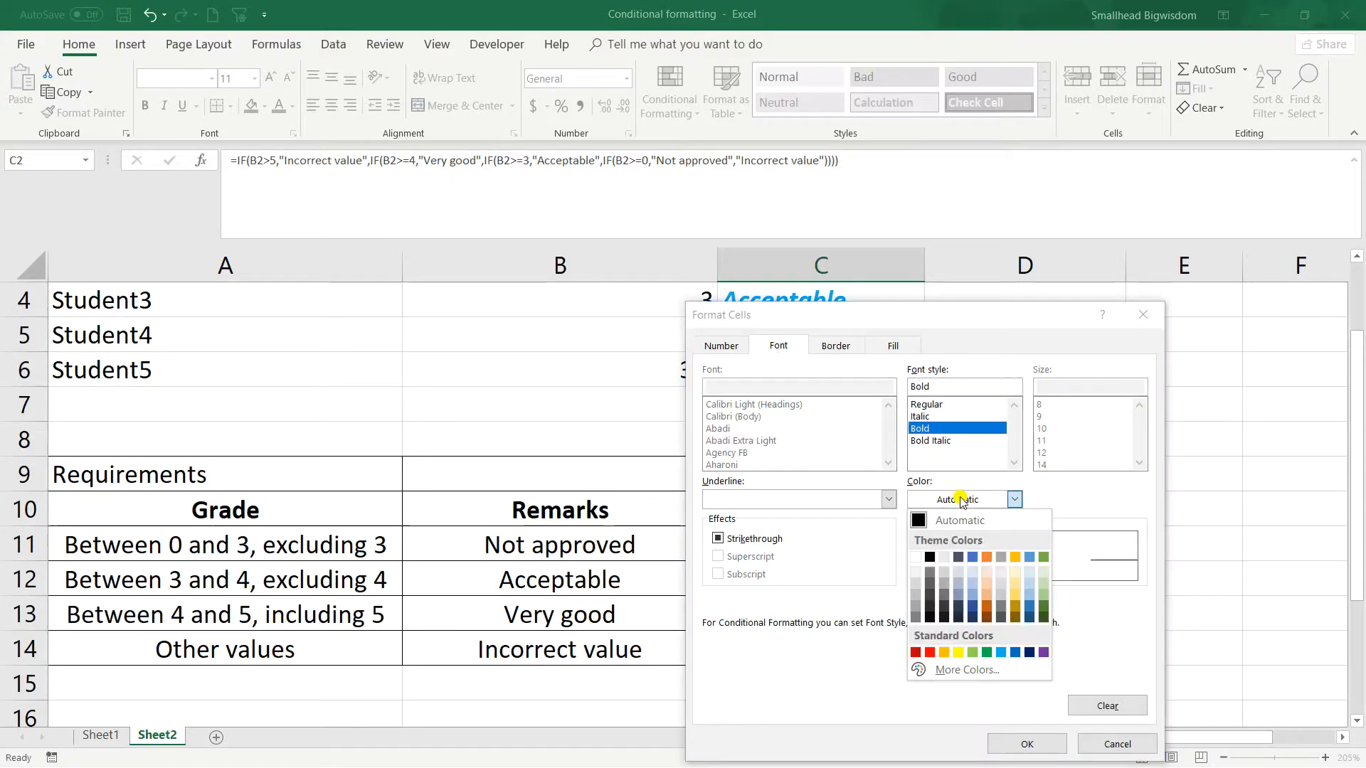
click(986, 652)
click(1036, 742)
click(1045, 688)
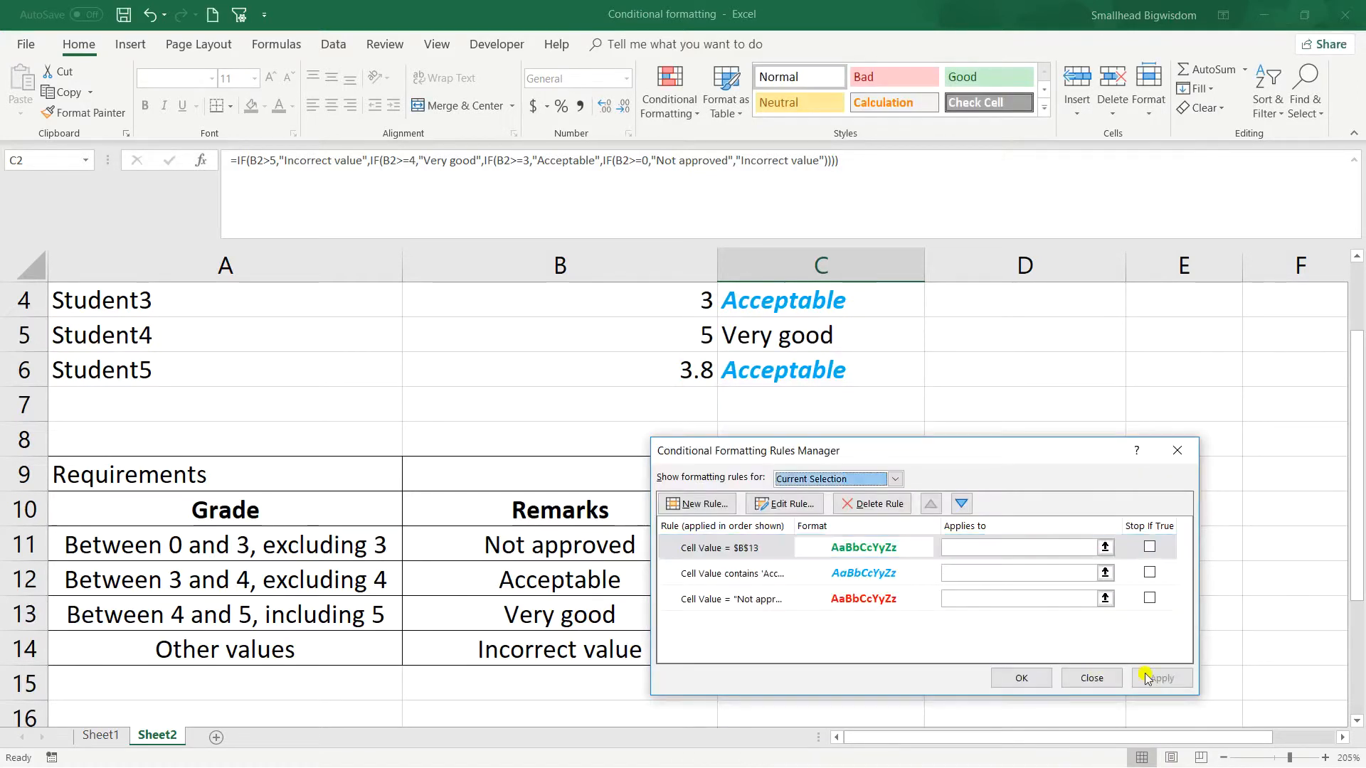
- Accept the rules for C2 and copy C2's formatting over the Remarks cells C2:C6 with Format Painter
click(1022, 678)
scroll(773, 441, up, 1)
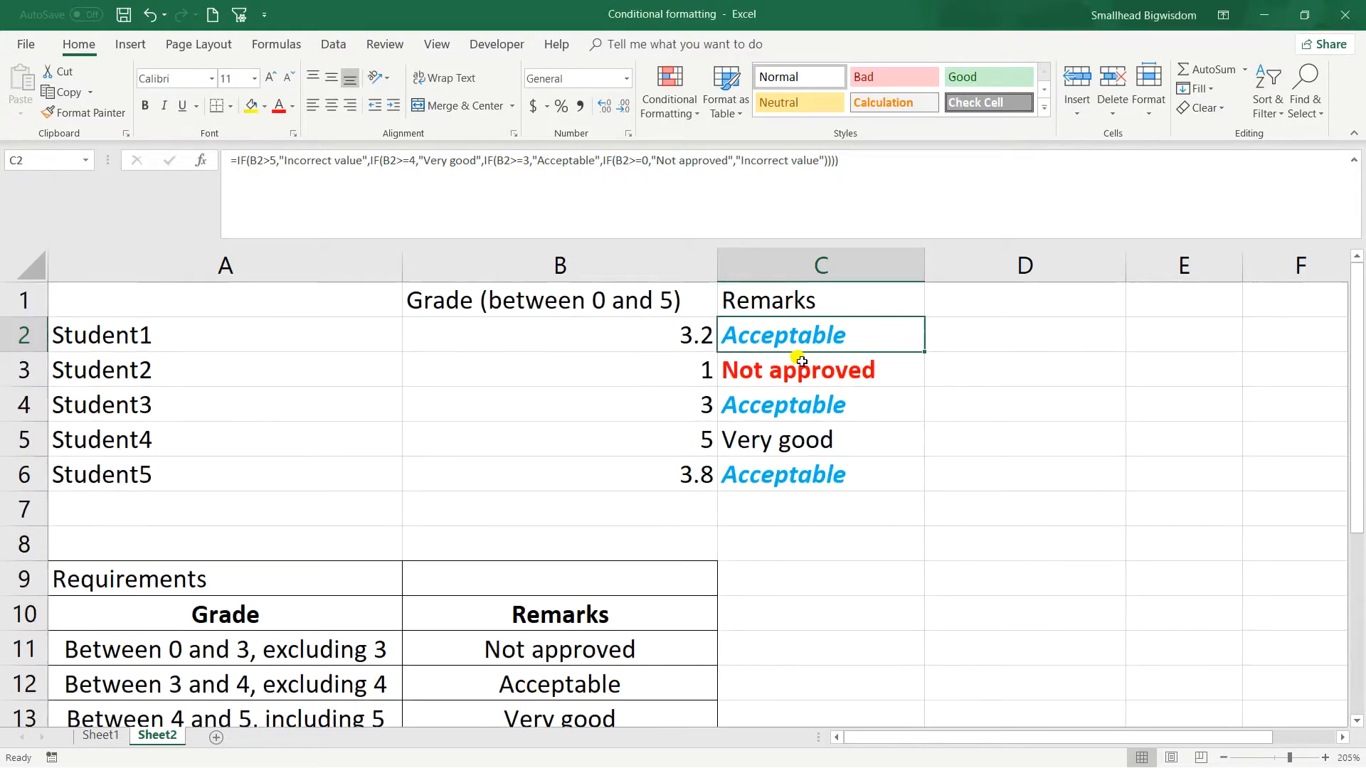
click(84, 112)
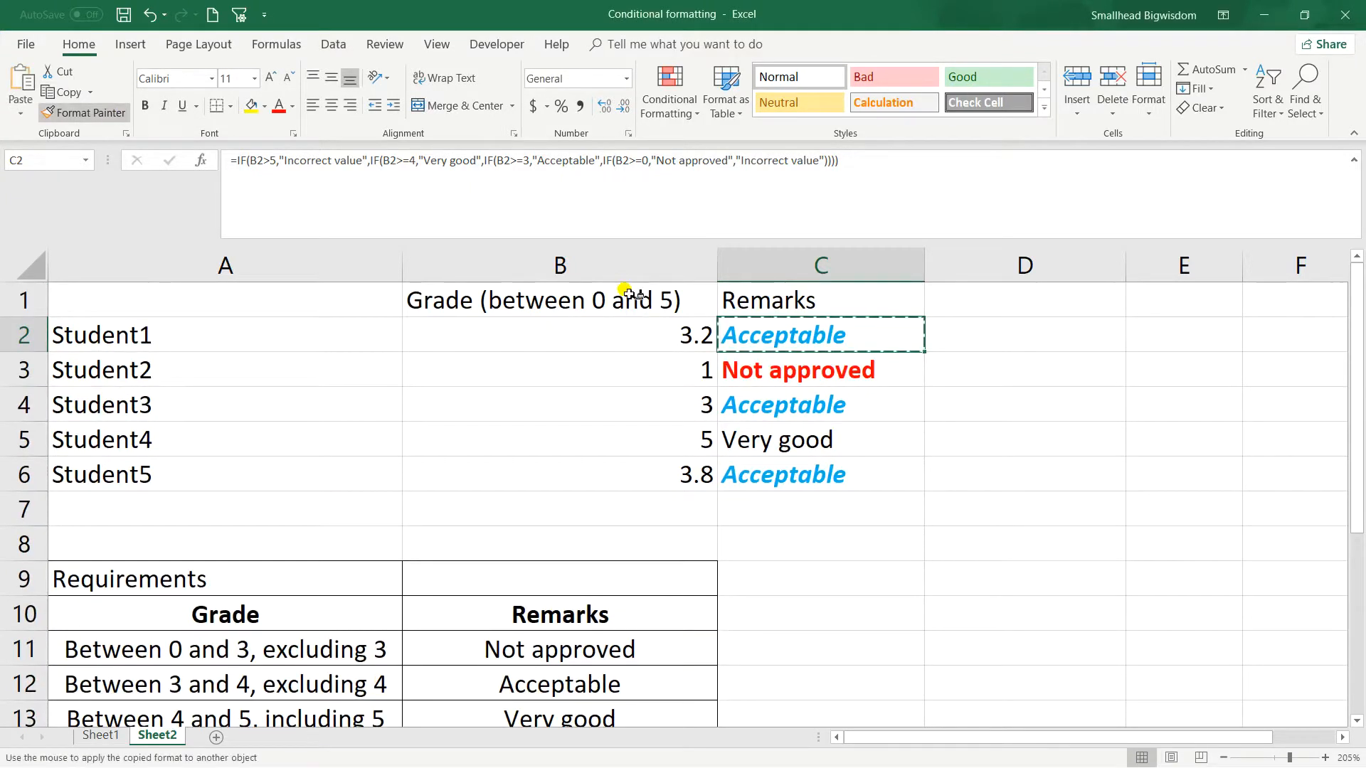
drag(799, 341, 792, 470)
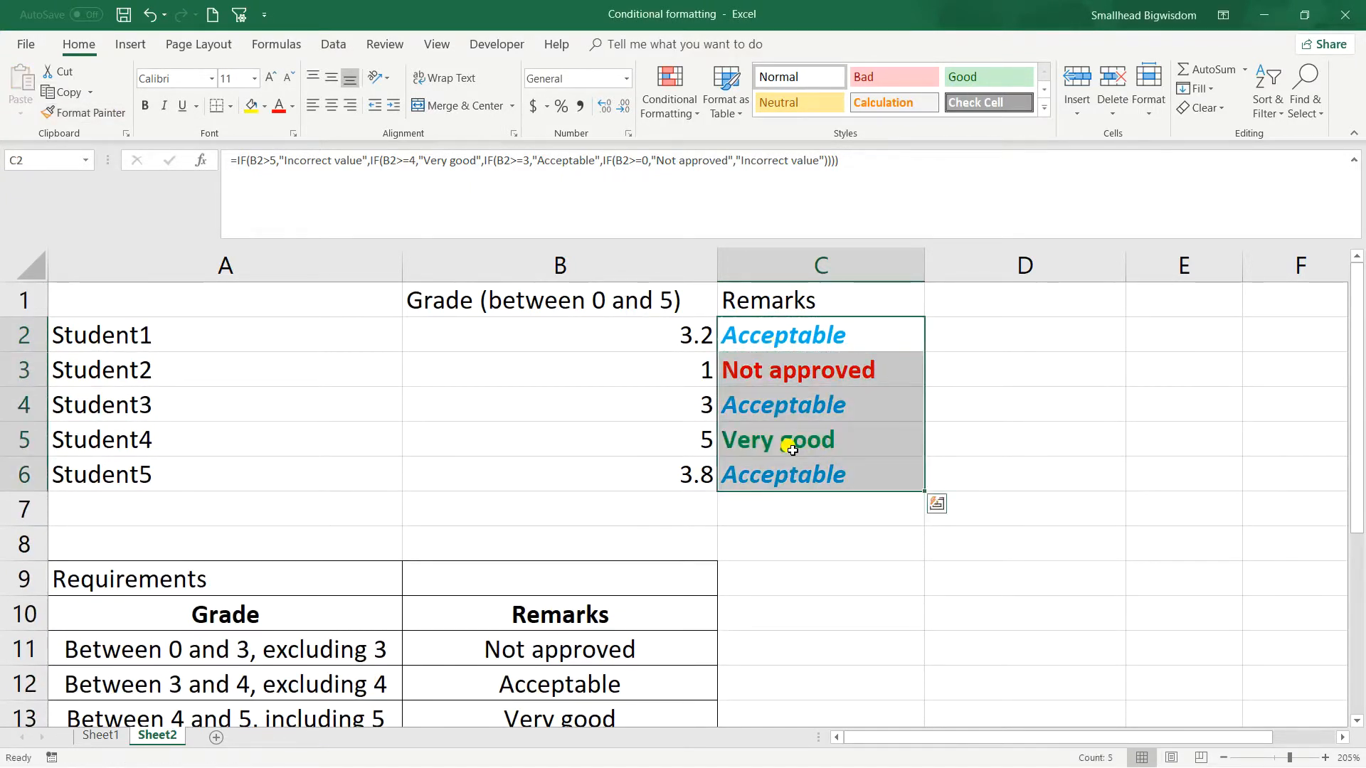
click(762, 369)
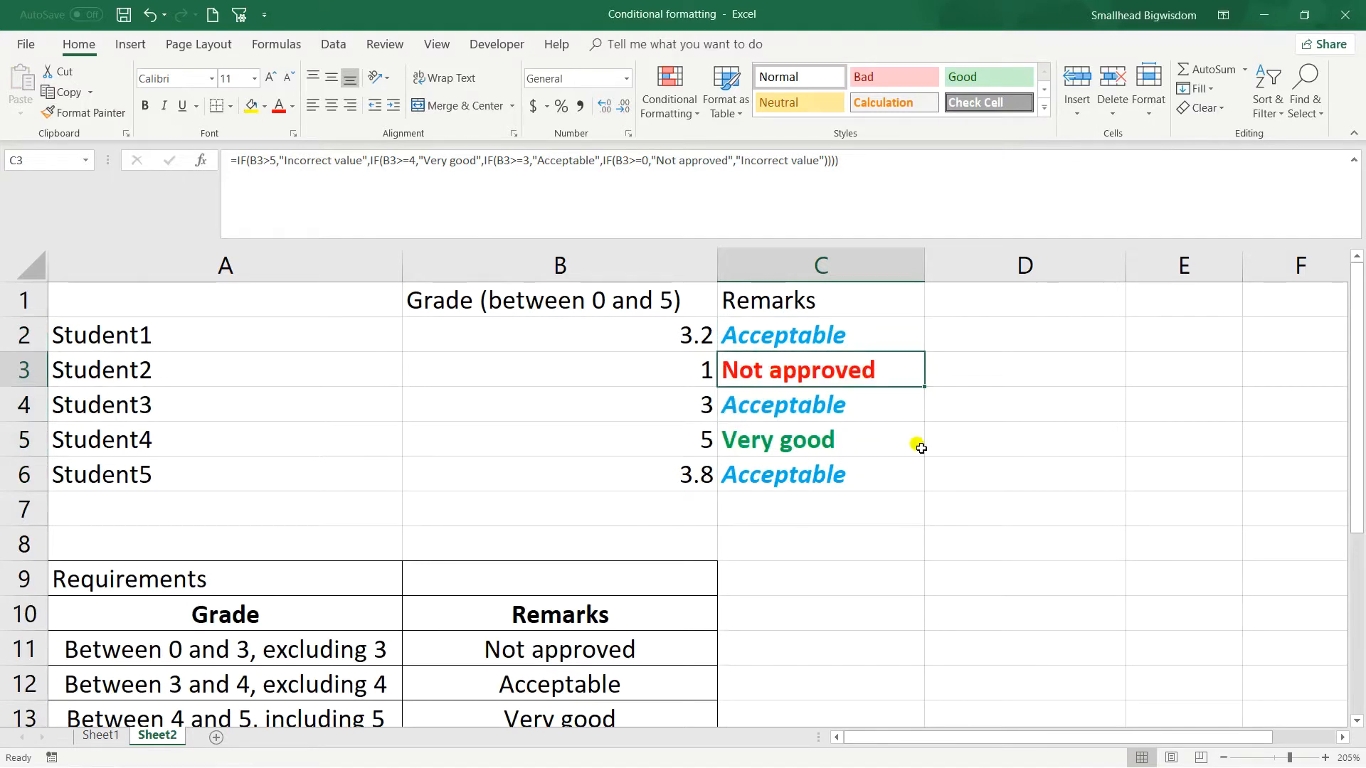
- Set Student1's grade to 5 and fill it down to Student5 to test the remark formatting
click(704, 344)
text(5)
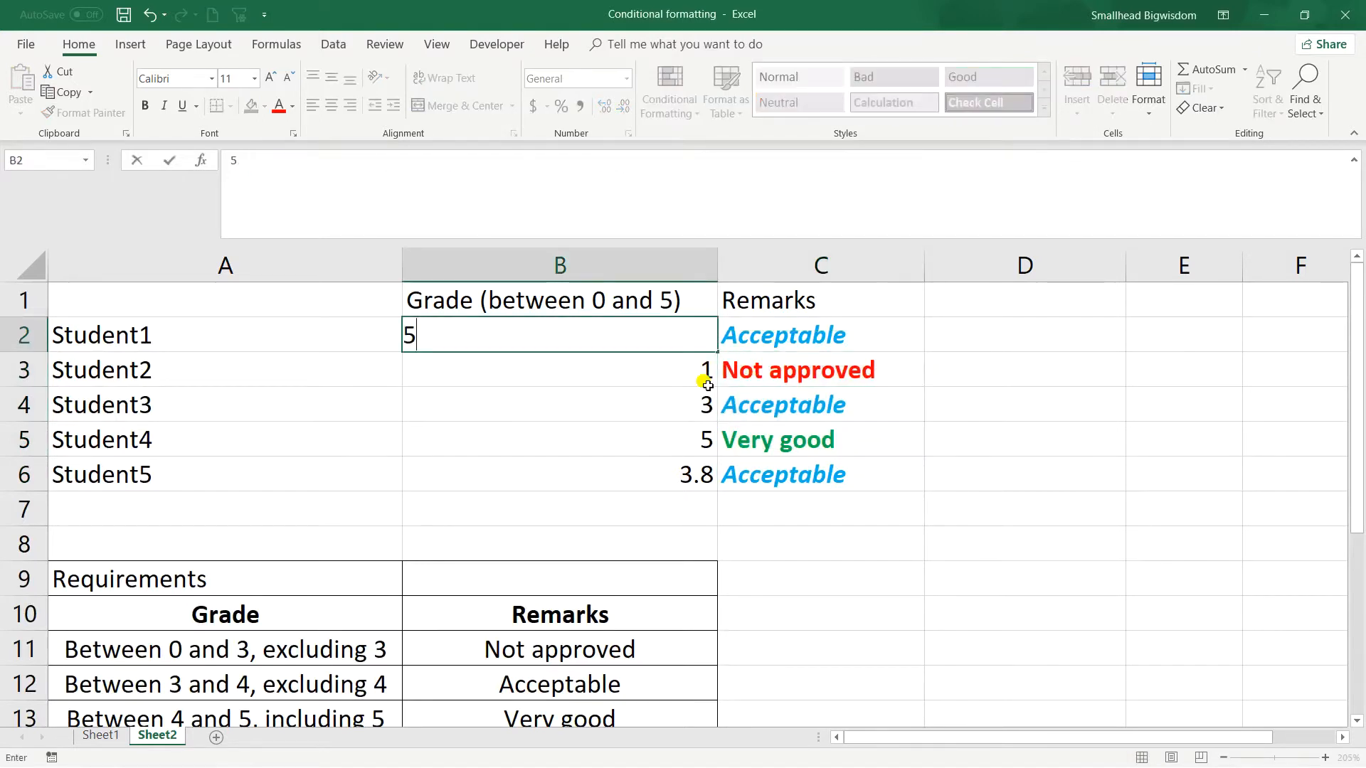
key(Return)
click(704, 343)
drag(716, 352, 705, 480)
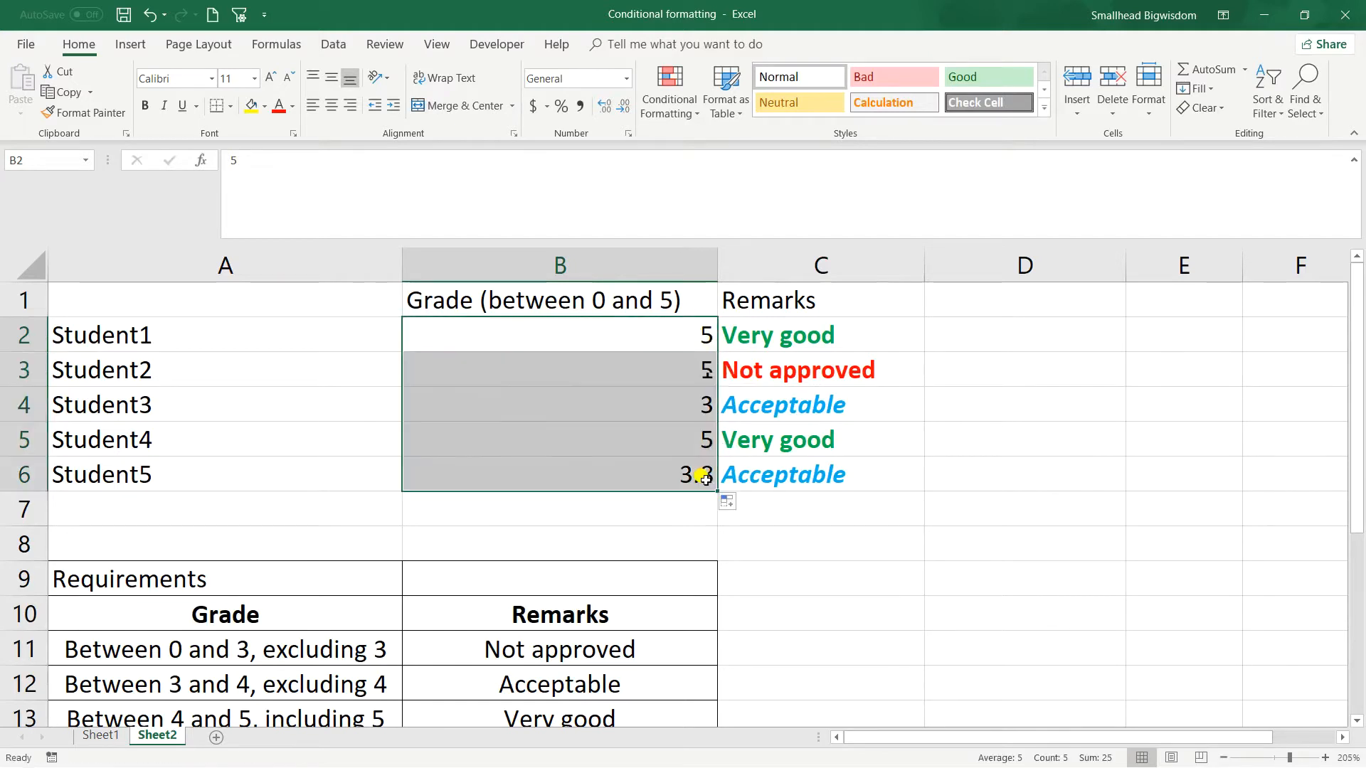
click(786, 396)
- Set Student1's grade to 1 and fill it down to Student5 to test the remark formatting
click(702, 332)
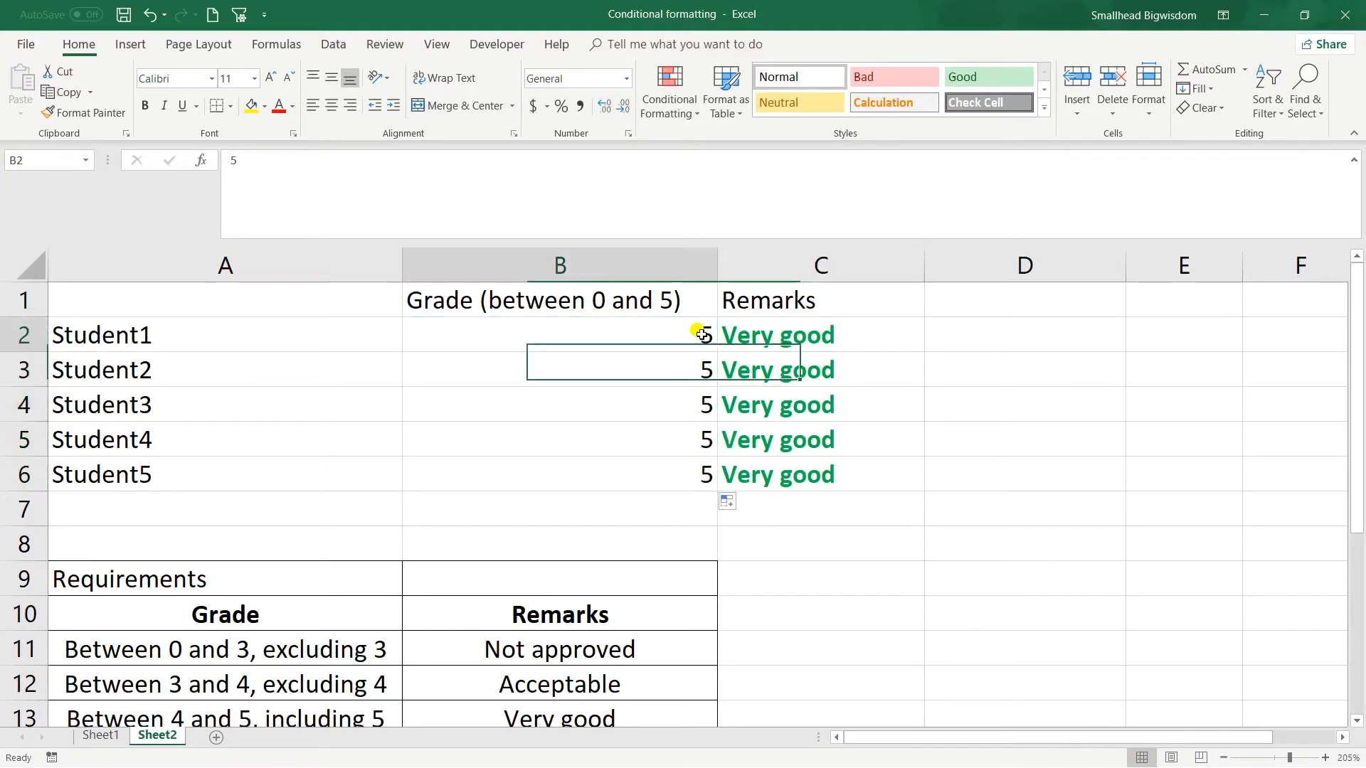
text(1)
key(Return)
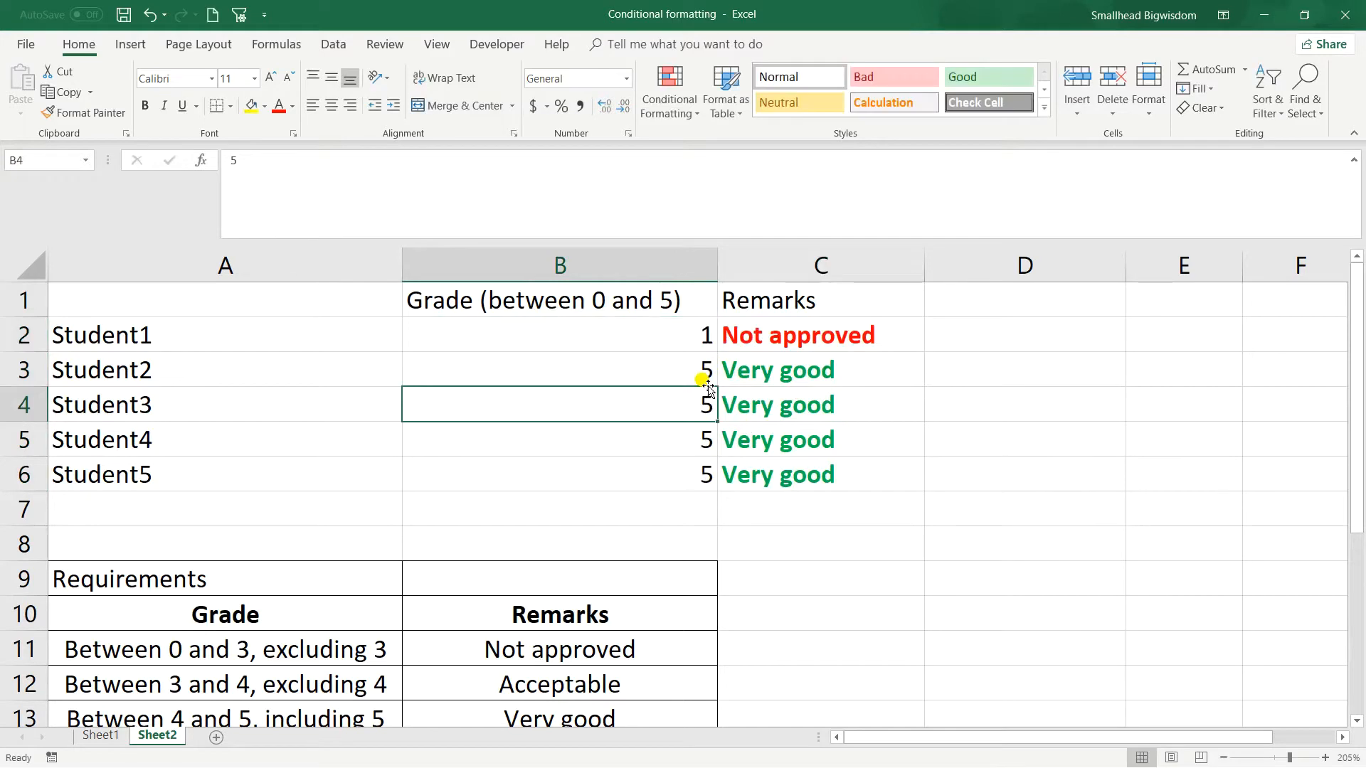
click(709, 338)
drag(717, 347, 706, 471)
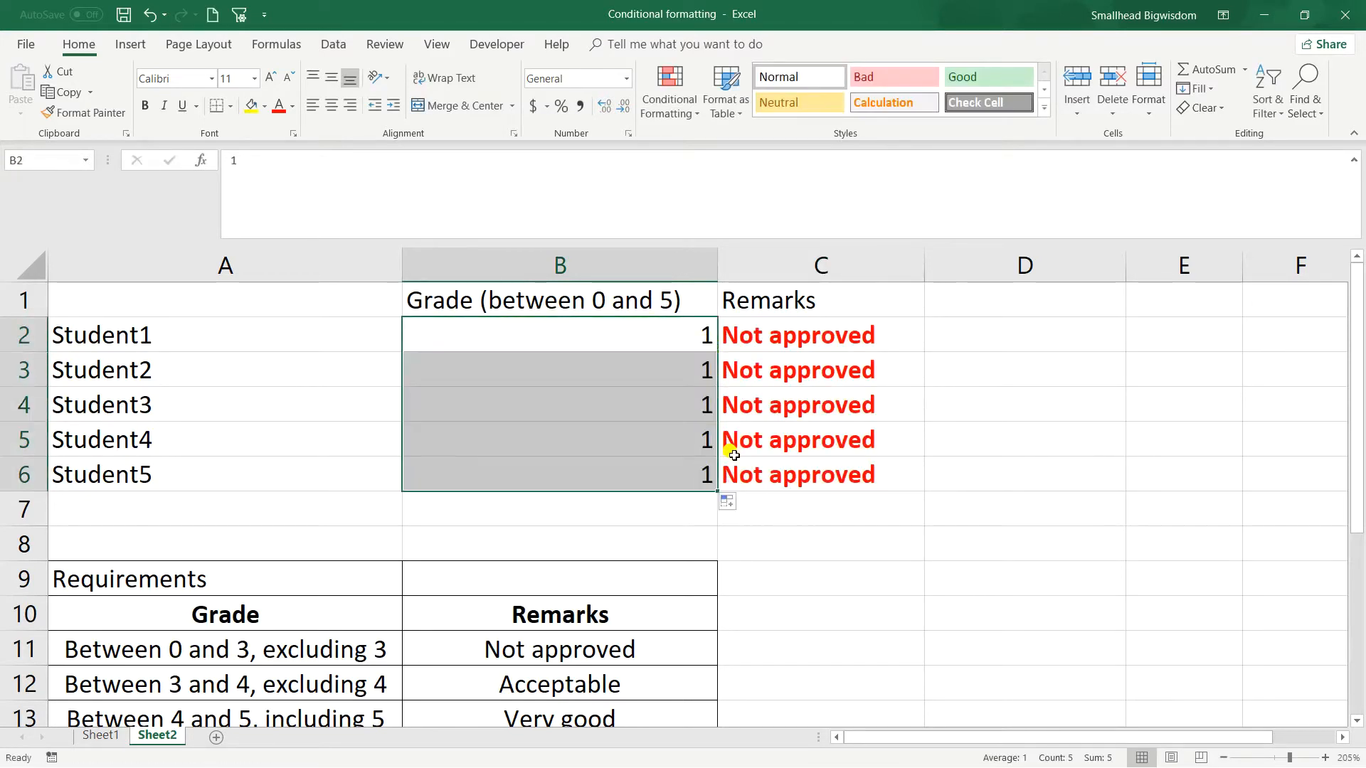
- Set Student1's grade to 3 and fill it down to Student5 to test the remark formatting
click(700, 333)
text(3)
click(743, 390)
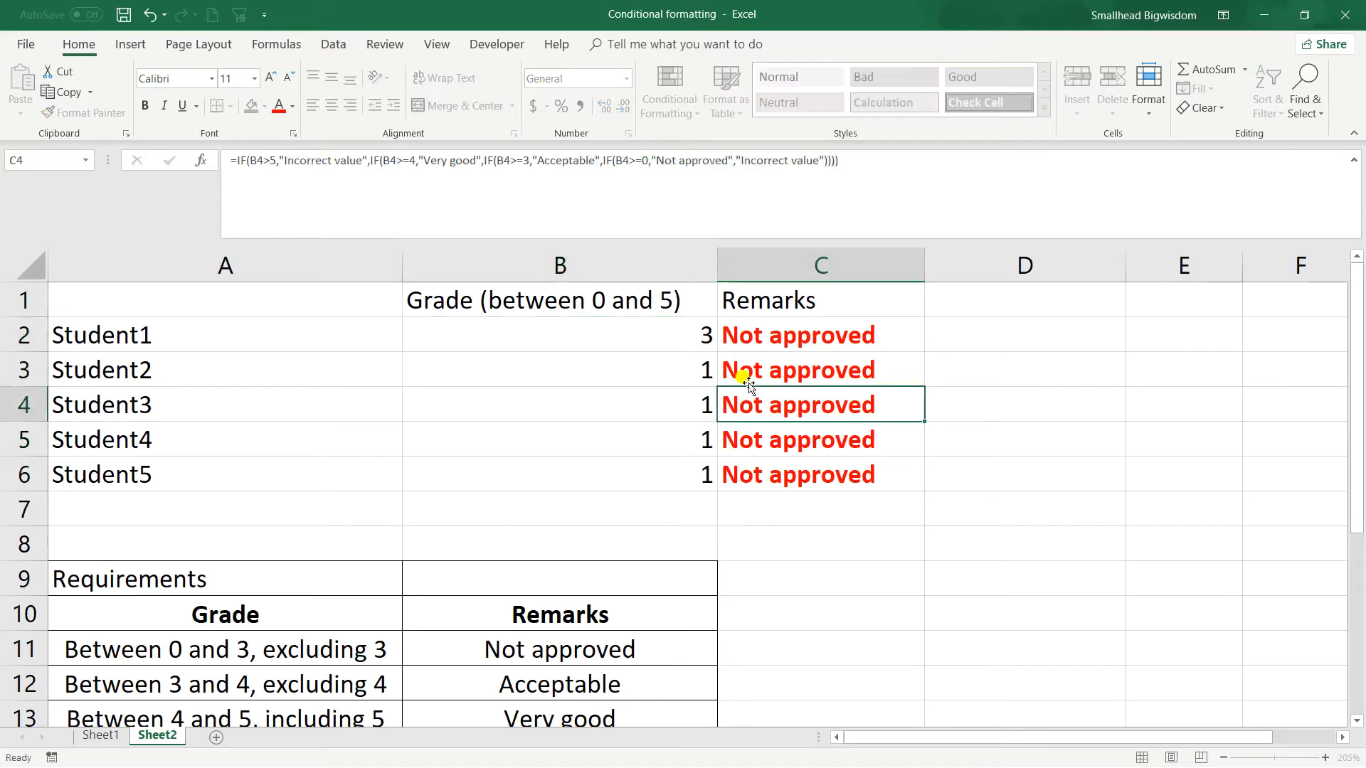
click(706, 340)
drag(717, 349, 720, 471)
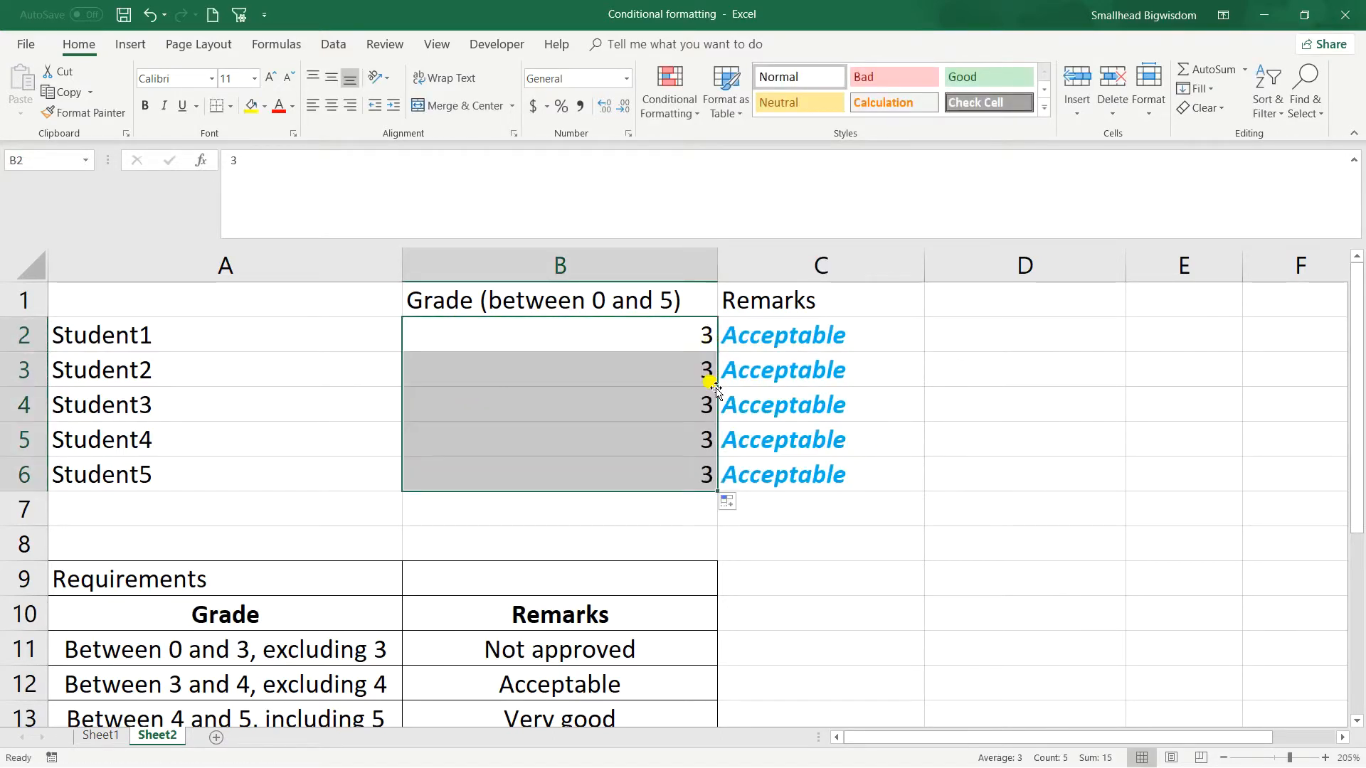
click(734, 364)
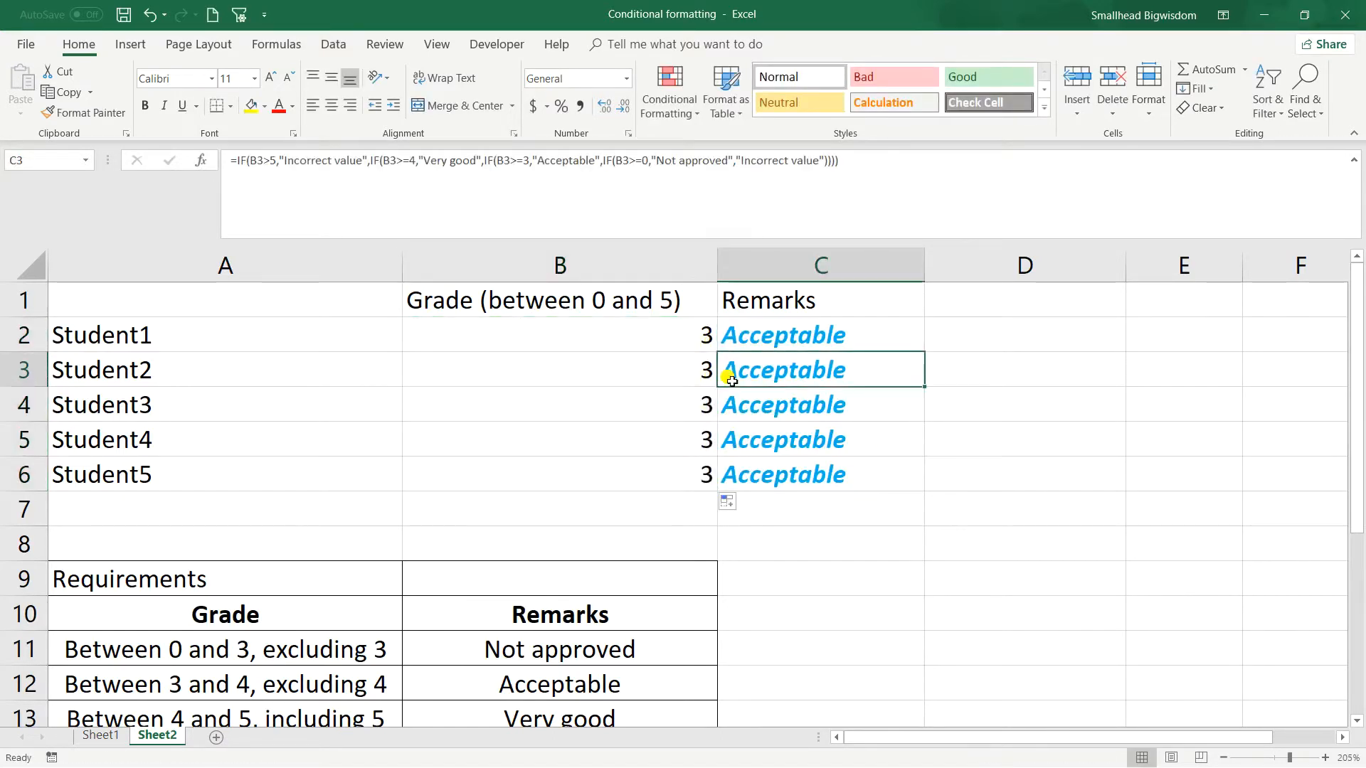
- Create a new conditional formatting rule for C2 that formats values ranking in the top 2
click(732, 341)
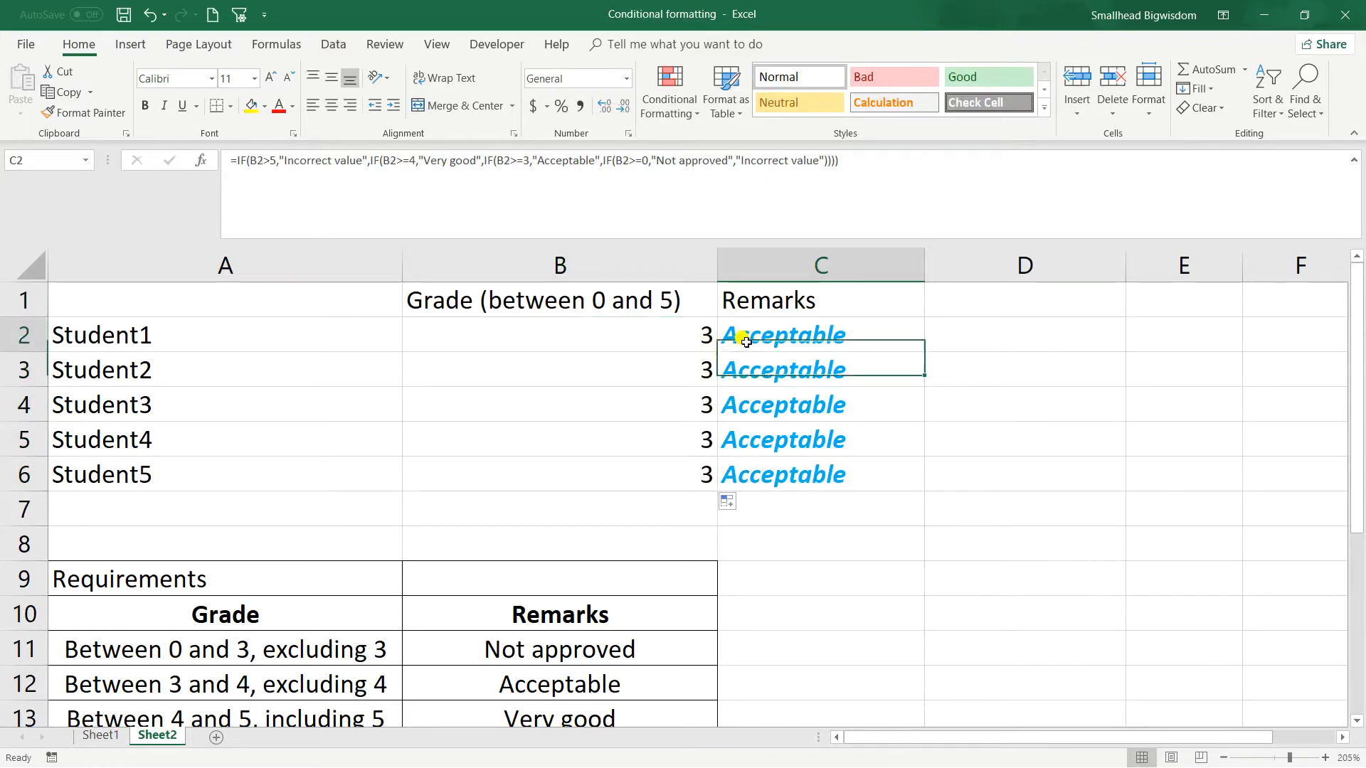
click(694, 121)
click(714, 371)
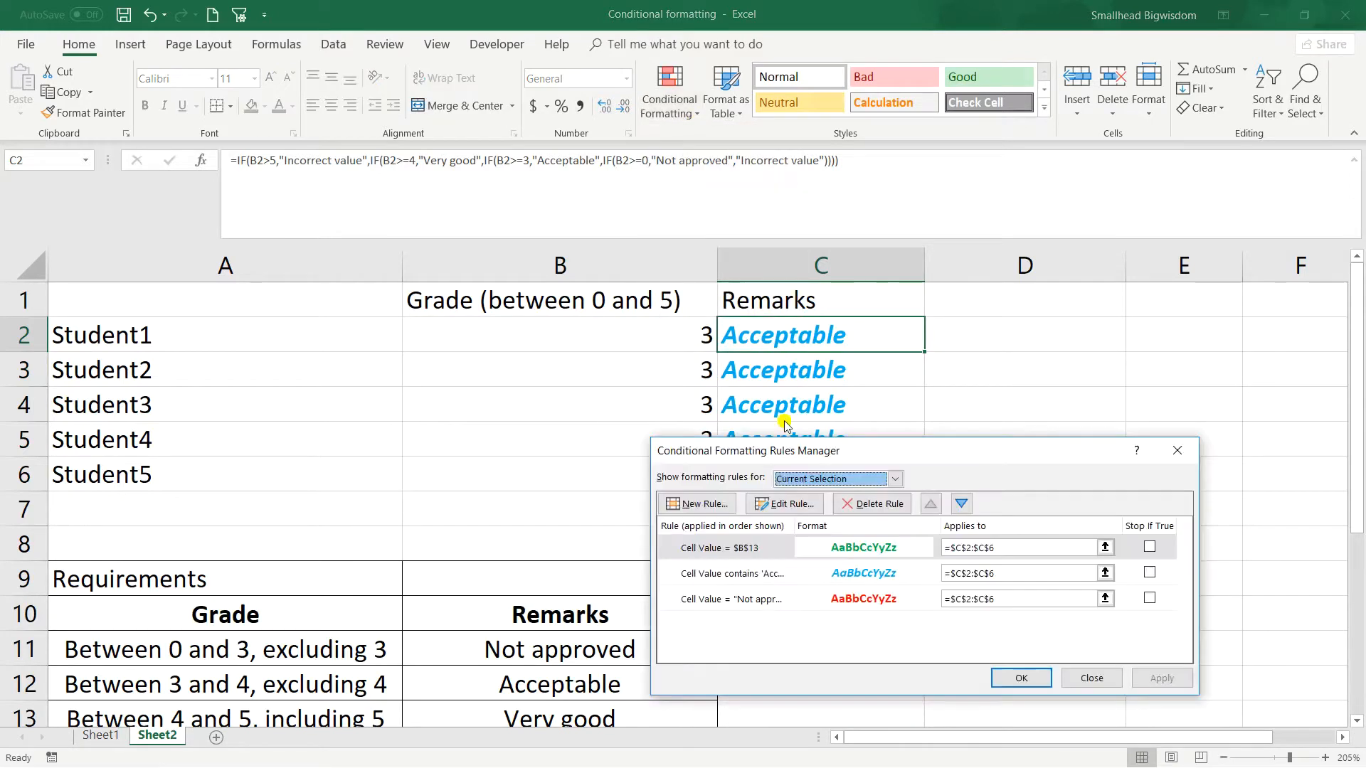
click(763, 507)
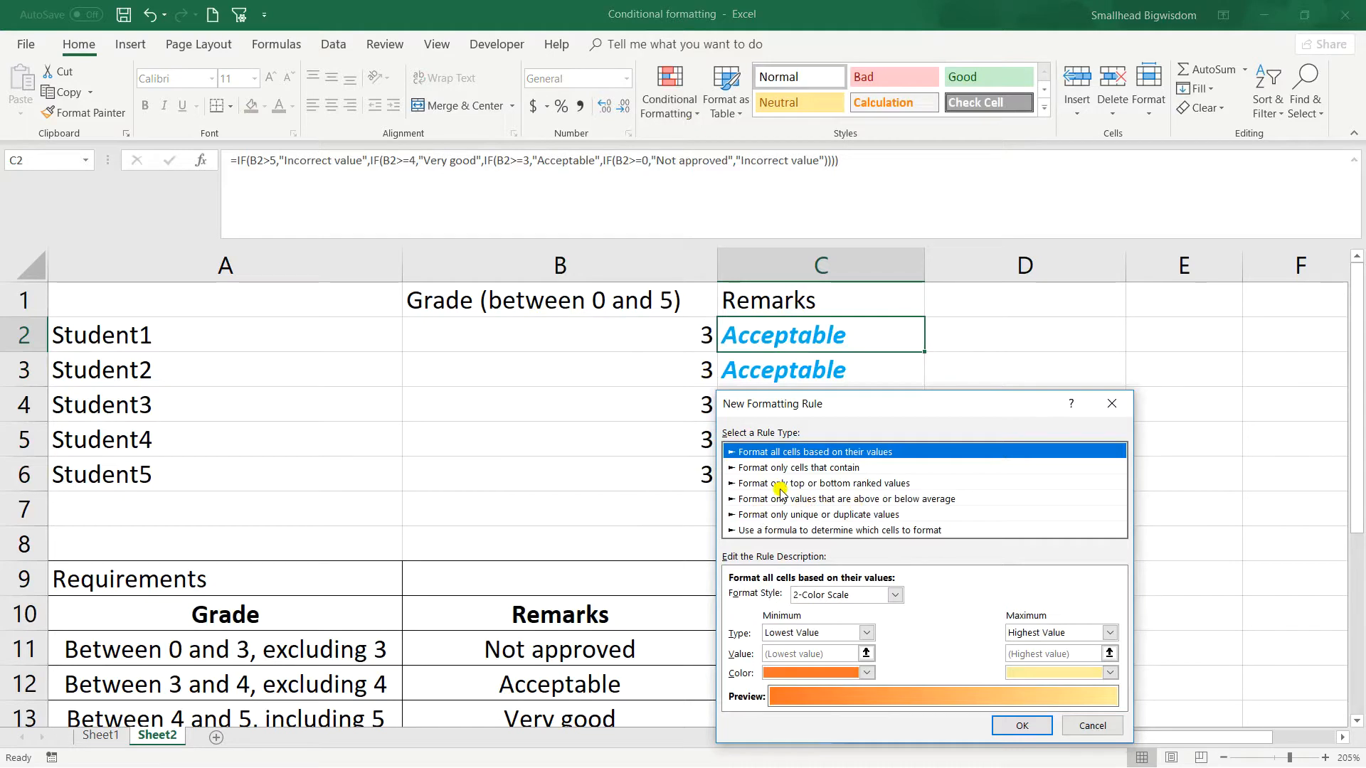
click(875, 484)
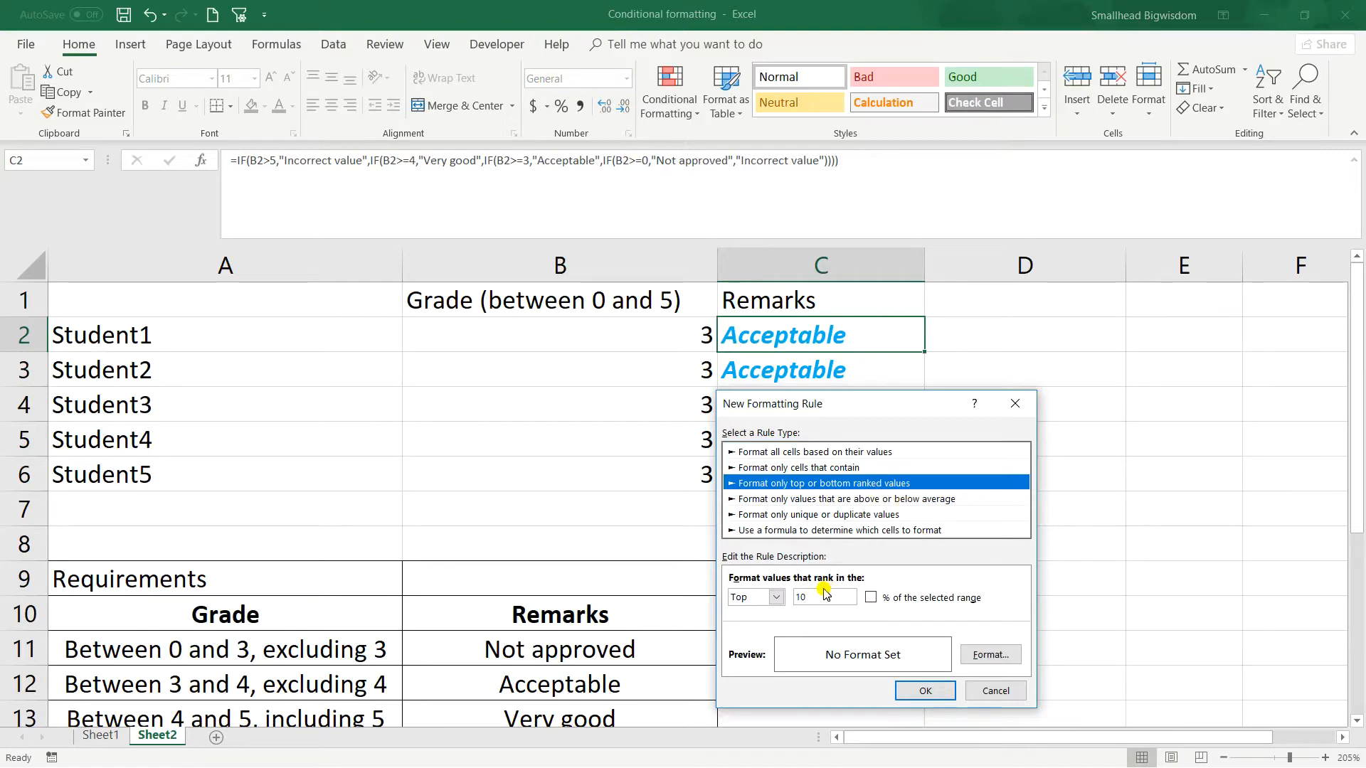
click(777, 599)
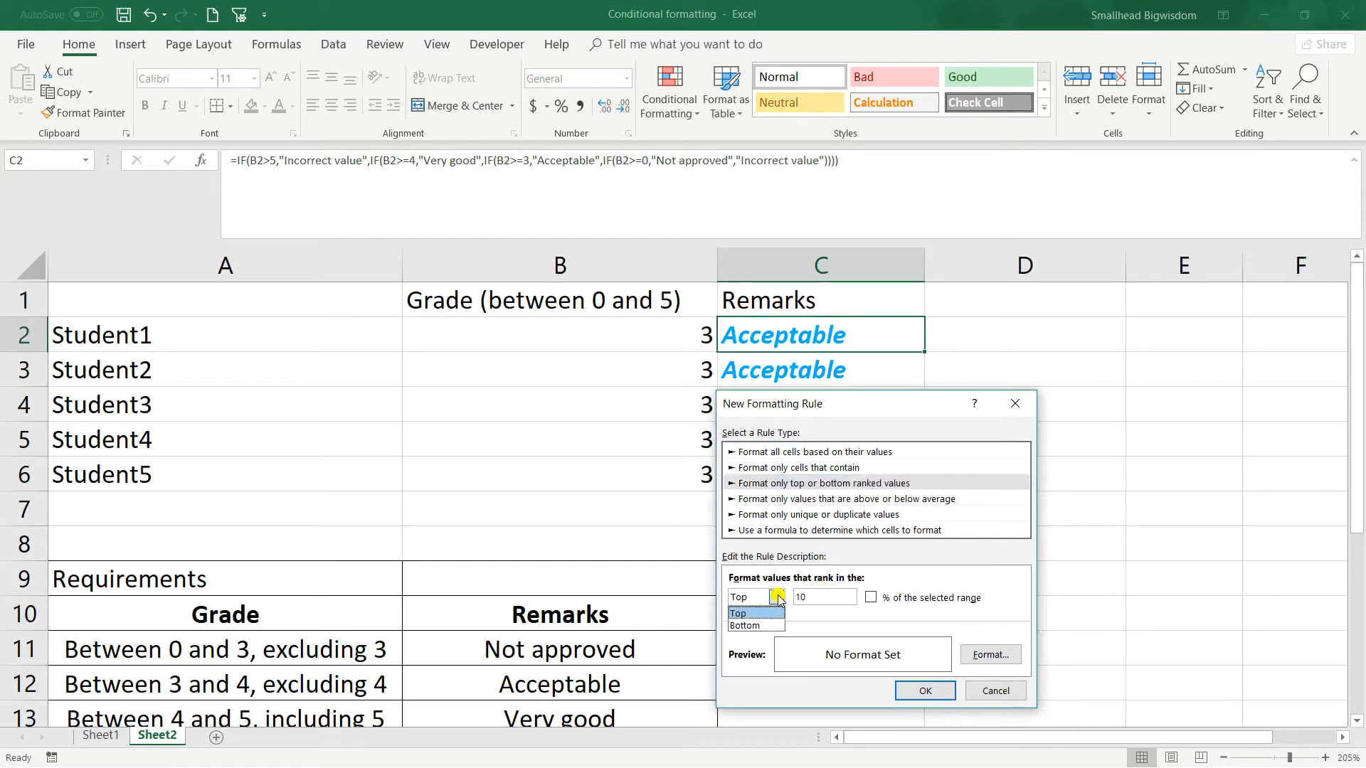
click(775, 612)
key(Tab)
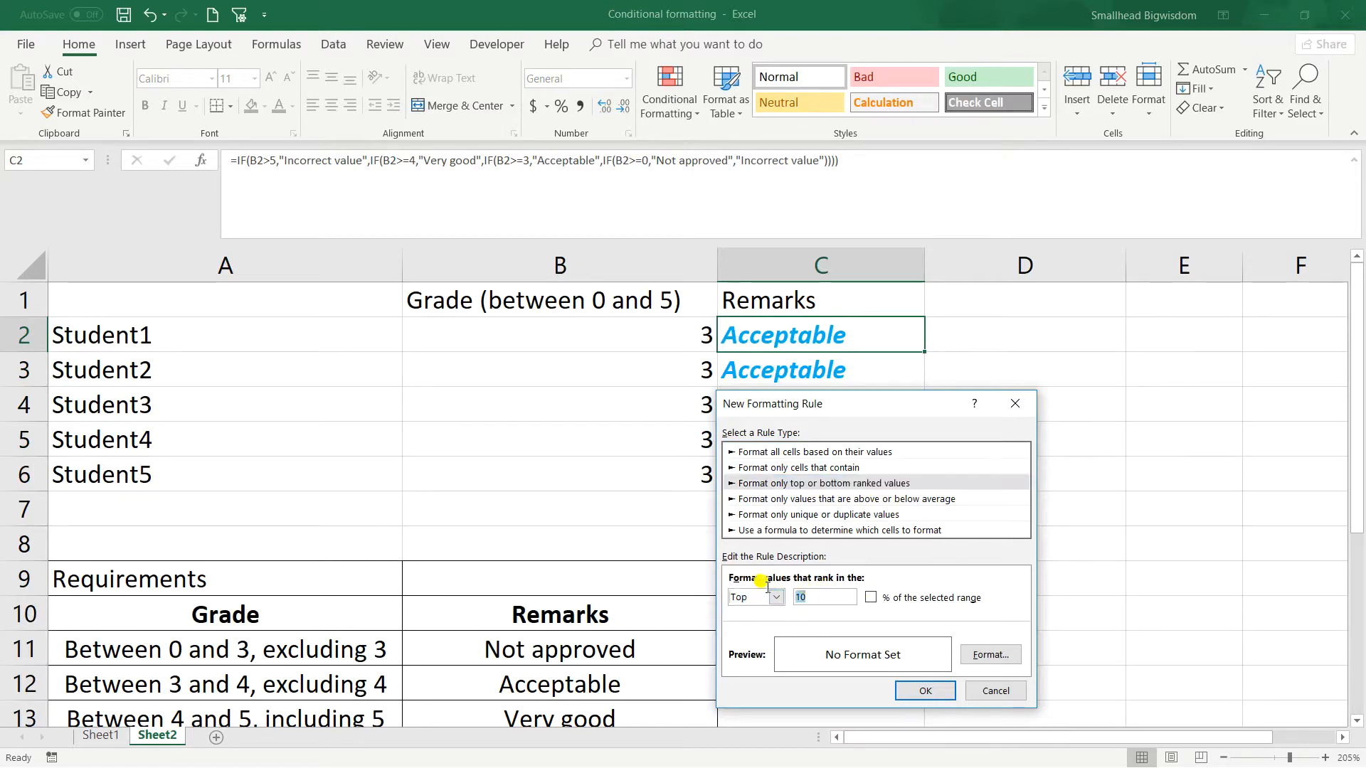
- Give the Top 2 rule a purple font color and apply it to C2
click(991, 654)
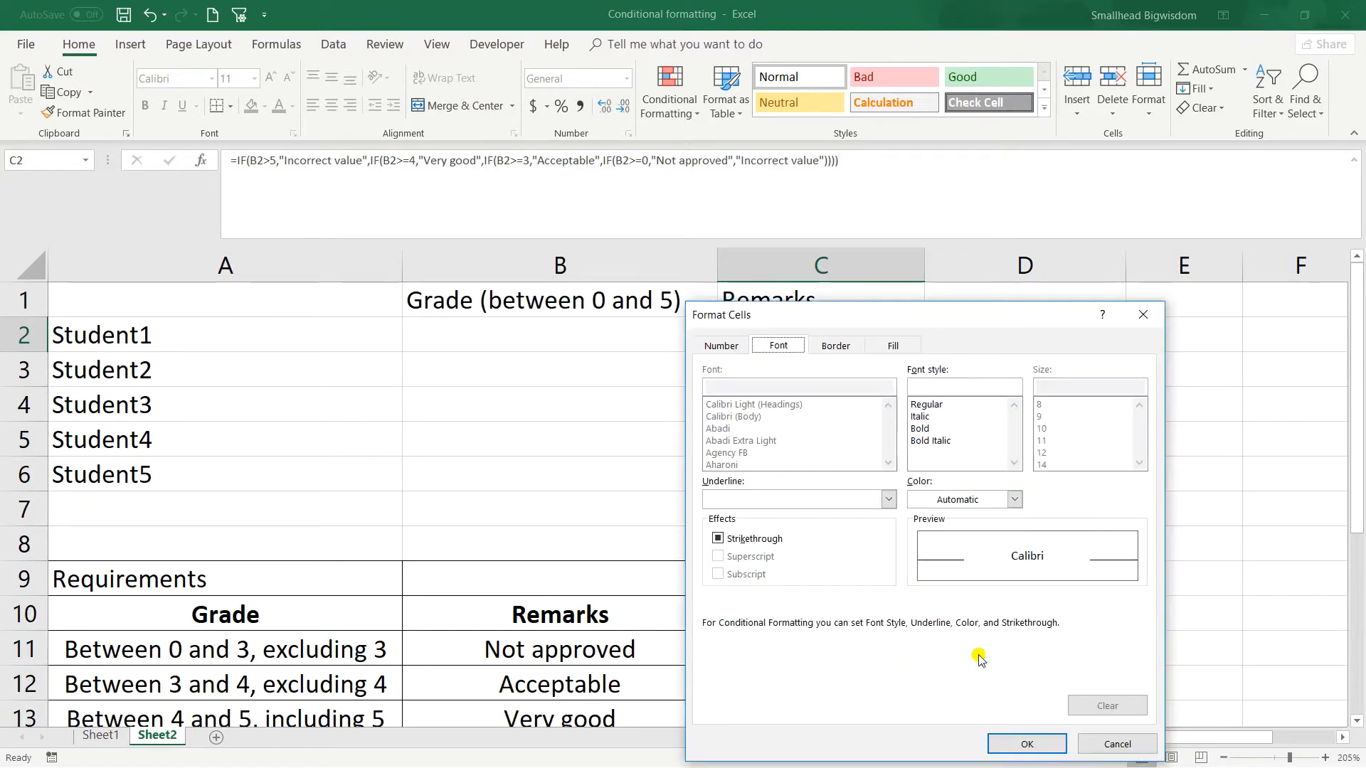
click(950, 500)
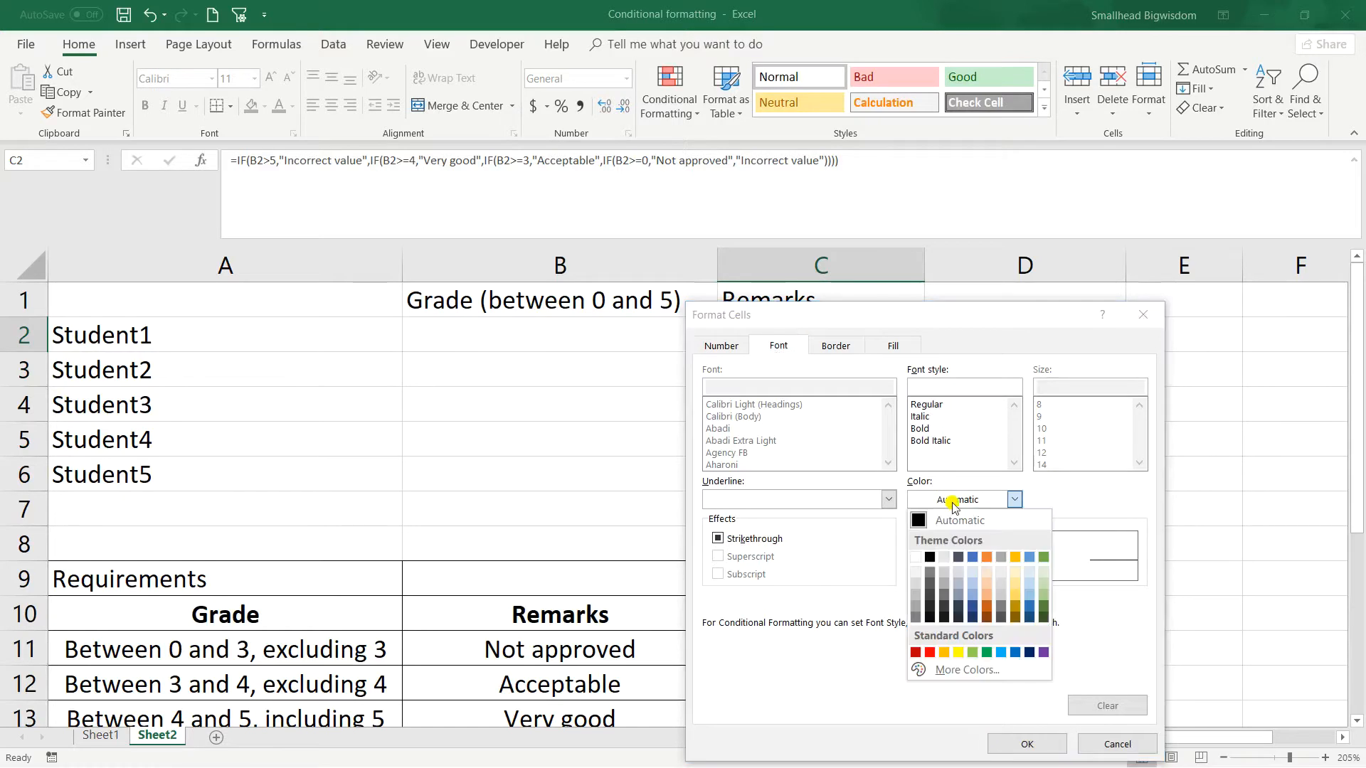
click(1040, 648)
click(1029, 742)
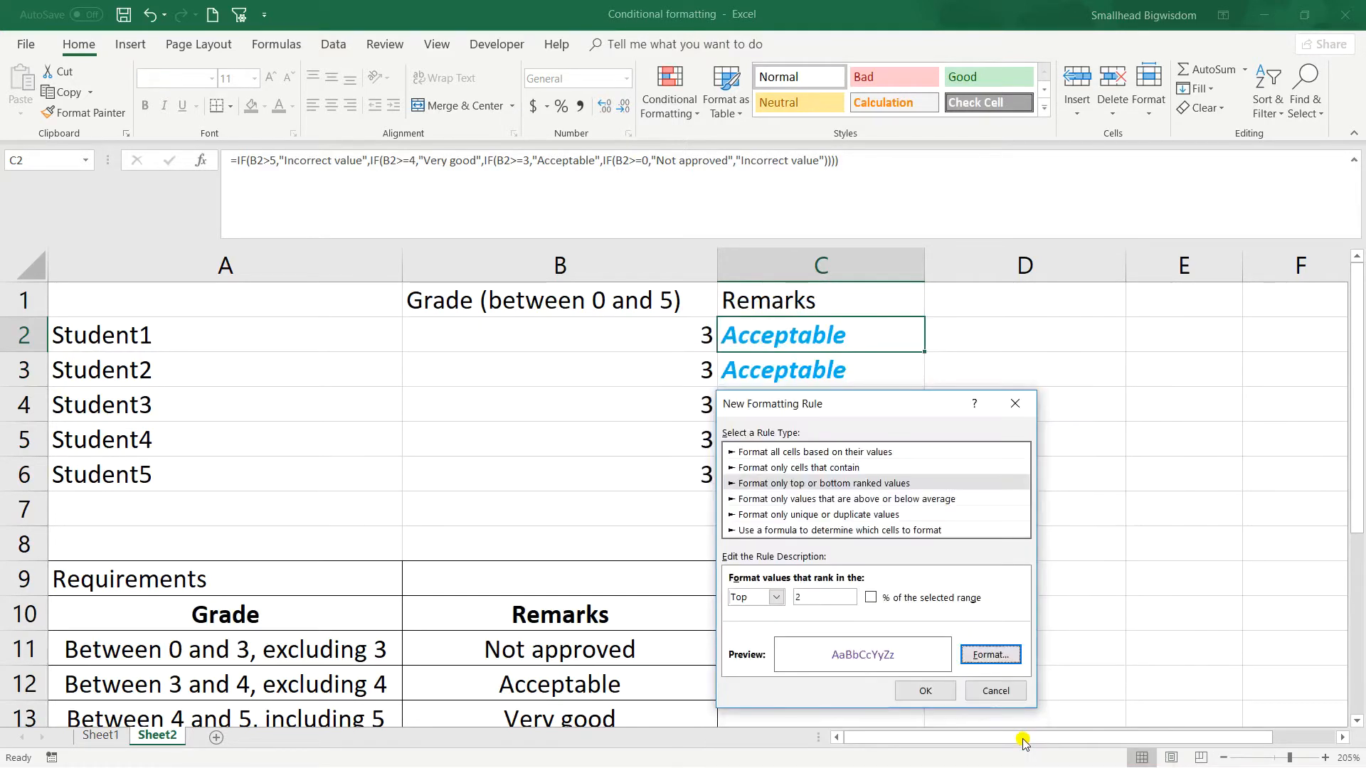
click(925, 690)
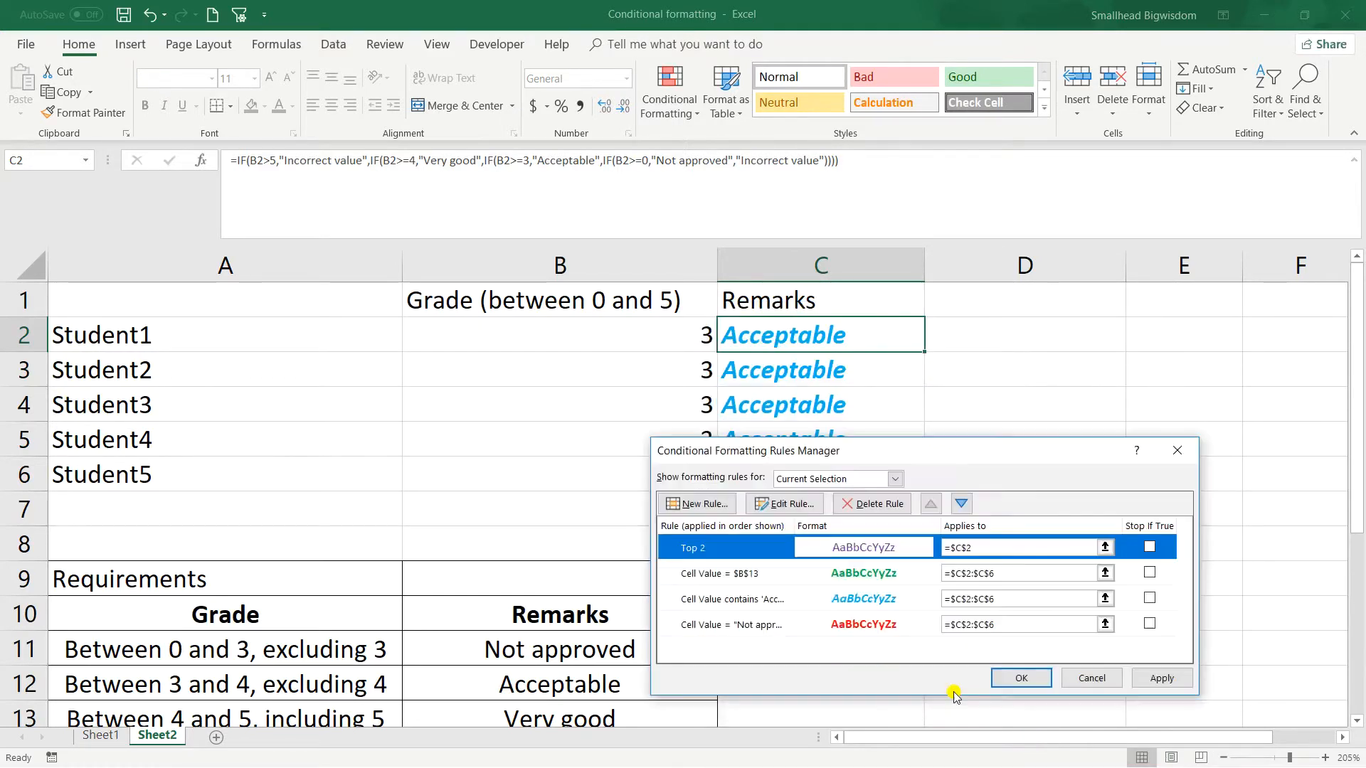
click(1161, 678)
click(1021, 678)
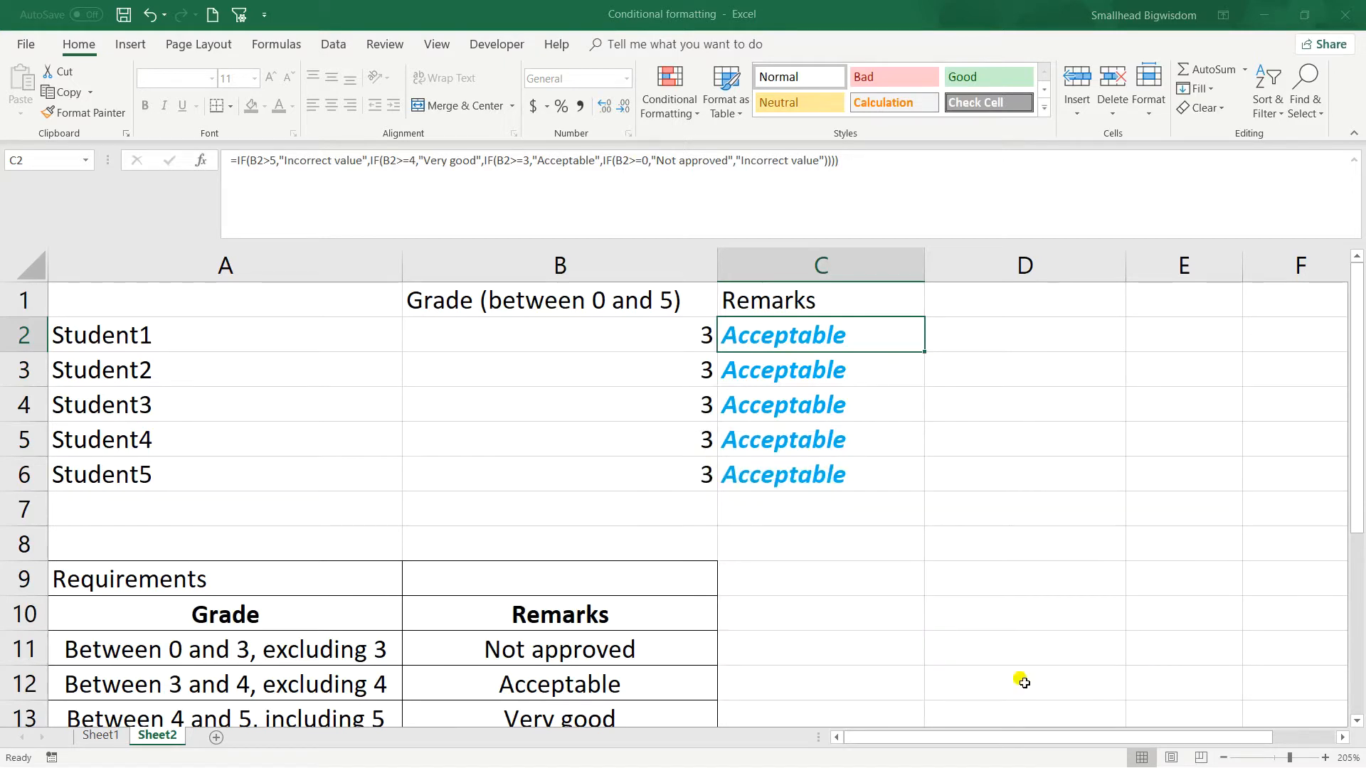
- Enter the grades 1, 2, 3, 4 and 5 for Student1 through Student5 in B2:B6
click(676, 337)
text(3)
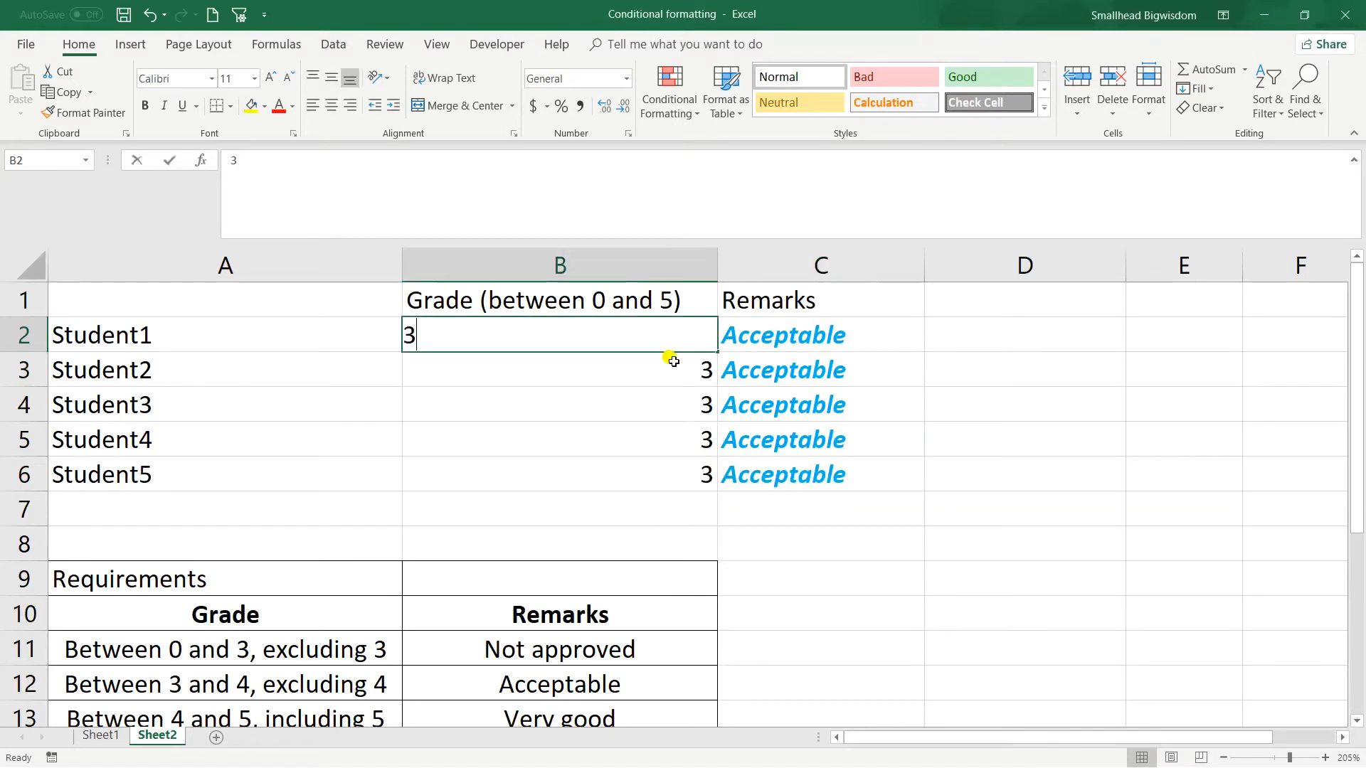
key(BackSpace)
text(1)
key(Return)
text(2)
key(Return)
text(3)
key(Return)
text(4)
key(Return)
text(5)
click(744, 439)
- Change the range of C2's Top 2 conditional formatting rule to the grades in B2:B6 and apply it
click(772, 342)
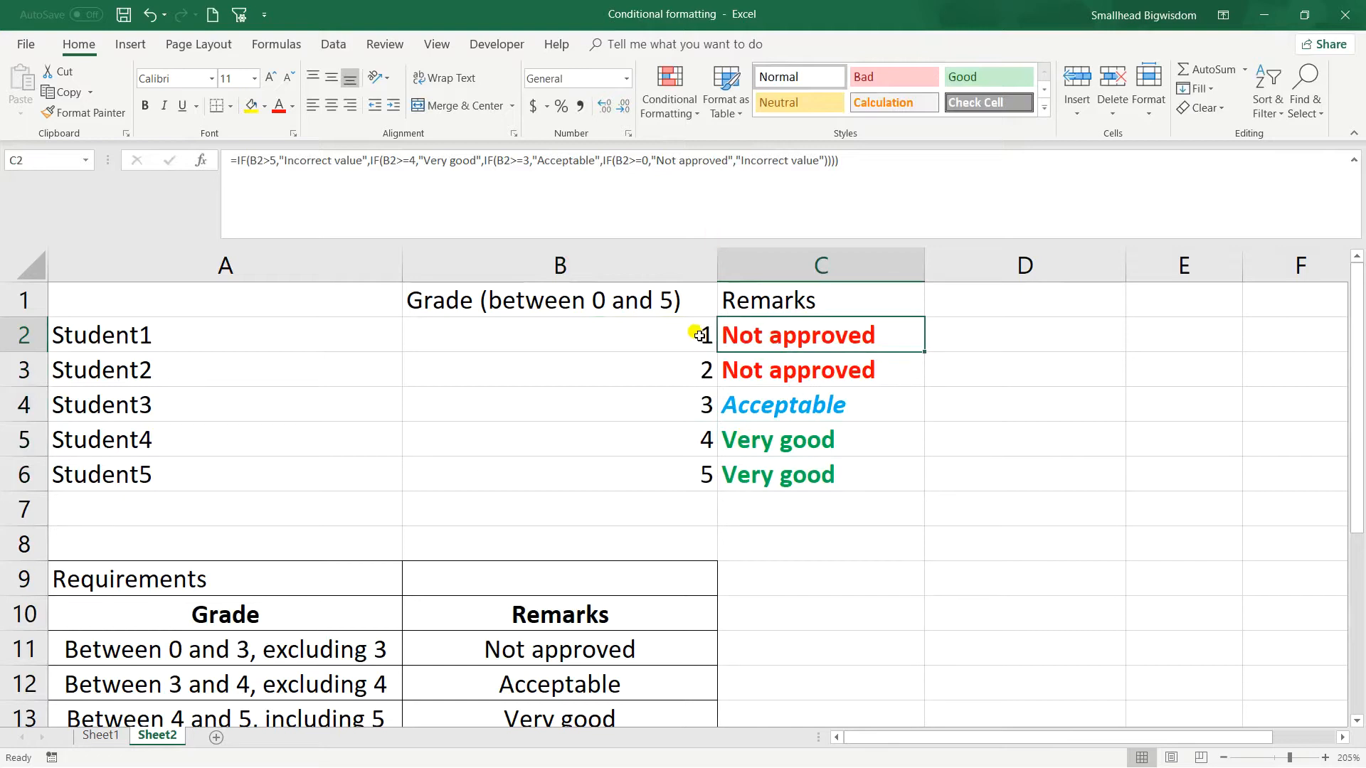
click(631, 340)
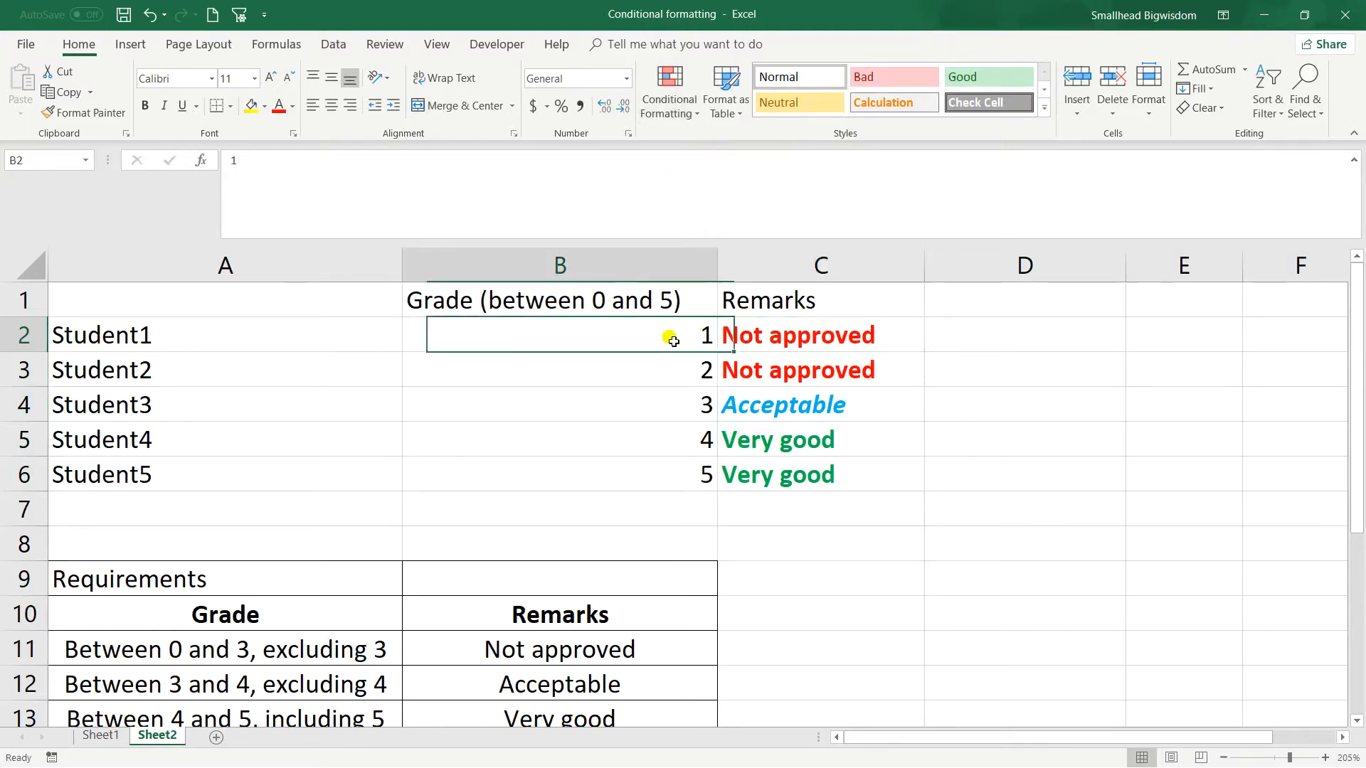
click(733, 338)
click(670, 96)
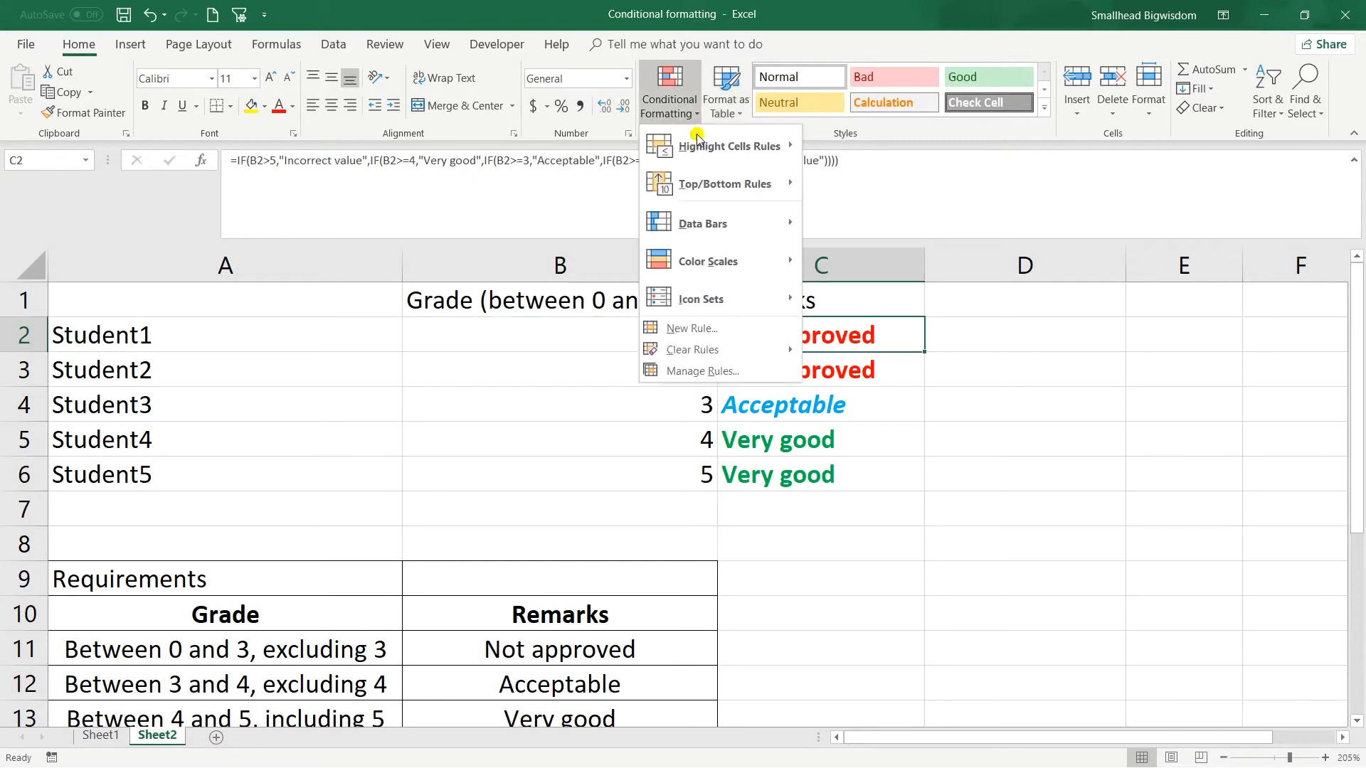
click(735, 376)
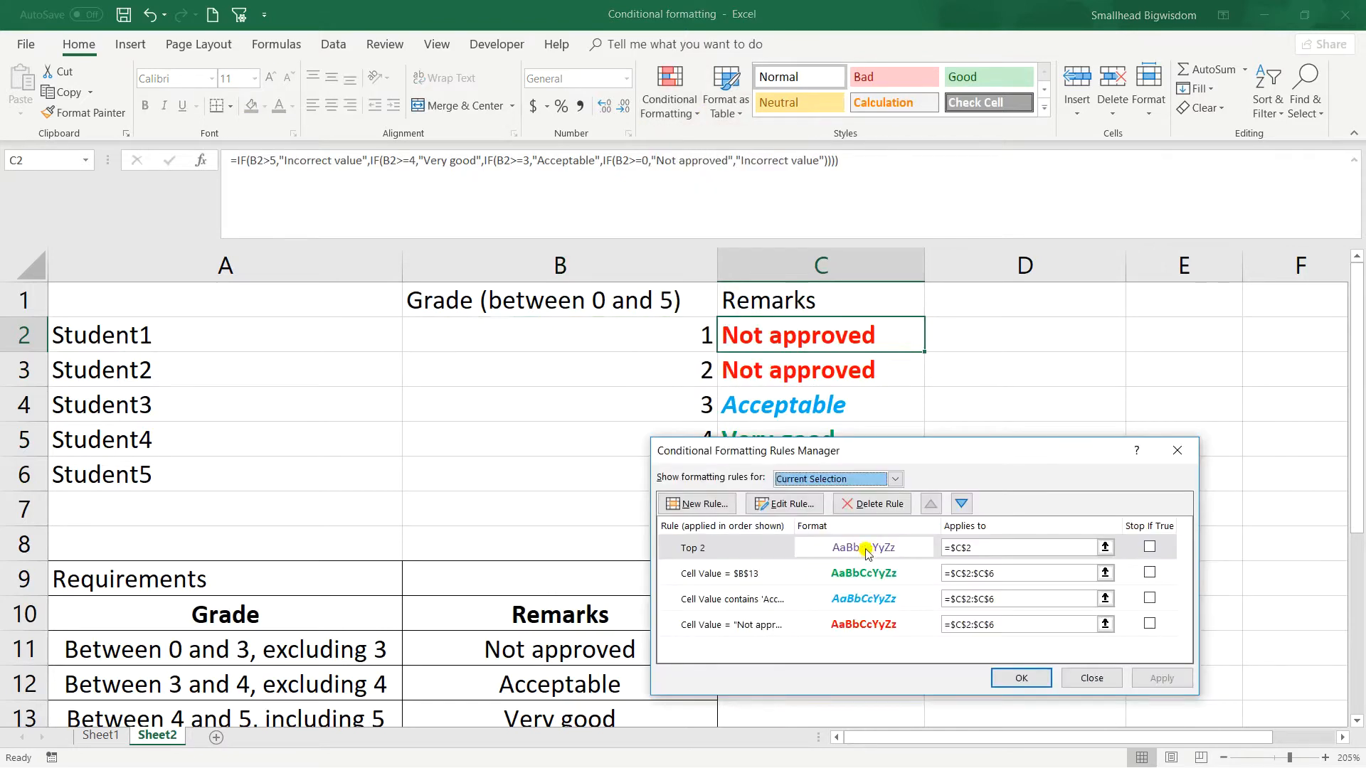
click(1105, 547)
drag(680, 330, 613, 467)
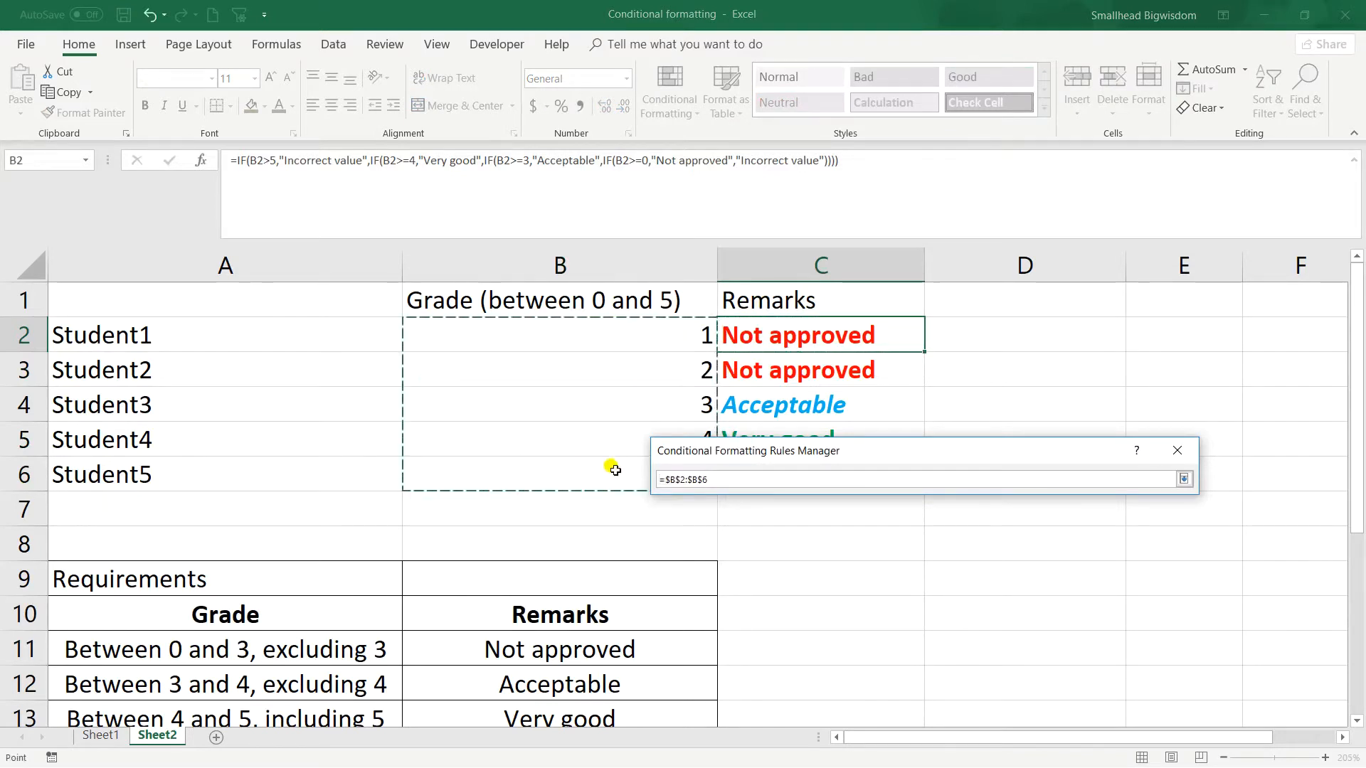
click(1183, 482)
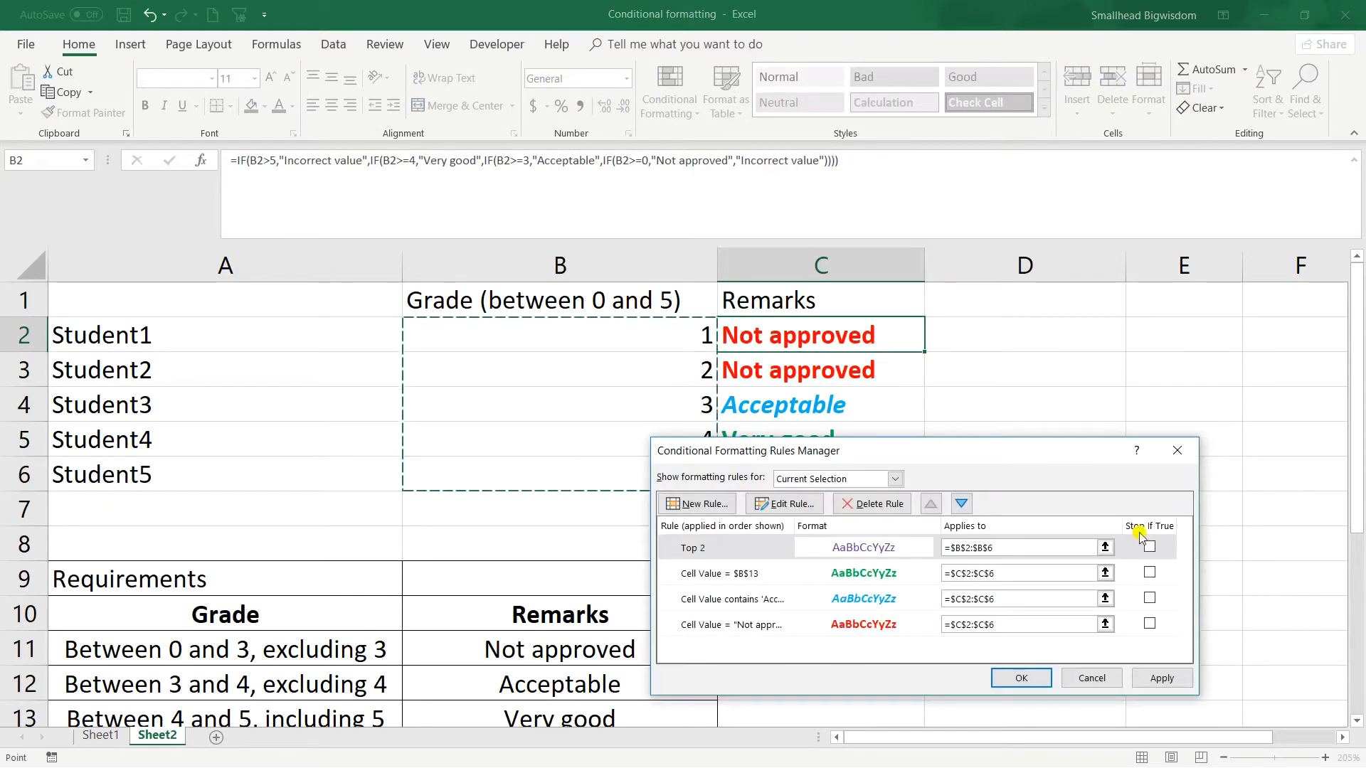
click(1150, 678)
click(1021, 678)
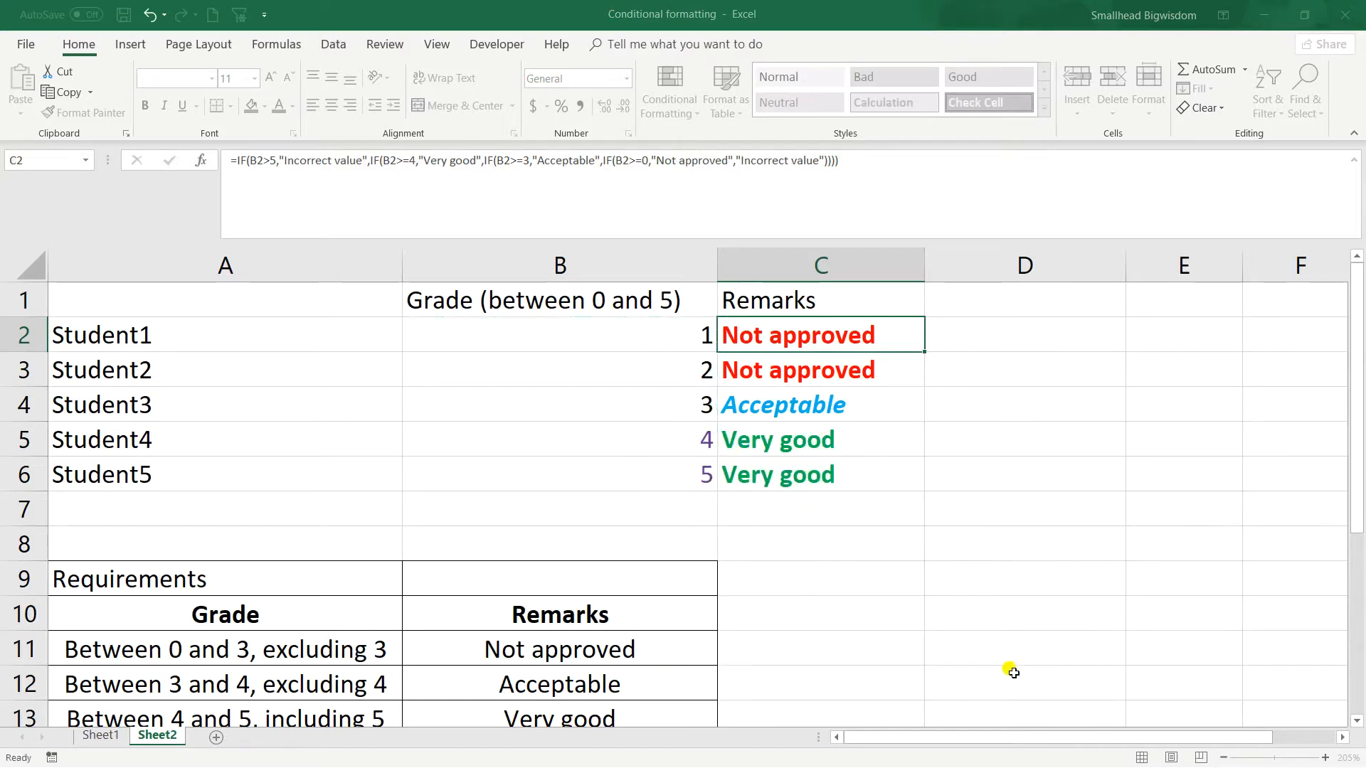
click(695, 438)
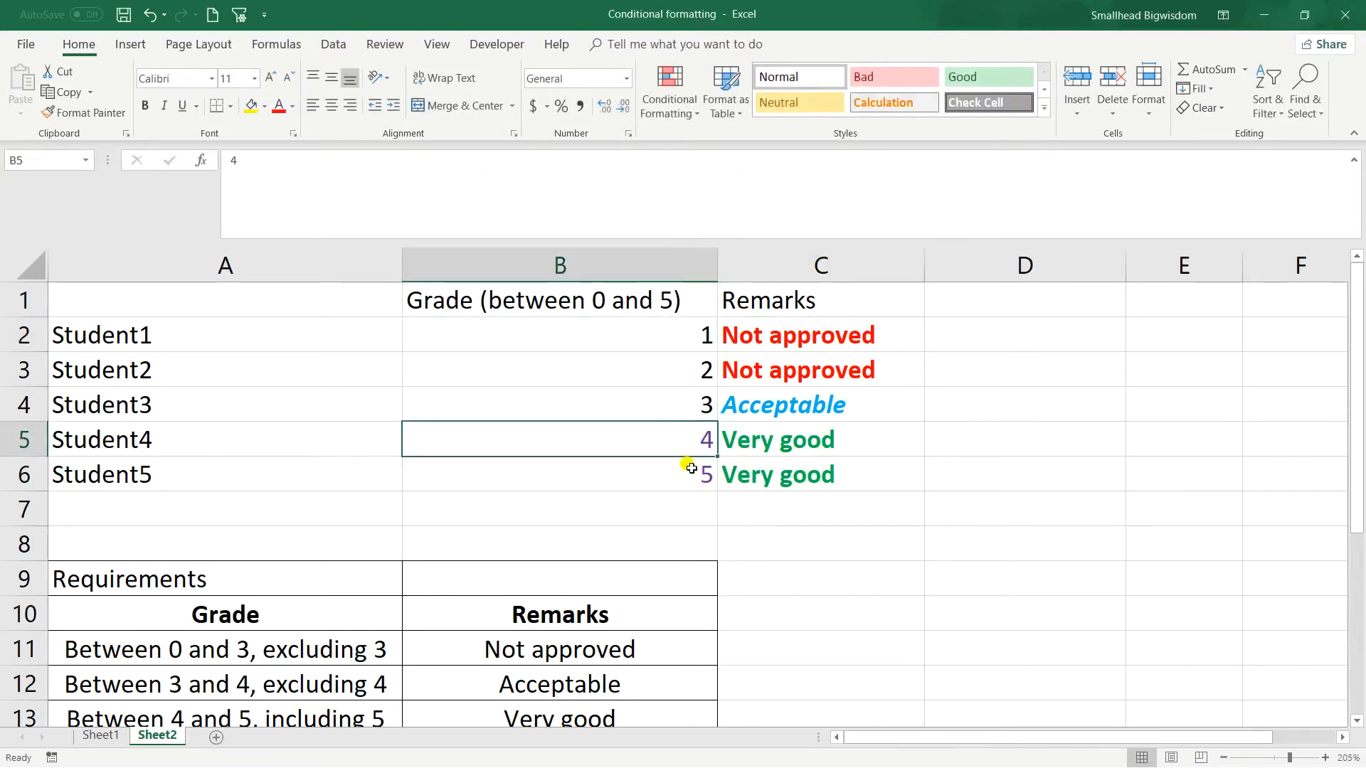
click(690, 470)
click(689, 442)
- Edit the Top 2 rule on the grades so it formats the bottom 2 values, and apply it
click(685, 337)
click(671, 106)
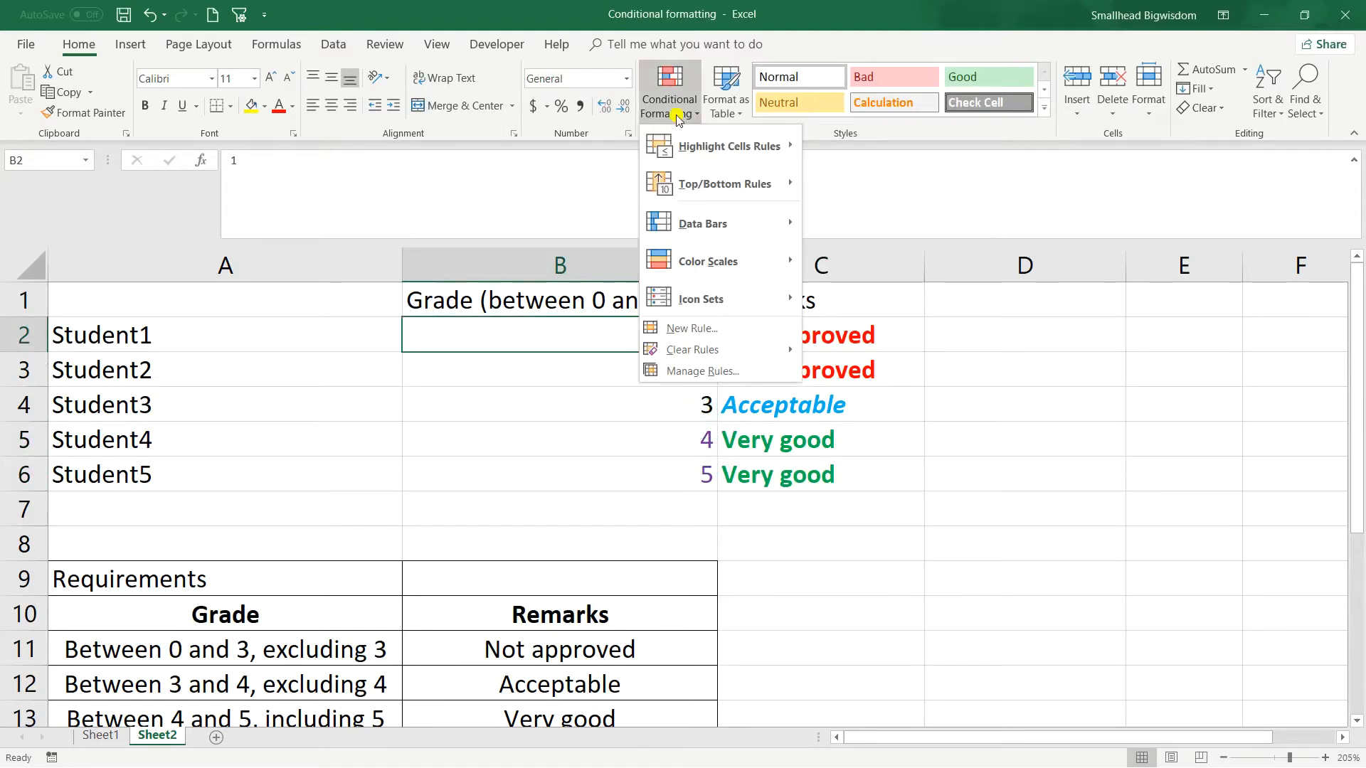
click(717, 370)
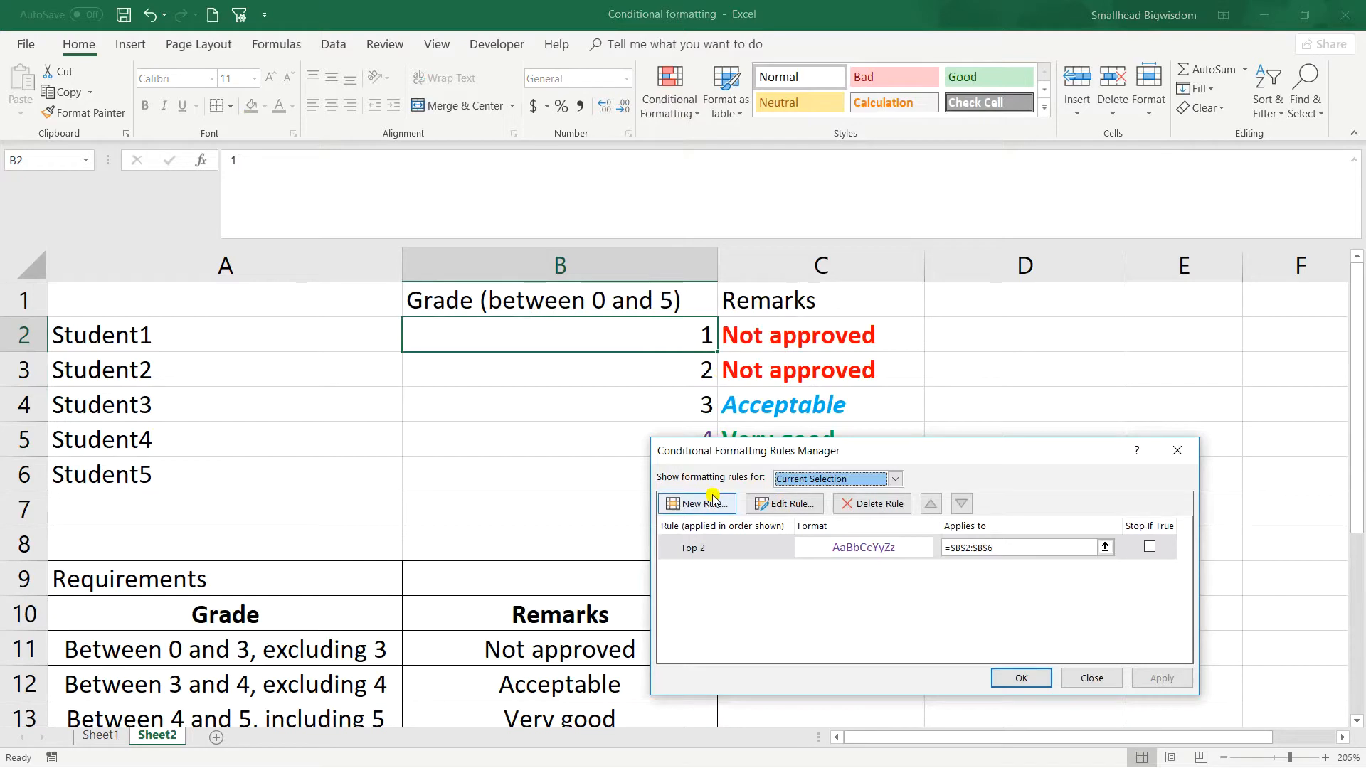
click(730, 555)
double_click(729, 555)
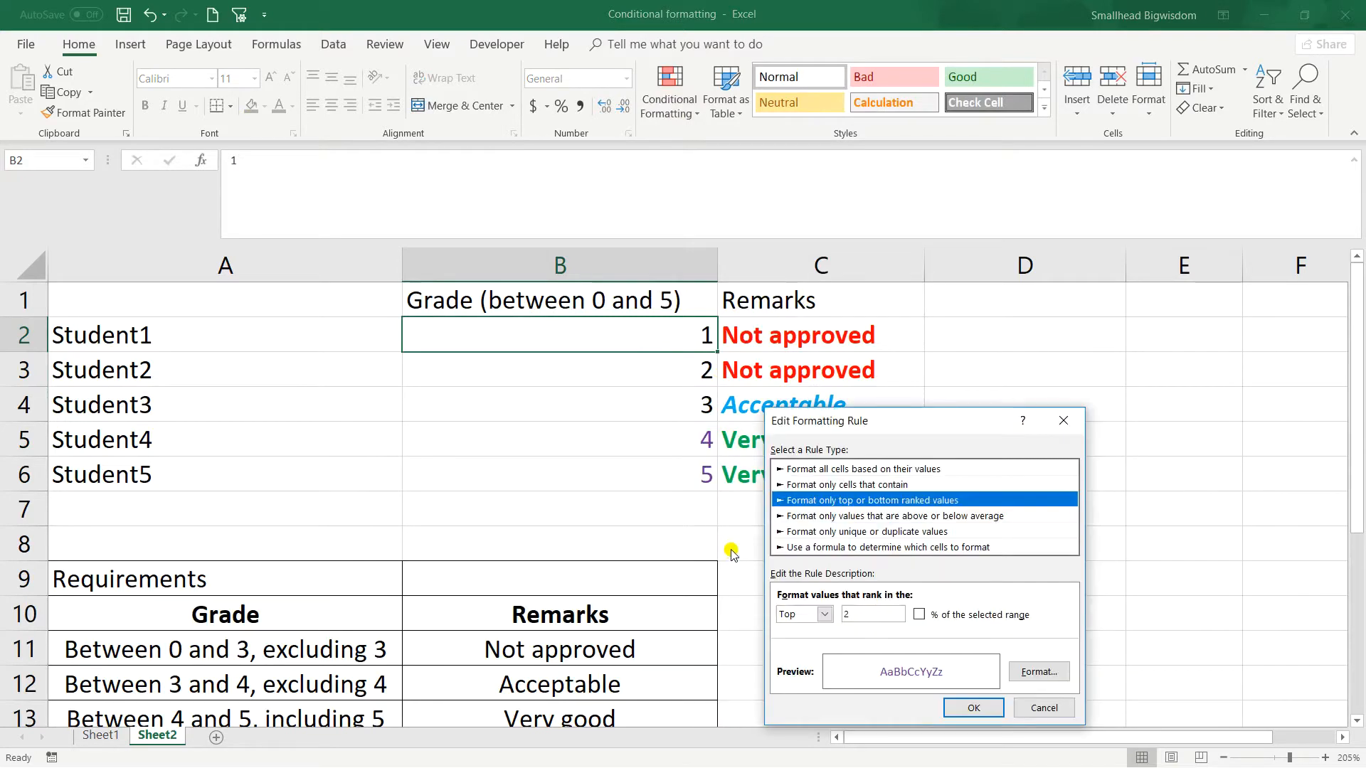
click(825, 615)
click(825, 640)
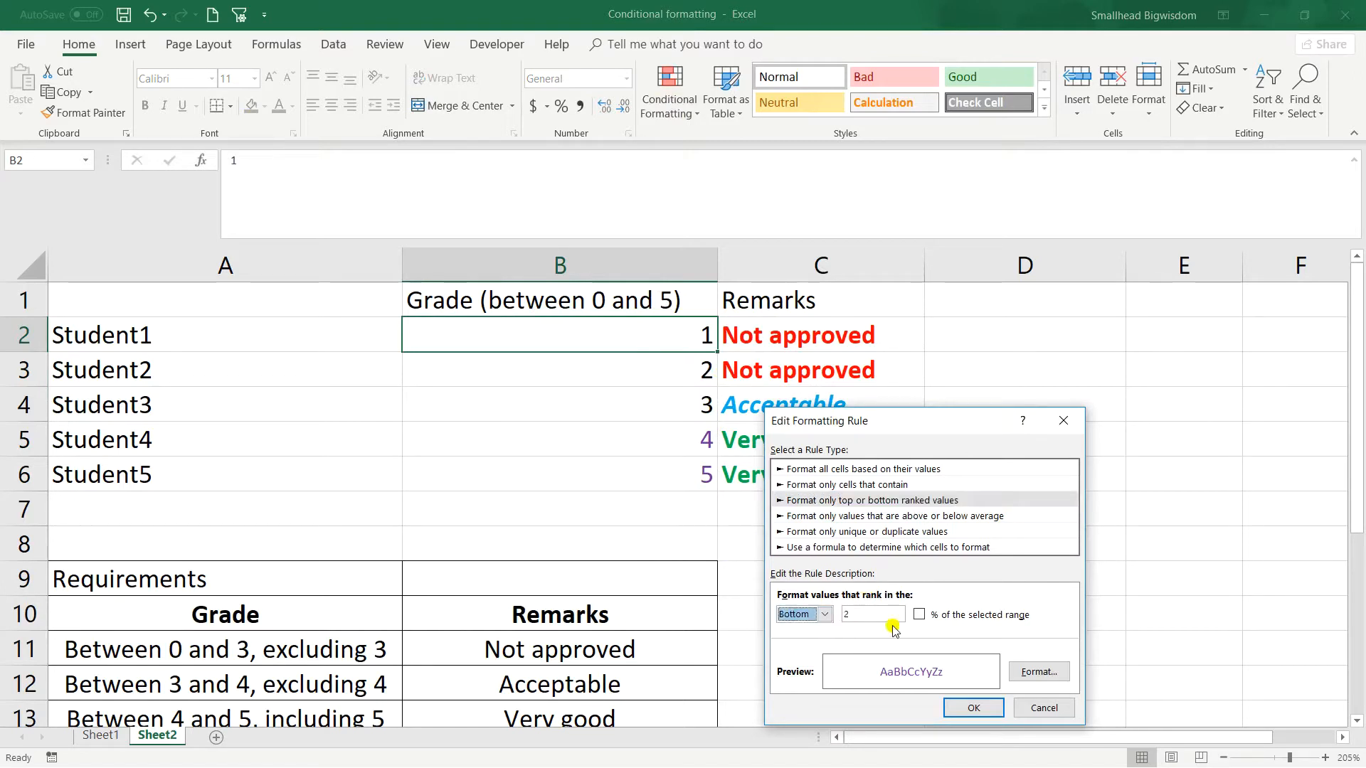
click(981, 708)
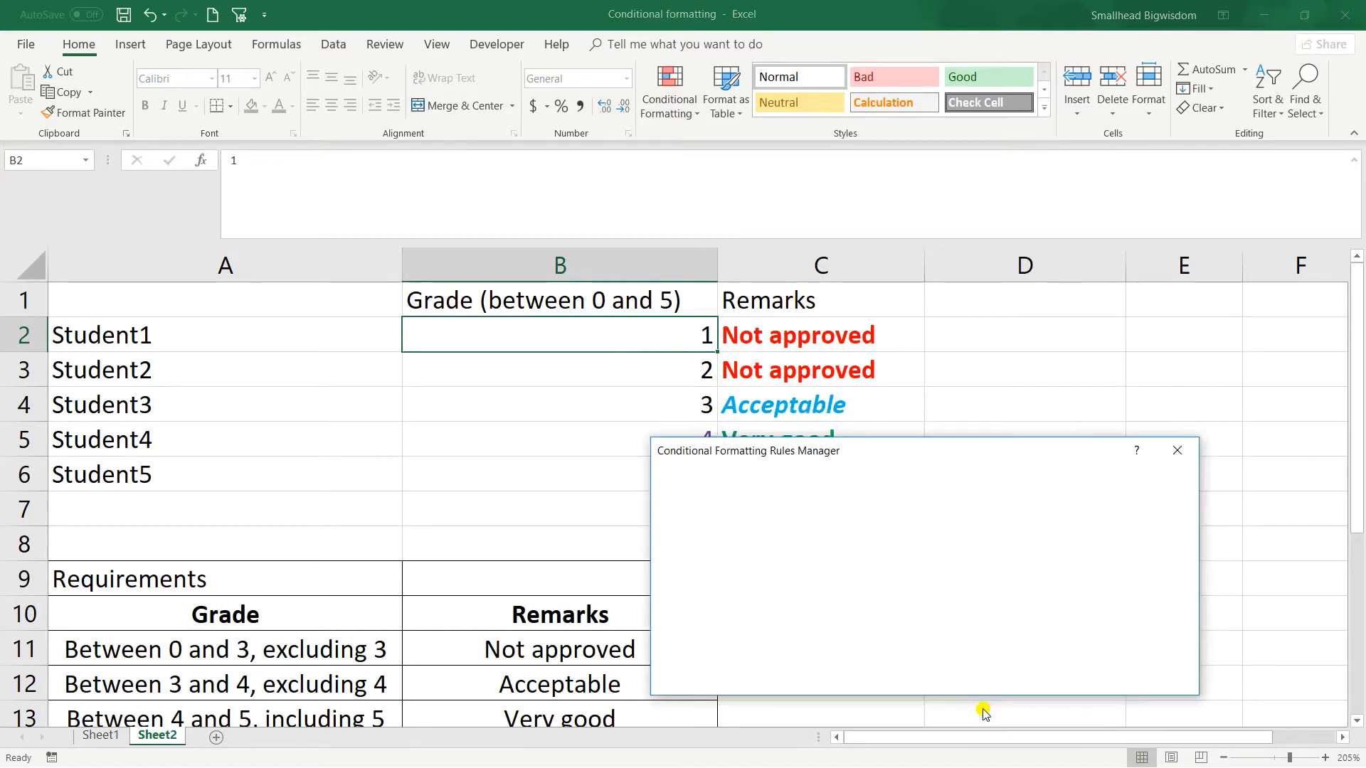
click(1158, 680)
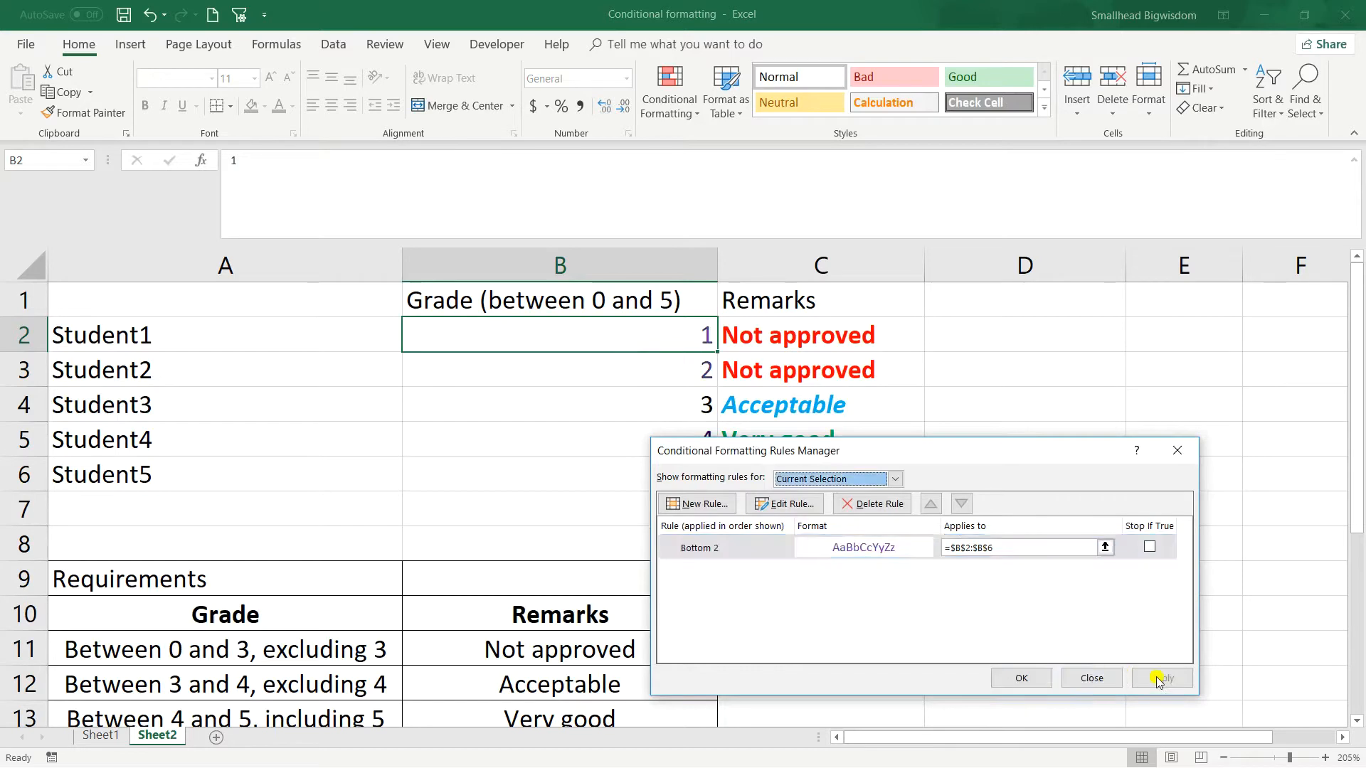
click(1022, 678)
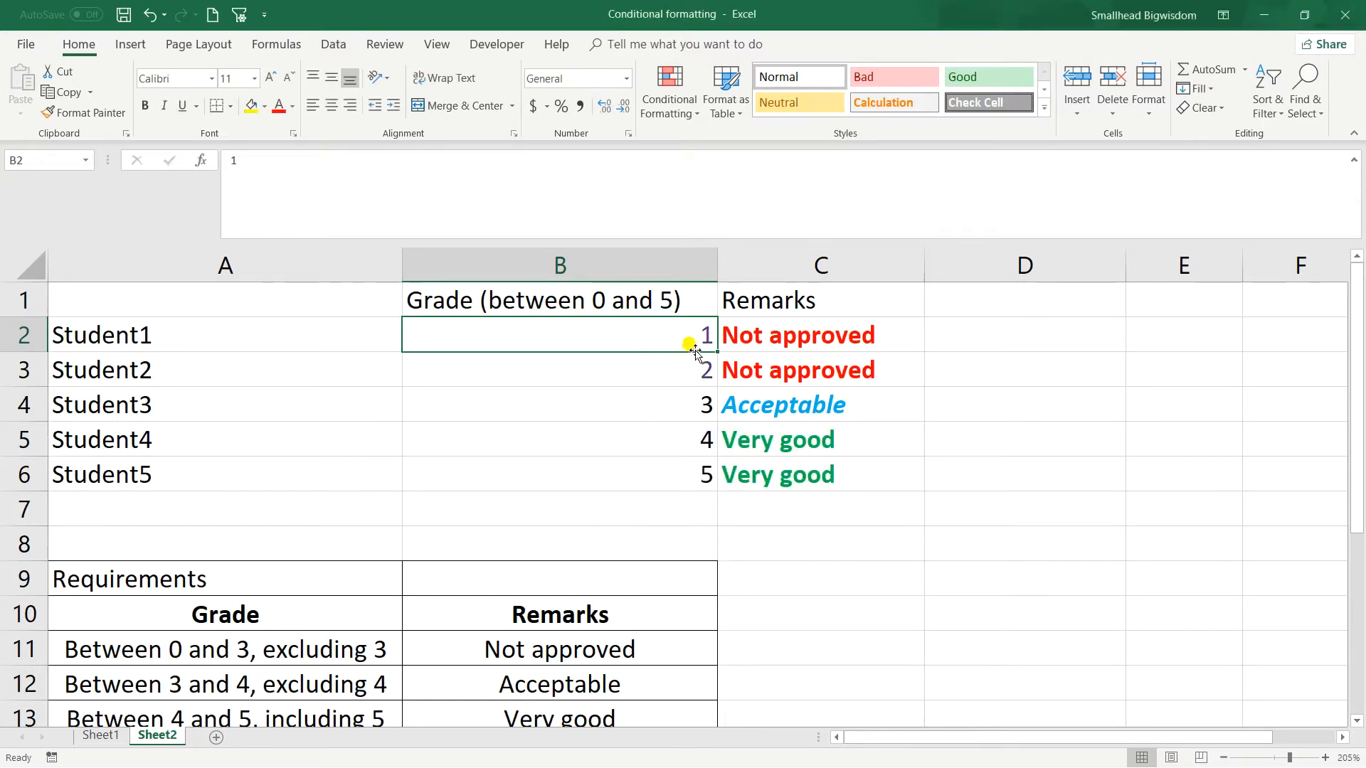
click(694, 364)
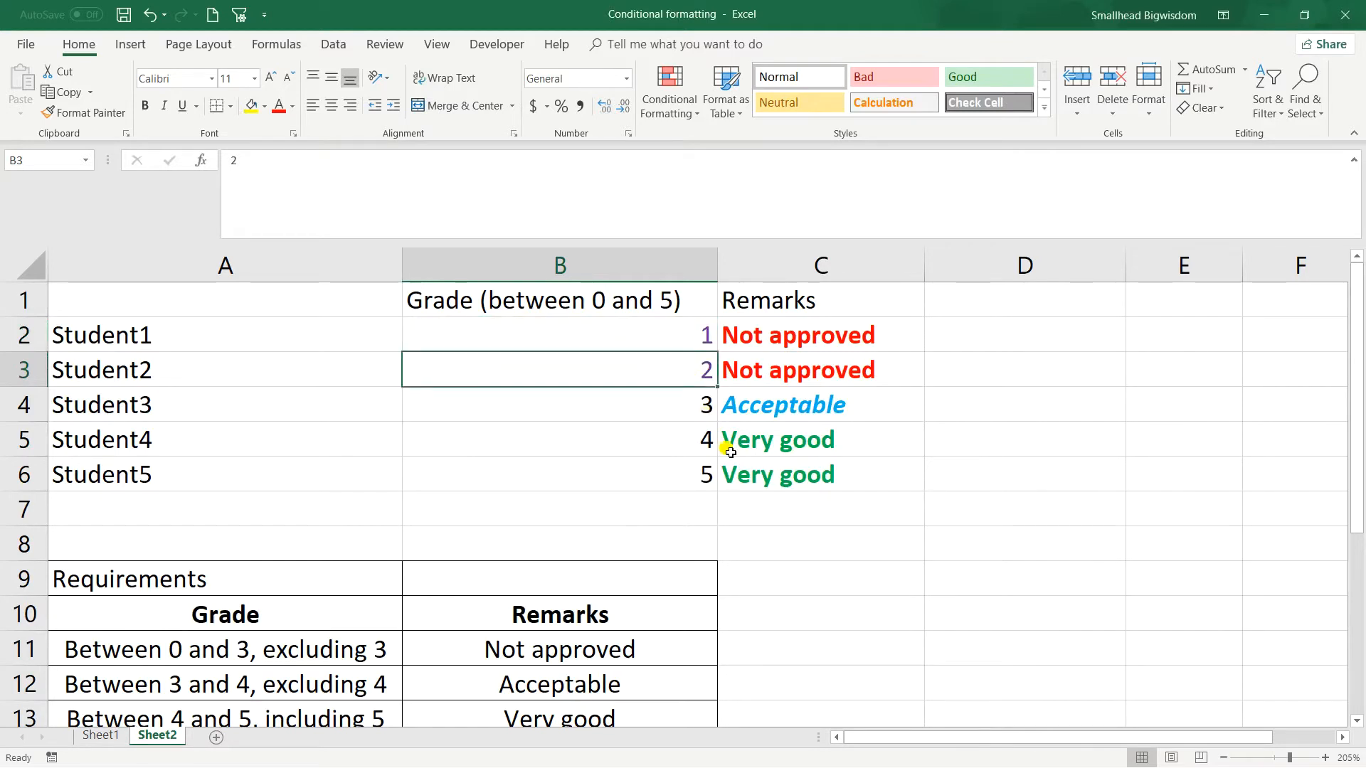
- Start a new conditional formatting rule for B2 that formats only duplicate values
scroll(730, 452, down, 2)
scroll(731, 453, up, 2)
click(677, 329)
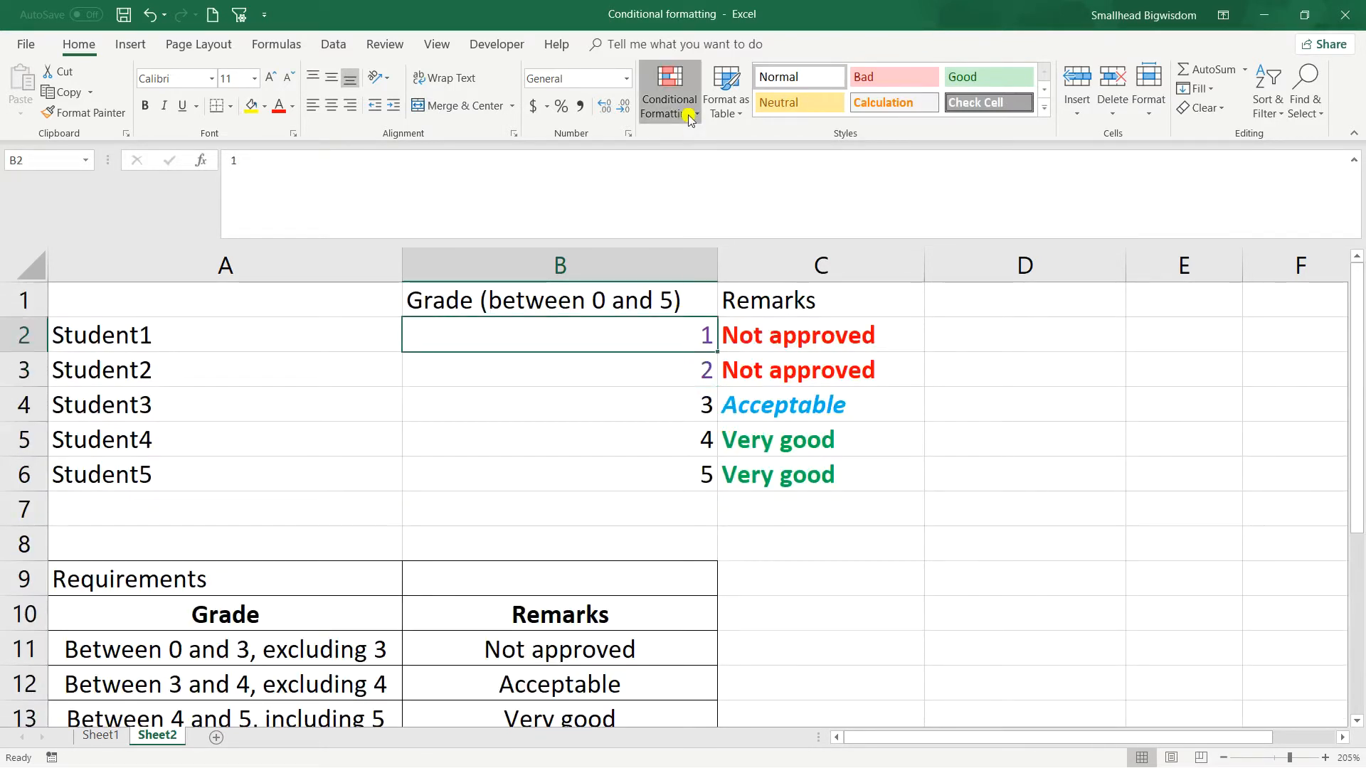
click(668, 96)
click(720, 369)
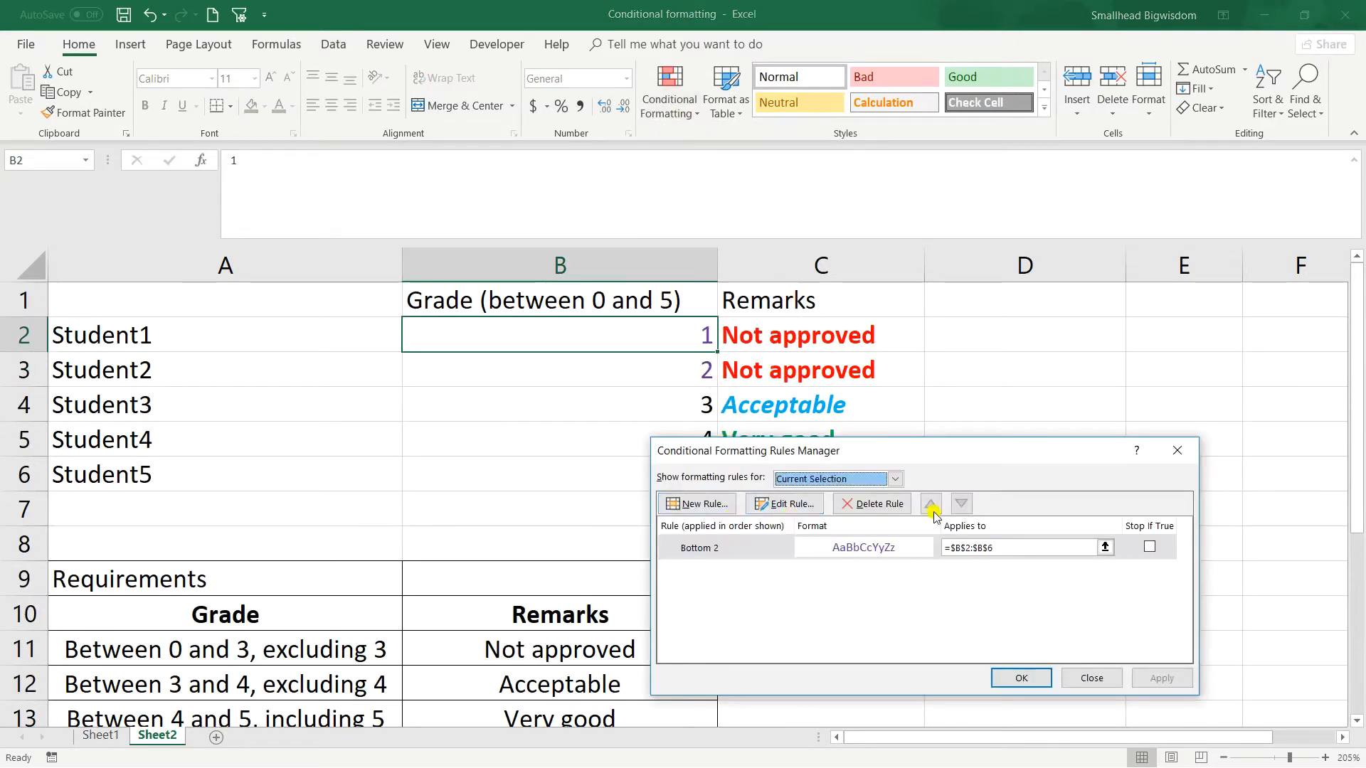
click(704, 506)
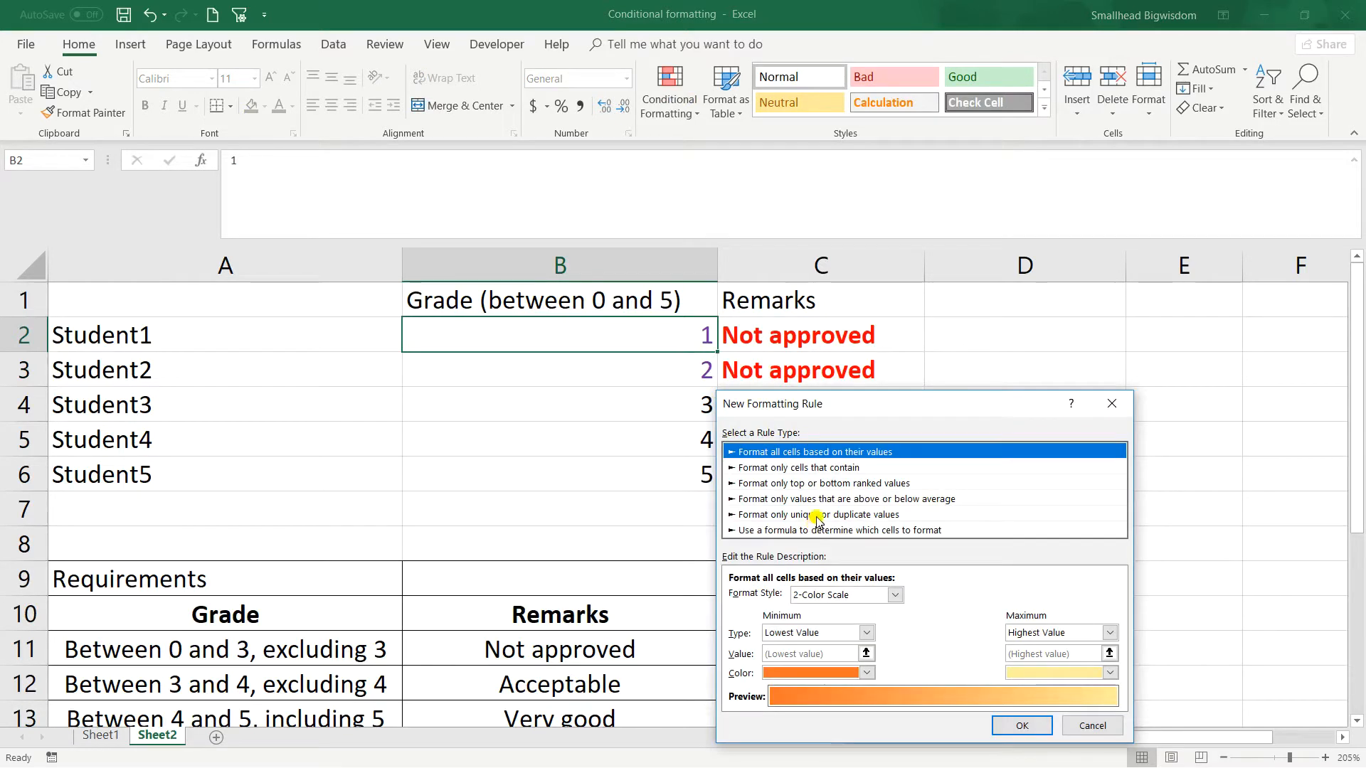
click(818, 516)
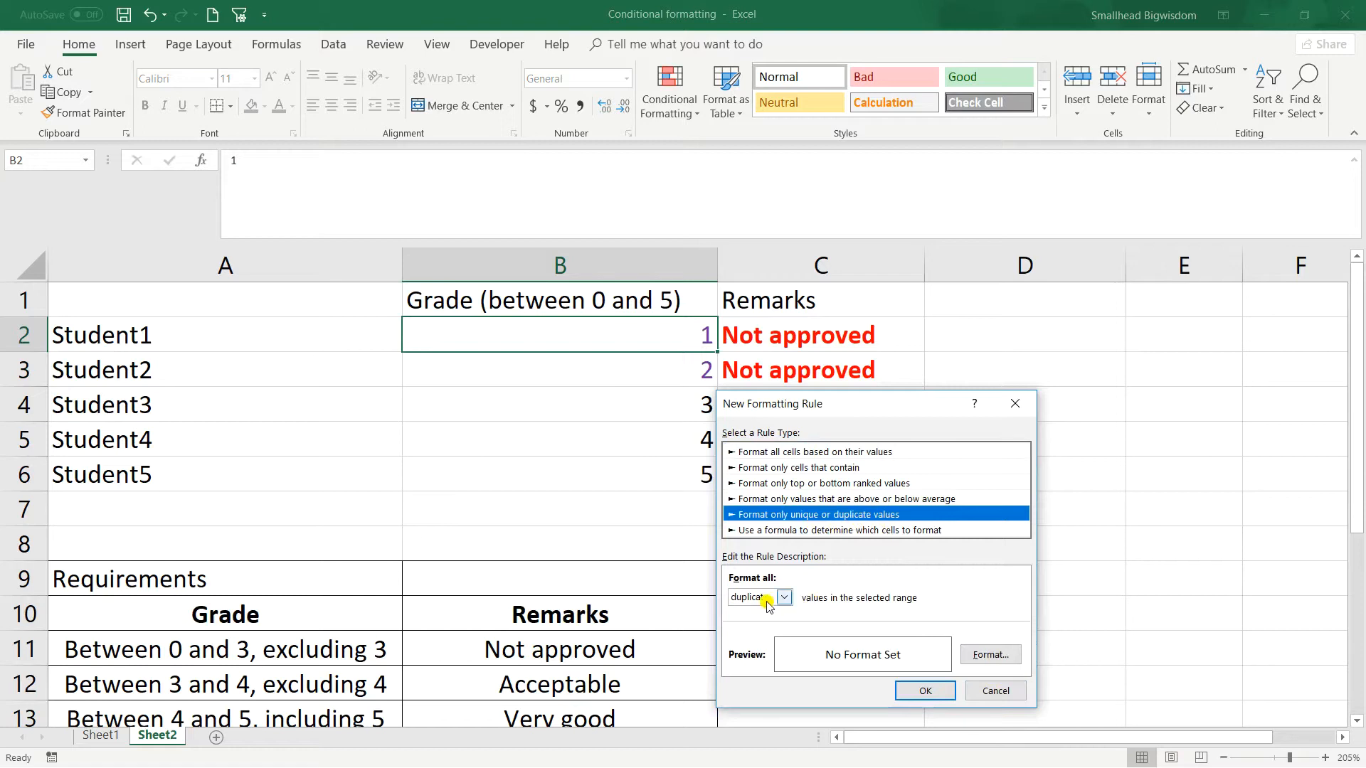
- Give the duplicate values rule a strikethrough, yellow, bold italic font and apply it to B2
click(990, 655)
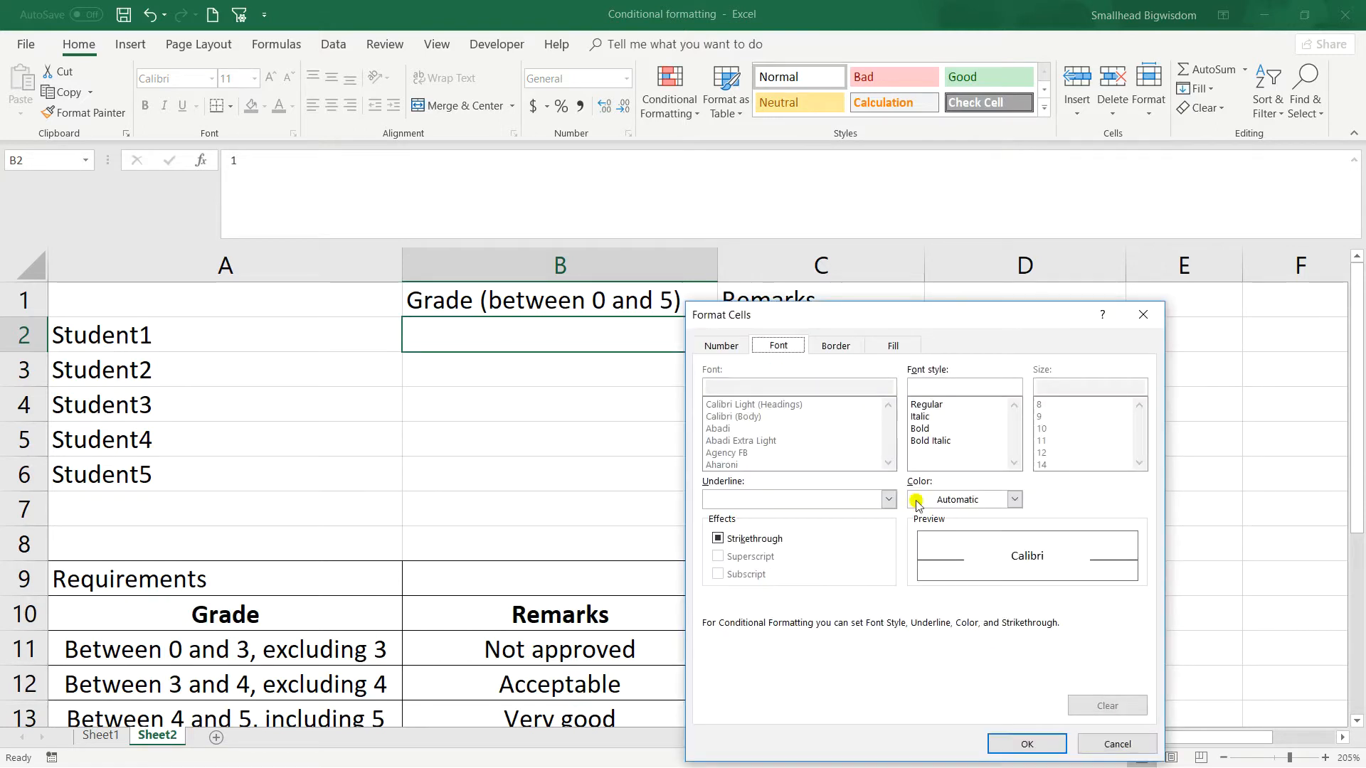
click(754, 538)
click(754, 539)
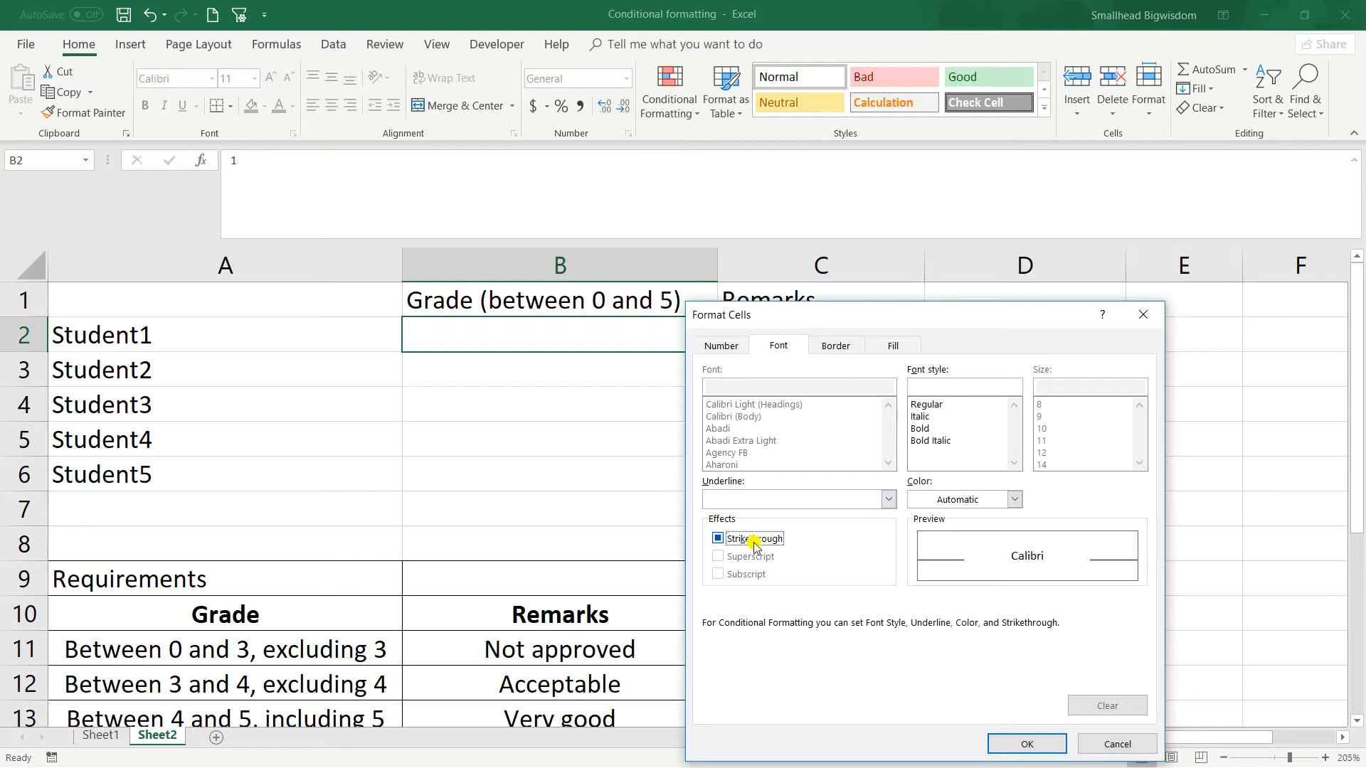
click(962, 500)
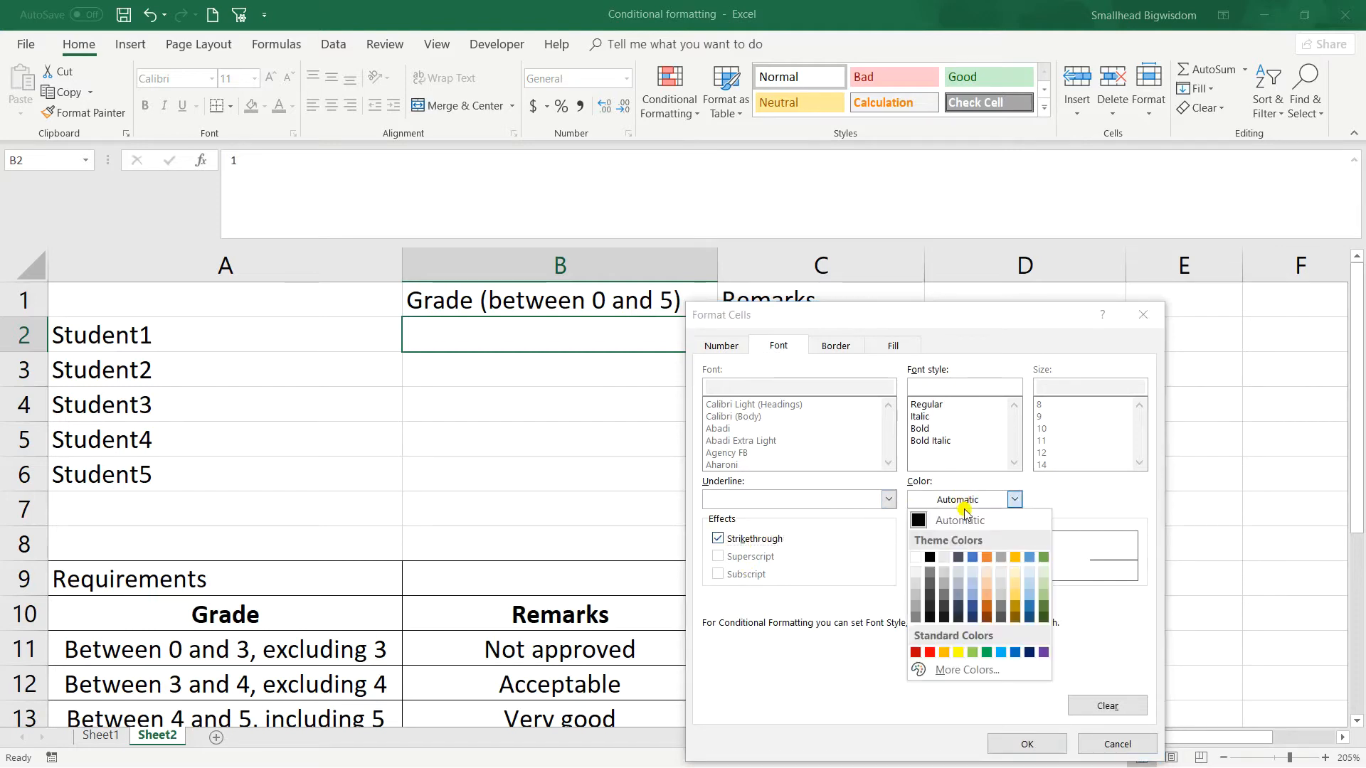
click(971, 652)
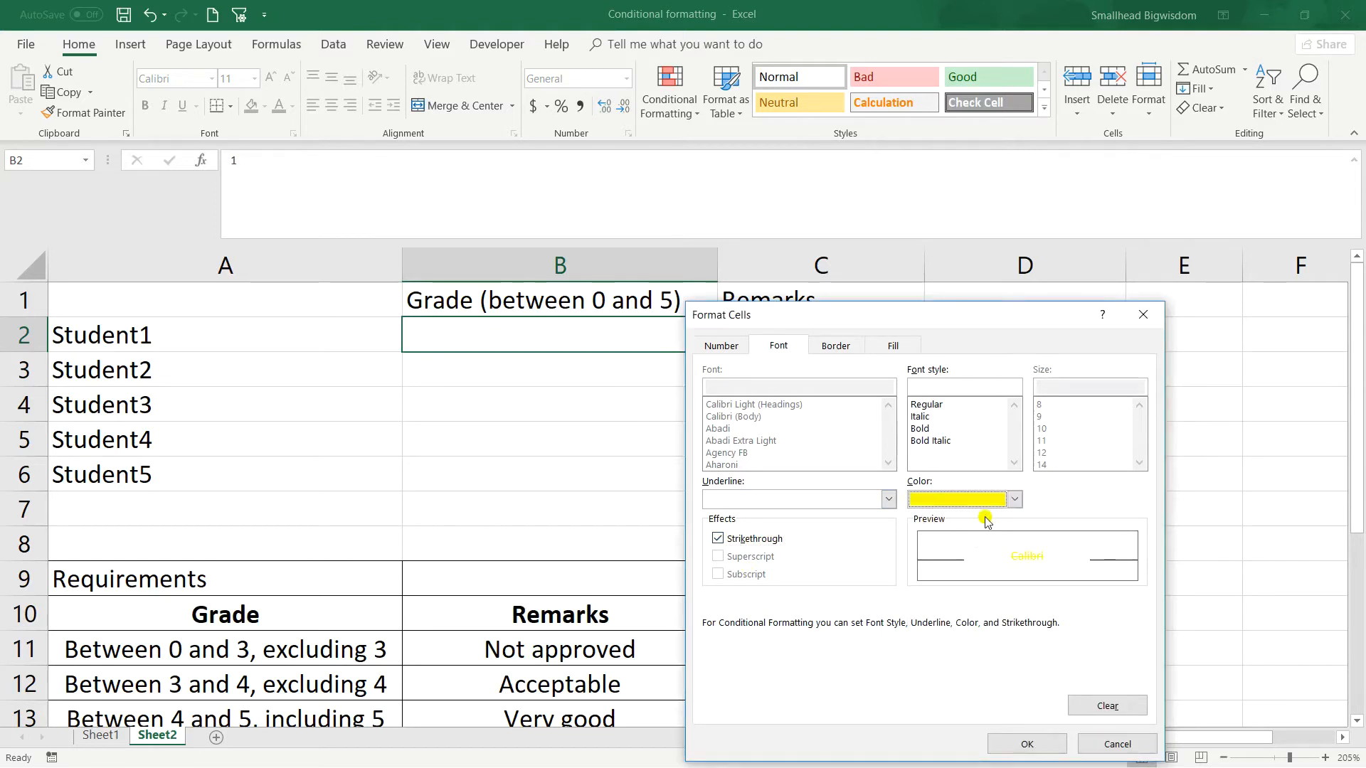
click(931, 440)
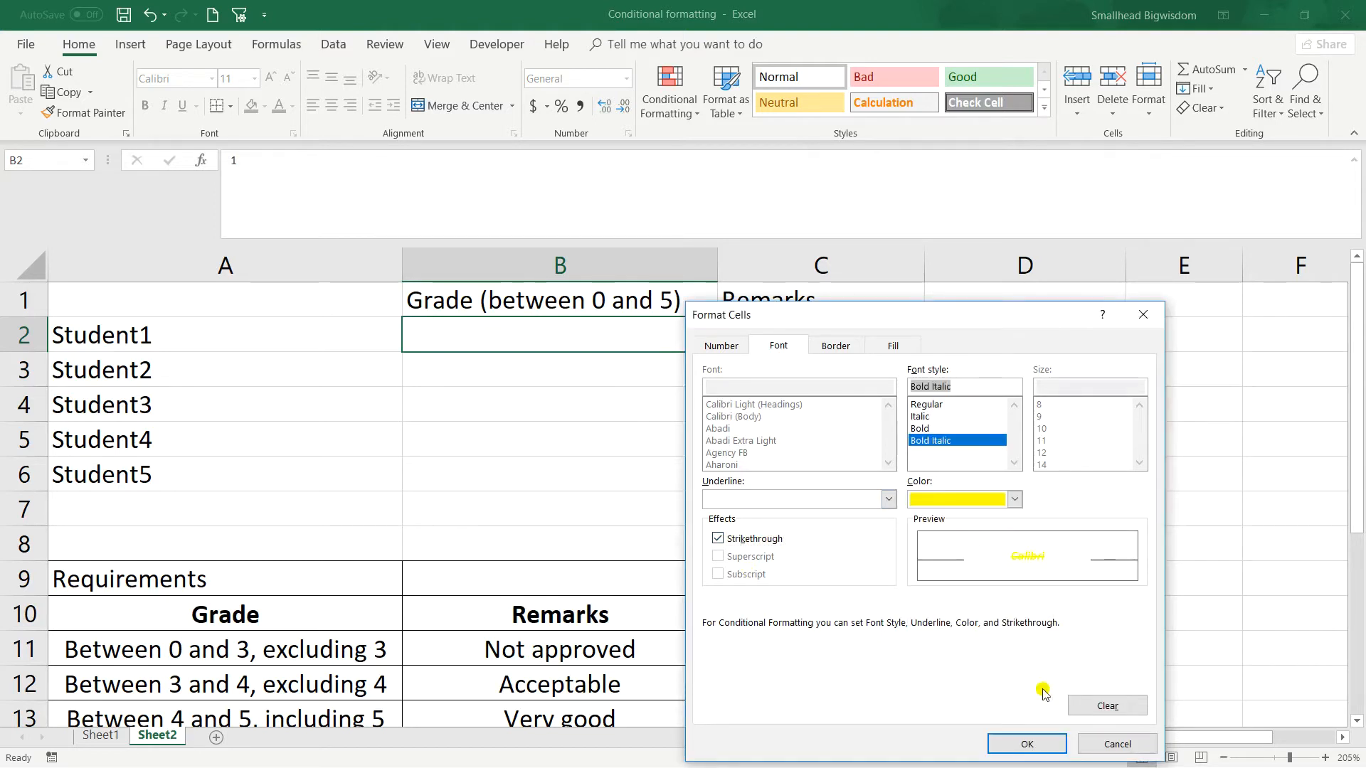
click(1028, 742)
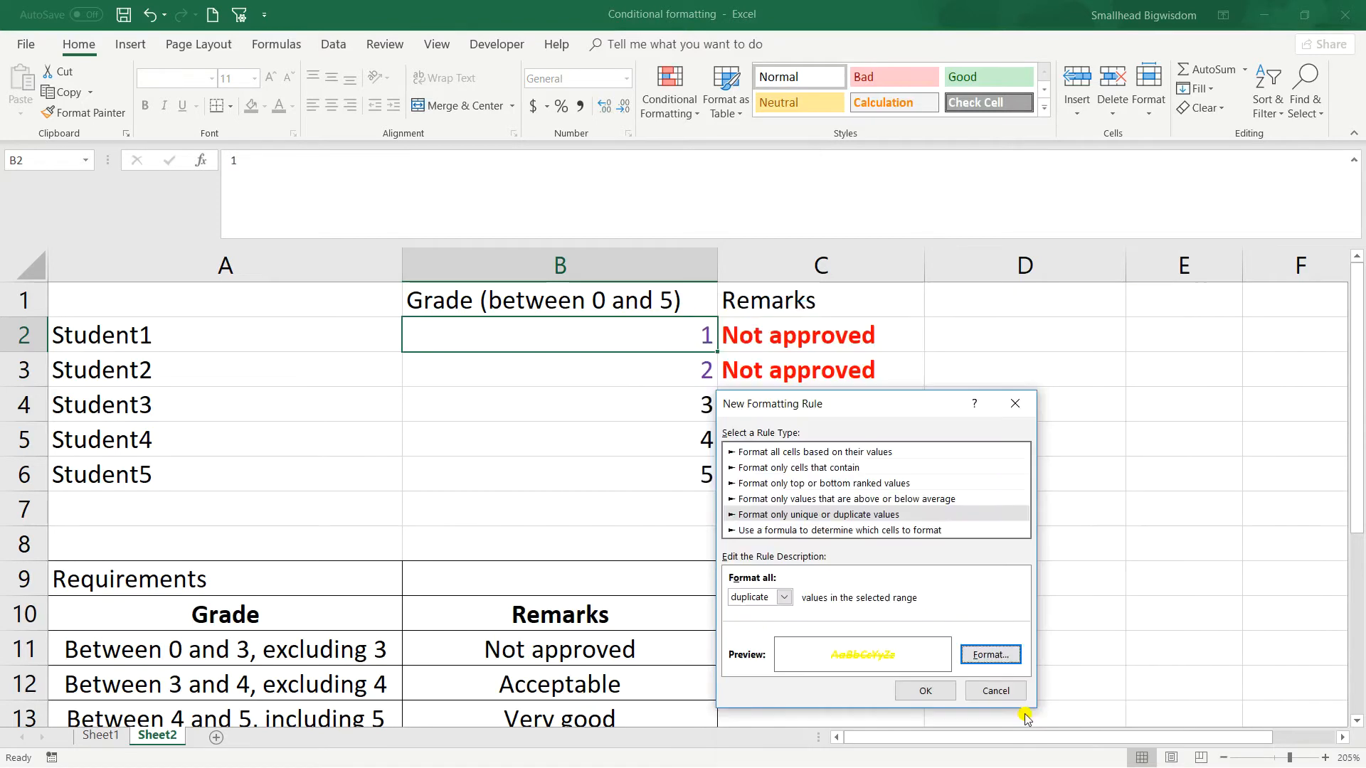
click(921, 692)
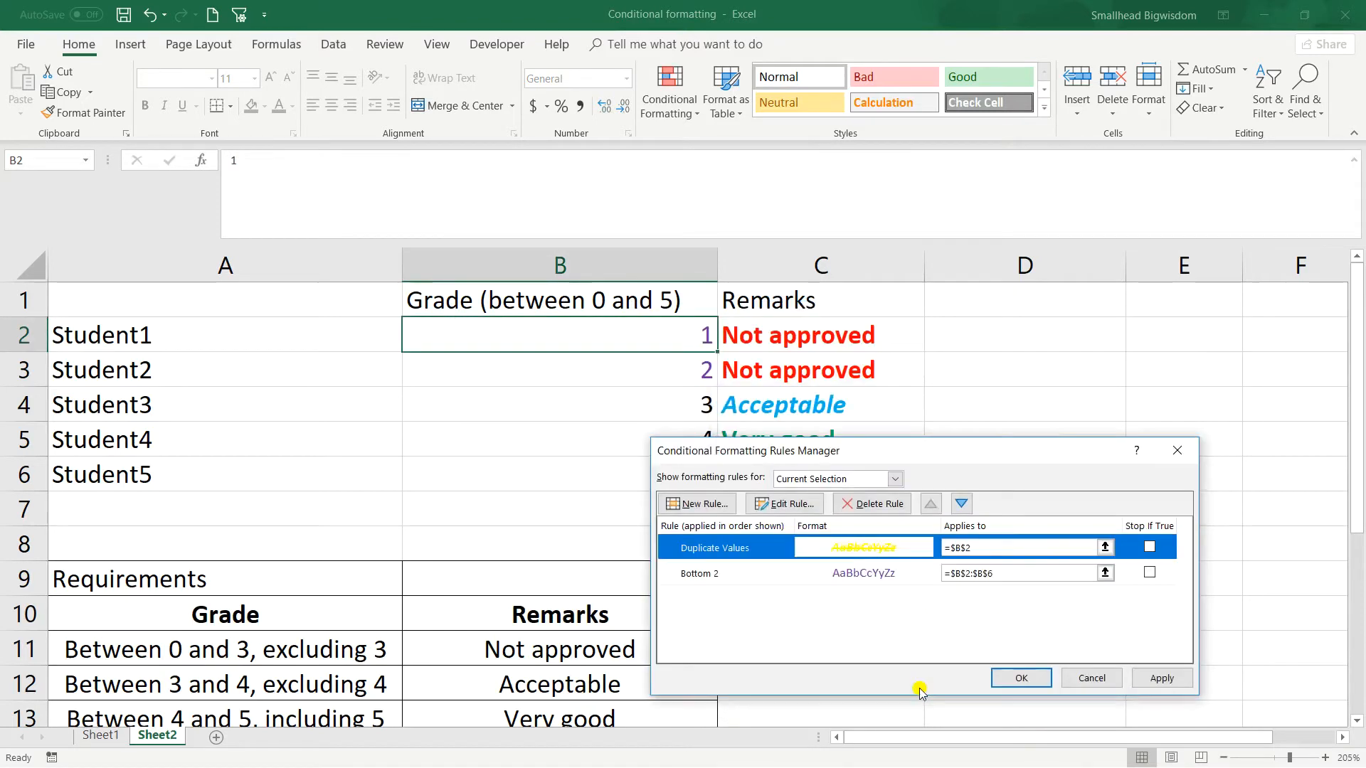
click(1161, 678)
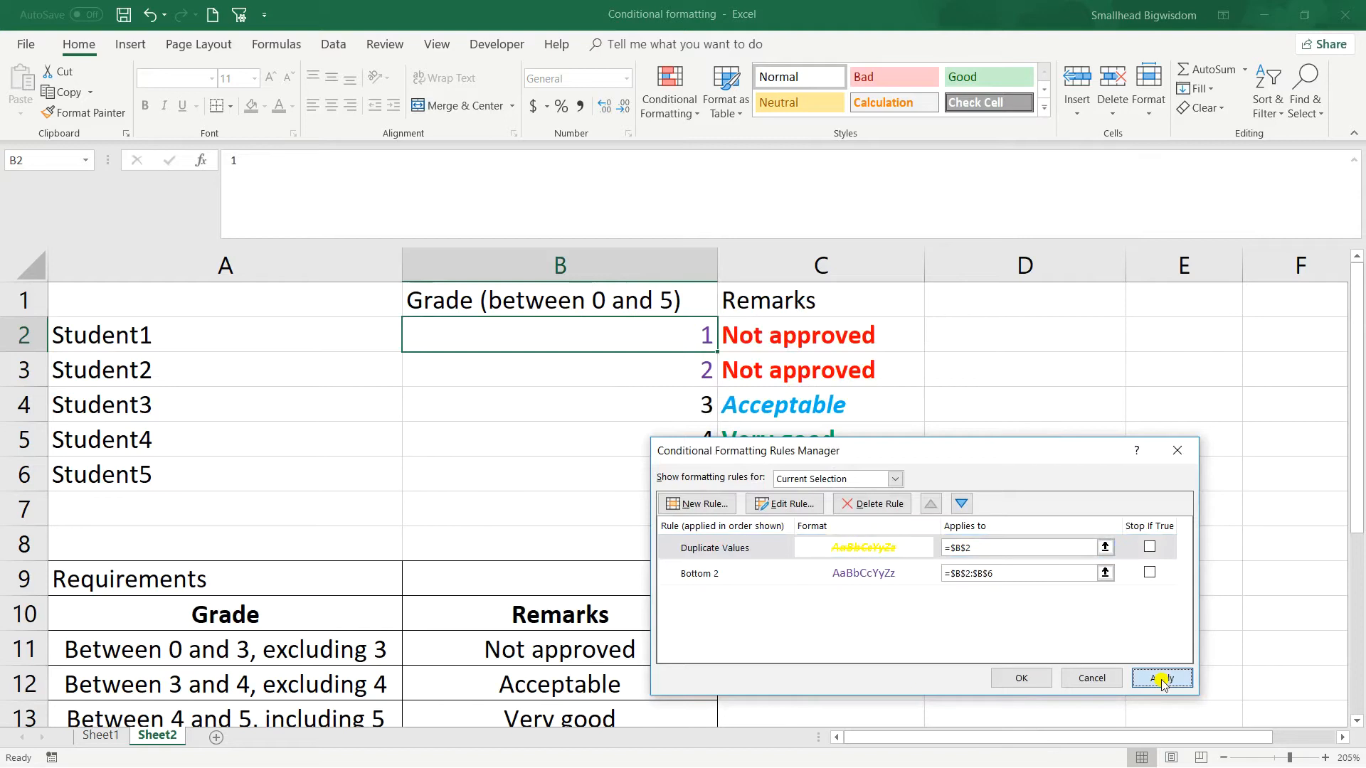
click(1021, 678)
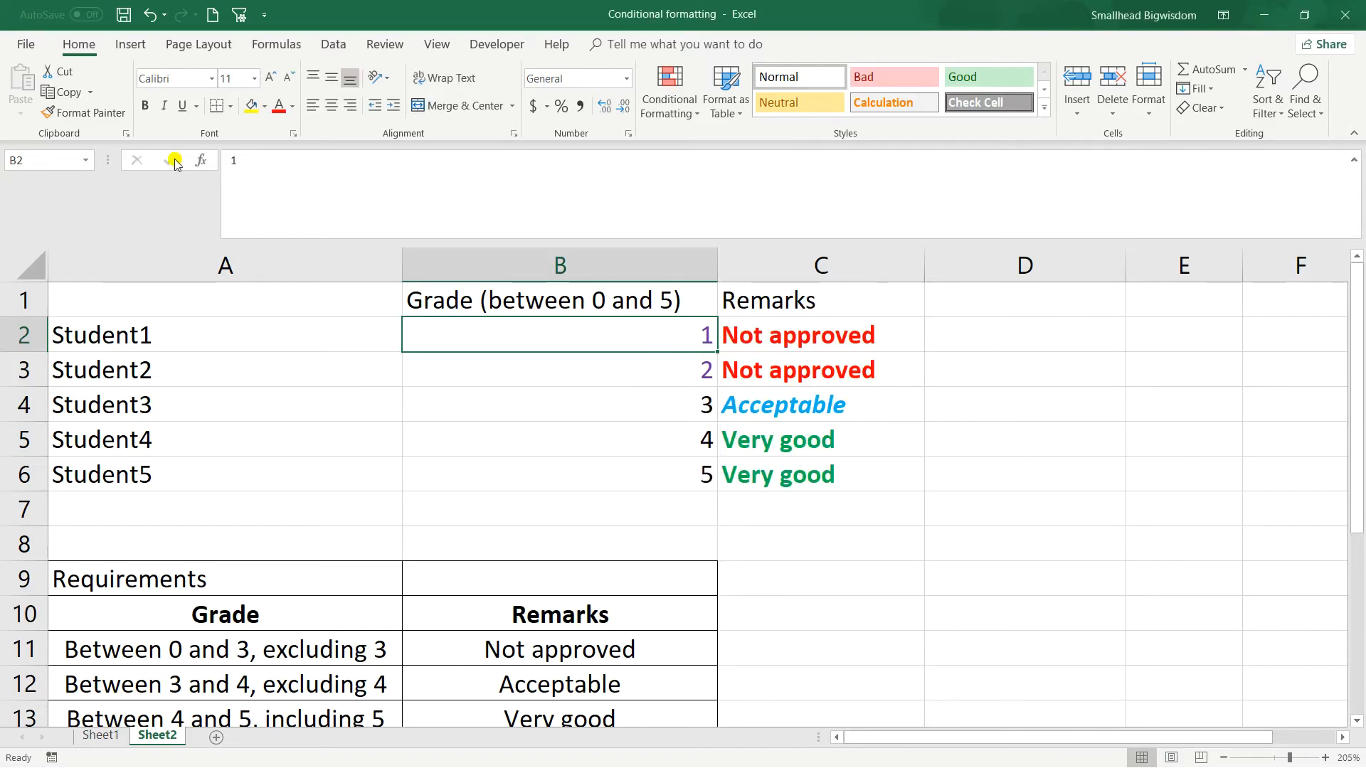
- Copy B2's formatting onto the student names in A2:A6 with the Format Painter
click(89, 113)
drag(149, 325, 170, 470)
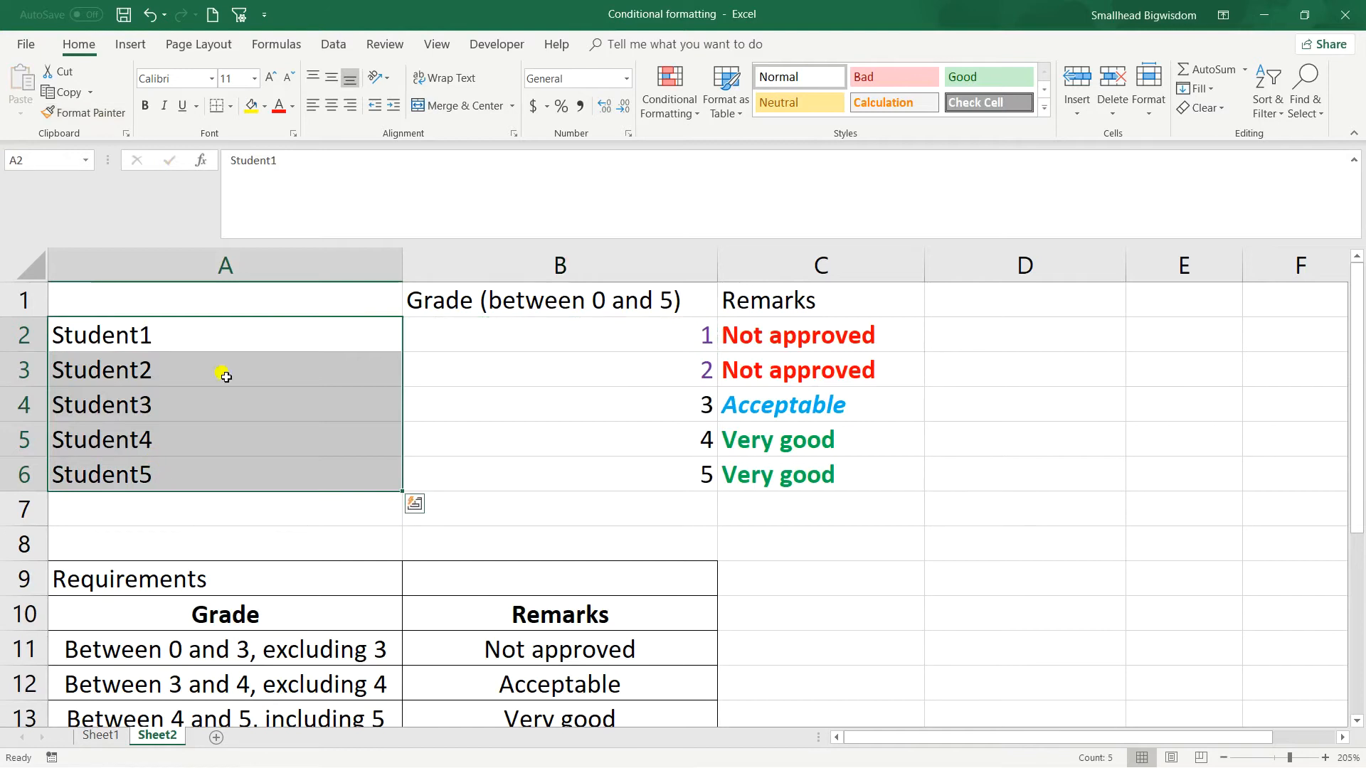
- Try to duplicate Student1 by filling A2 down to A3
click(176, 341)
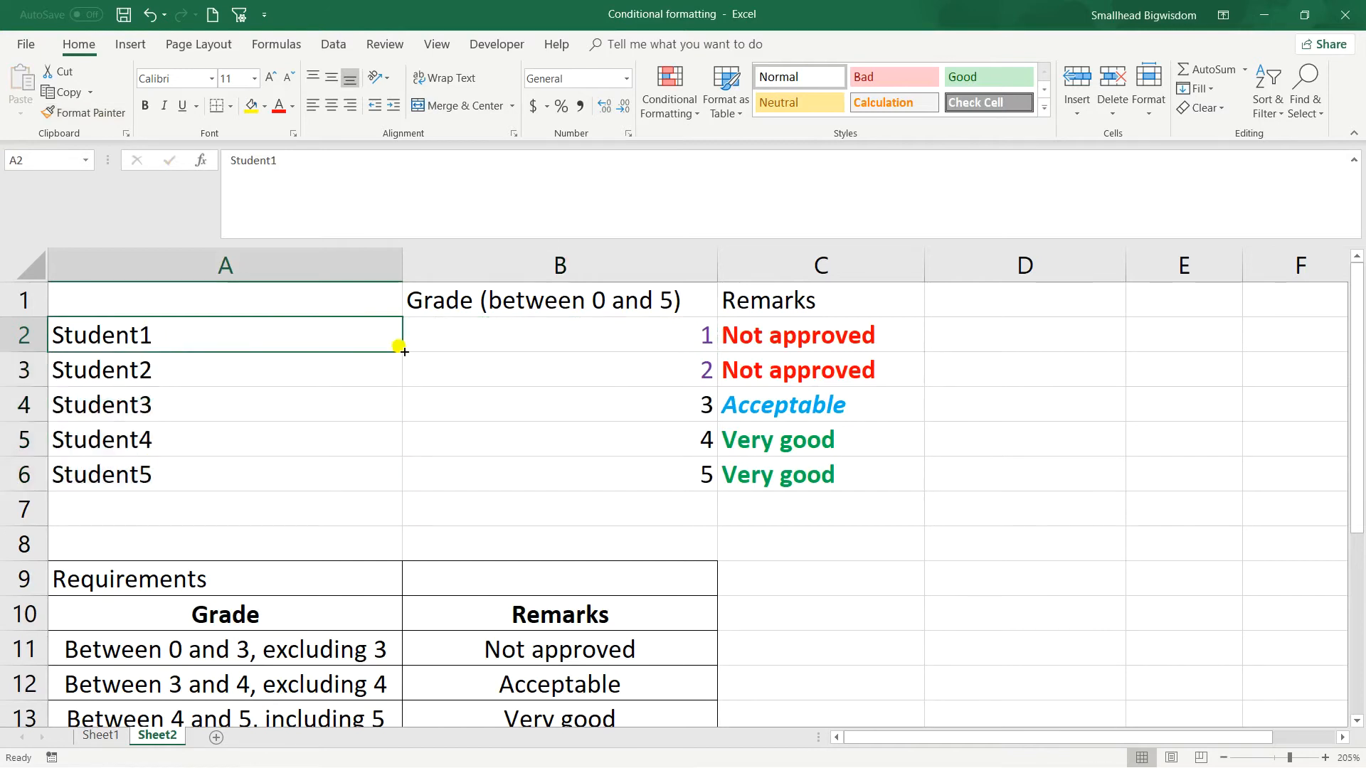
drag(401, 351, 394, 376)
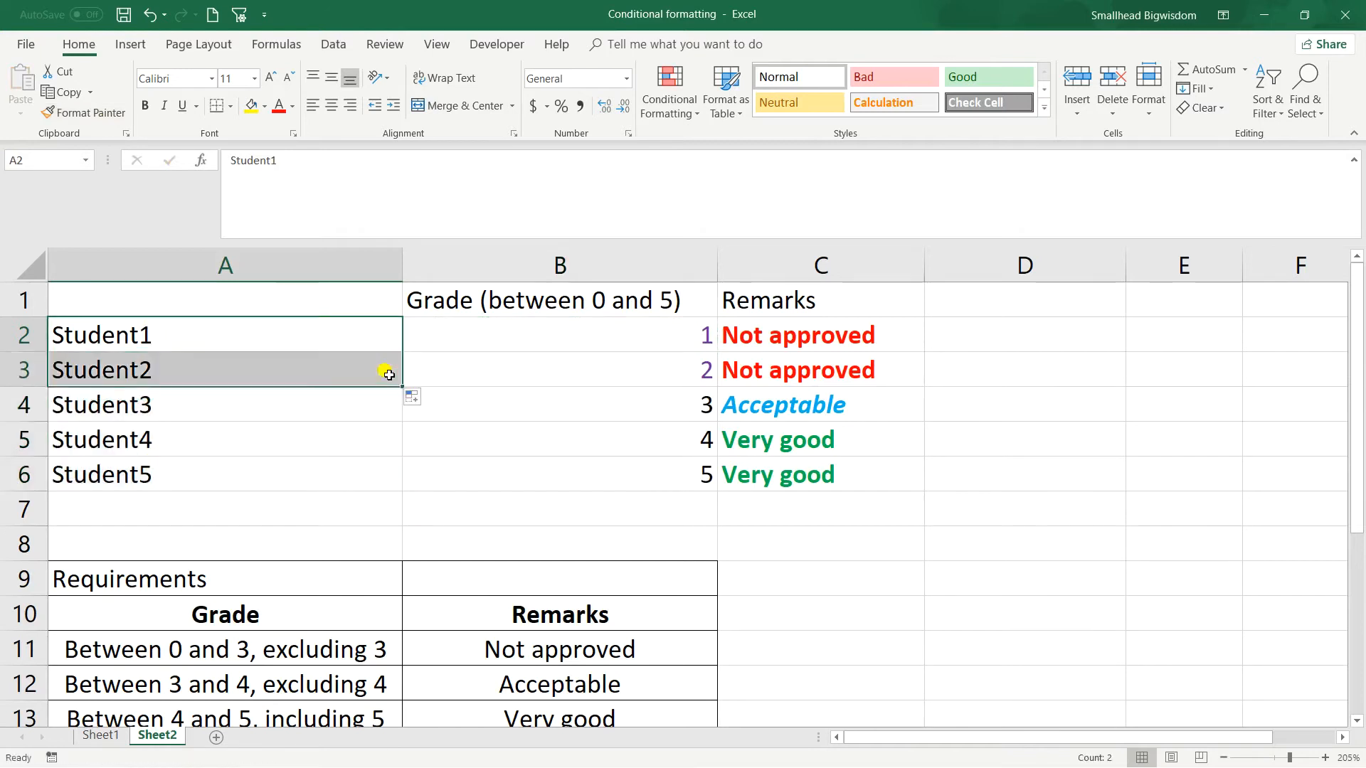
click(317, 399)
- Copy Student1 from A2 into A3 to create a duplicate name
click(264, 337)
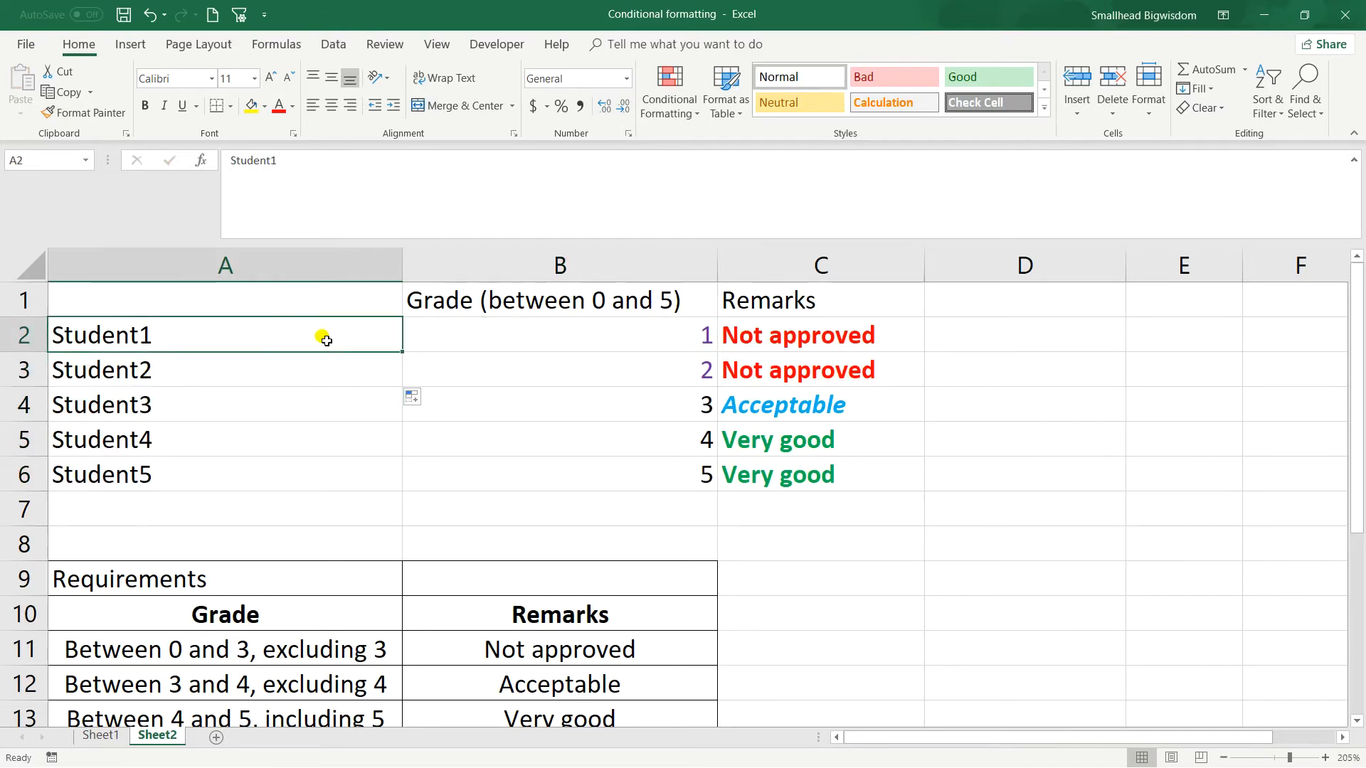
key(ctrl+c)
click(271, 375)
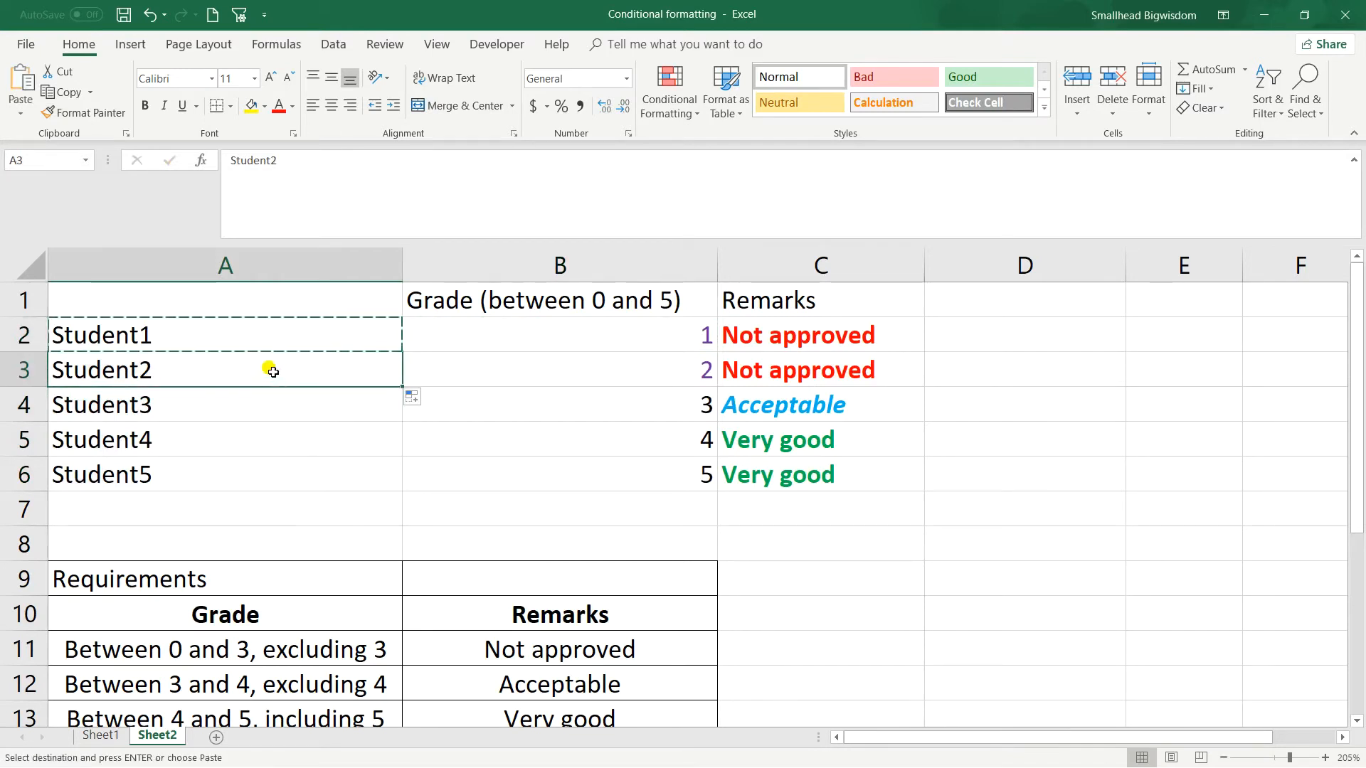
key(Return)
click(261, 427)
- Start a new conditional formatting rule for A2 that formats only unique values
click(177, 333)
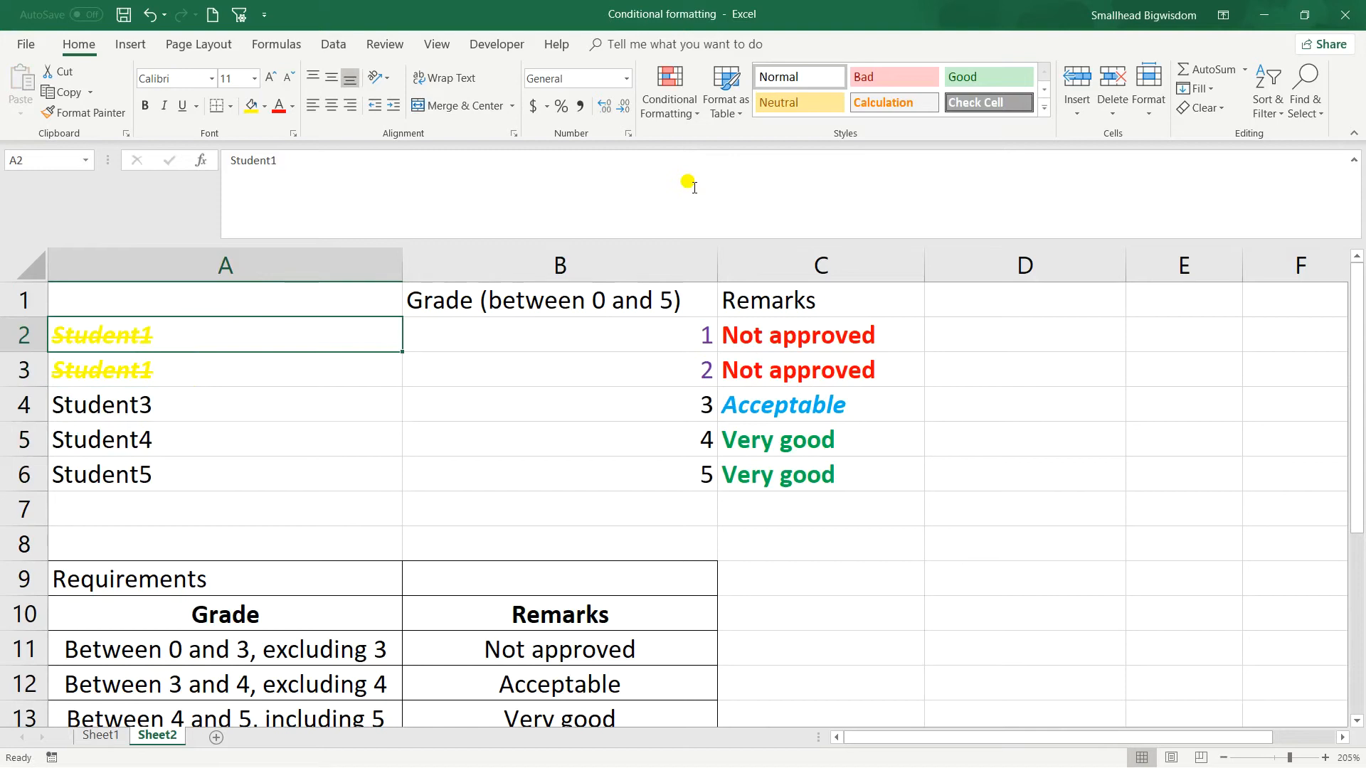
click(694, 118)
click(706, 376)
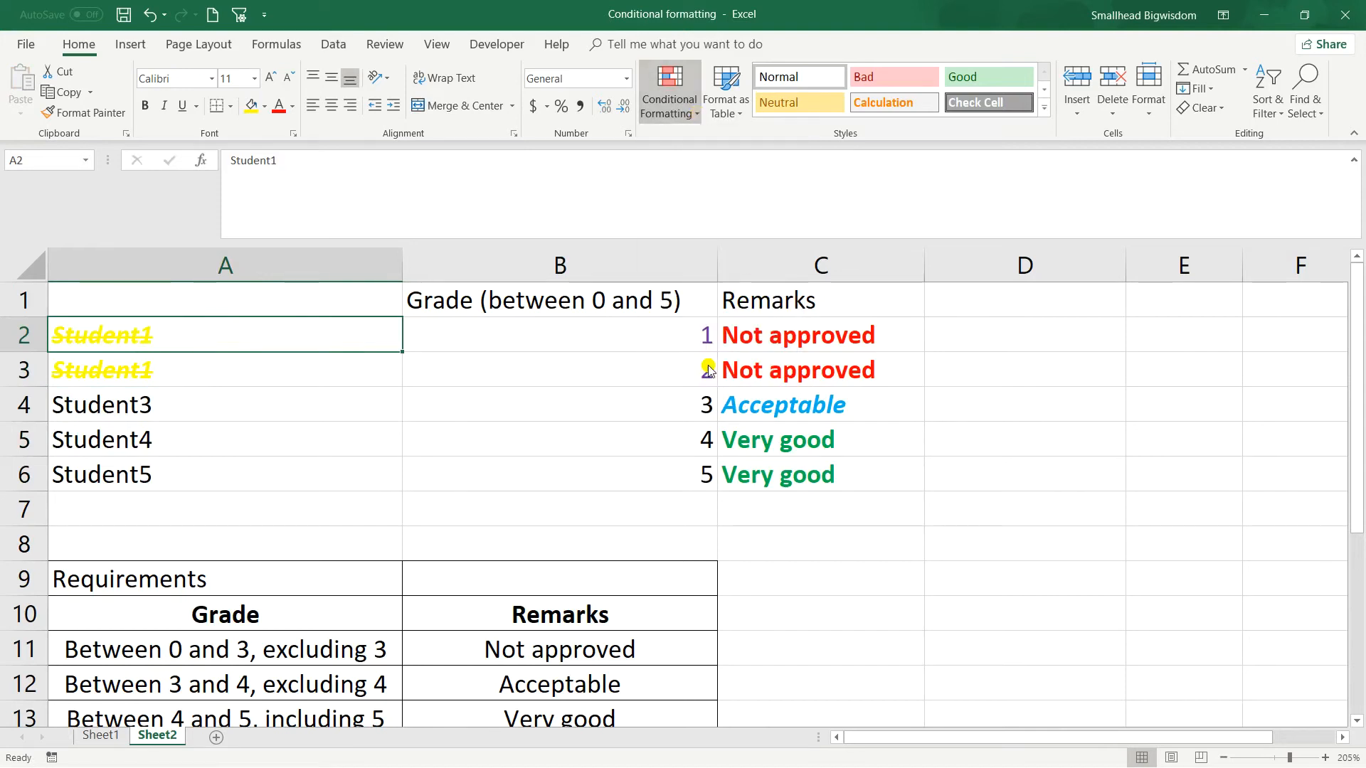
click(701, 503)
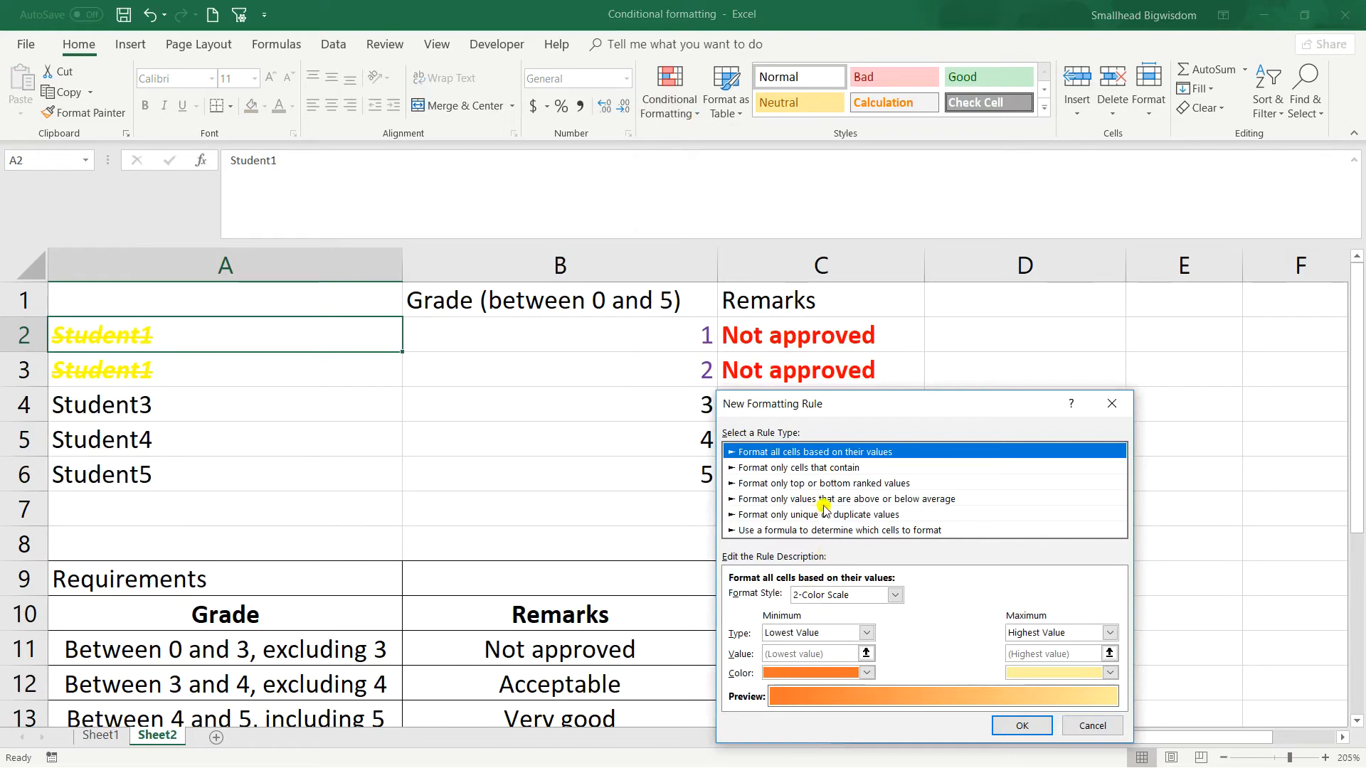
click(824, 515)
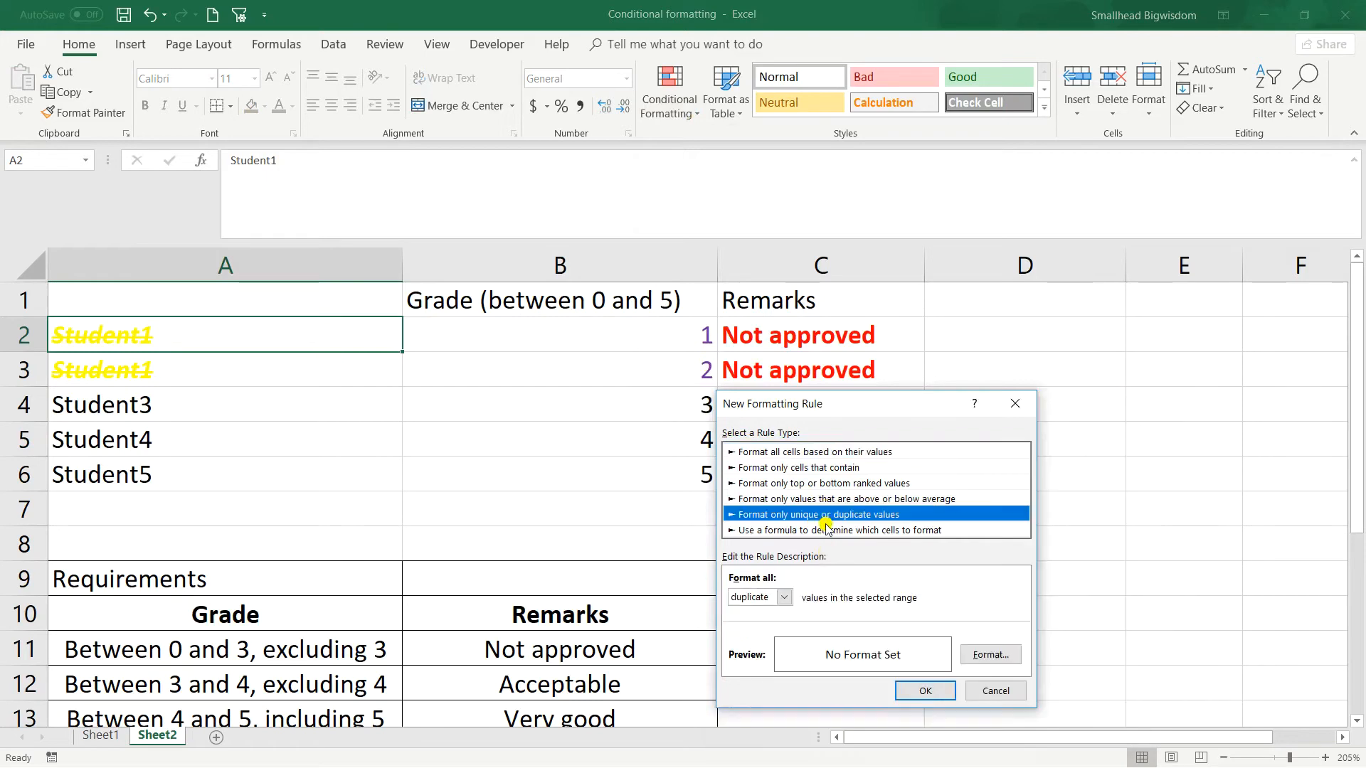
click(784, 597)
click(767, 616)
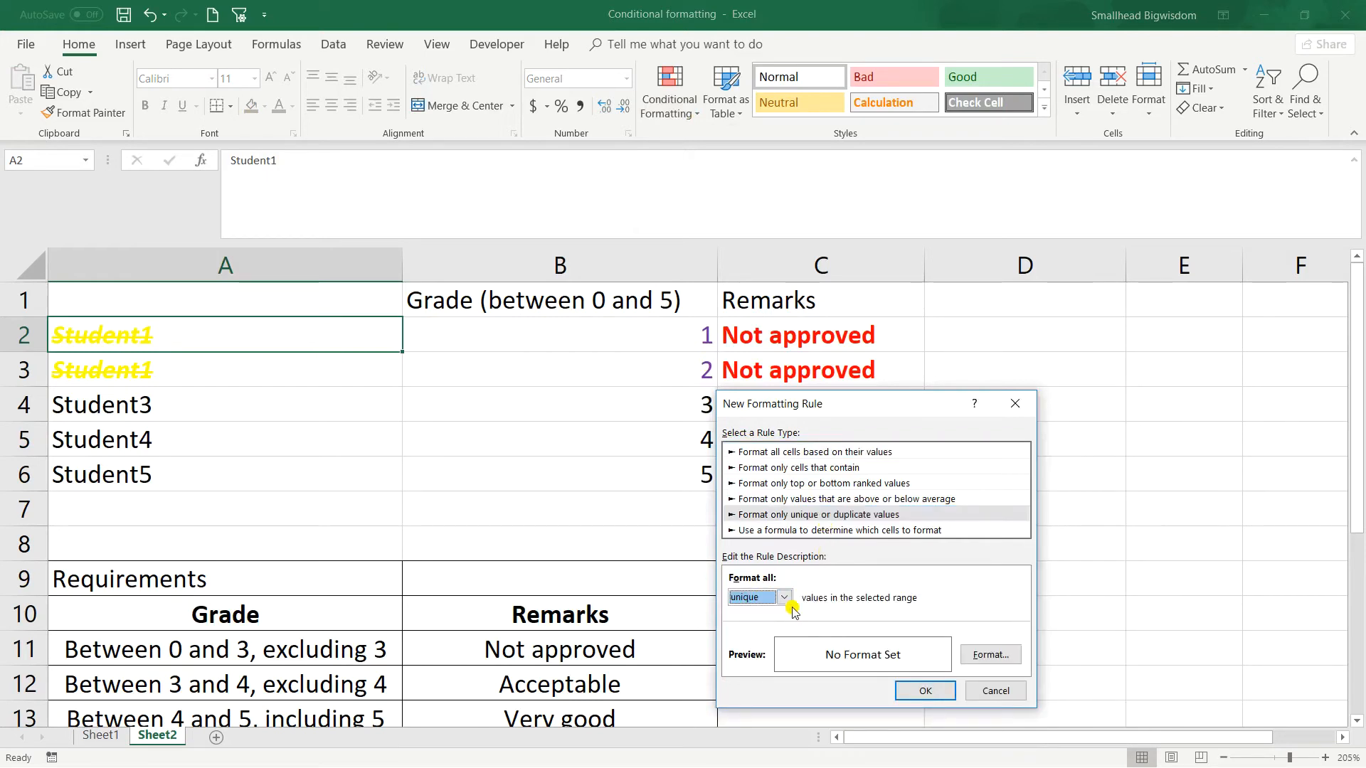
- Give the unique values rule a red font and apply it to A2
click(994, 654)
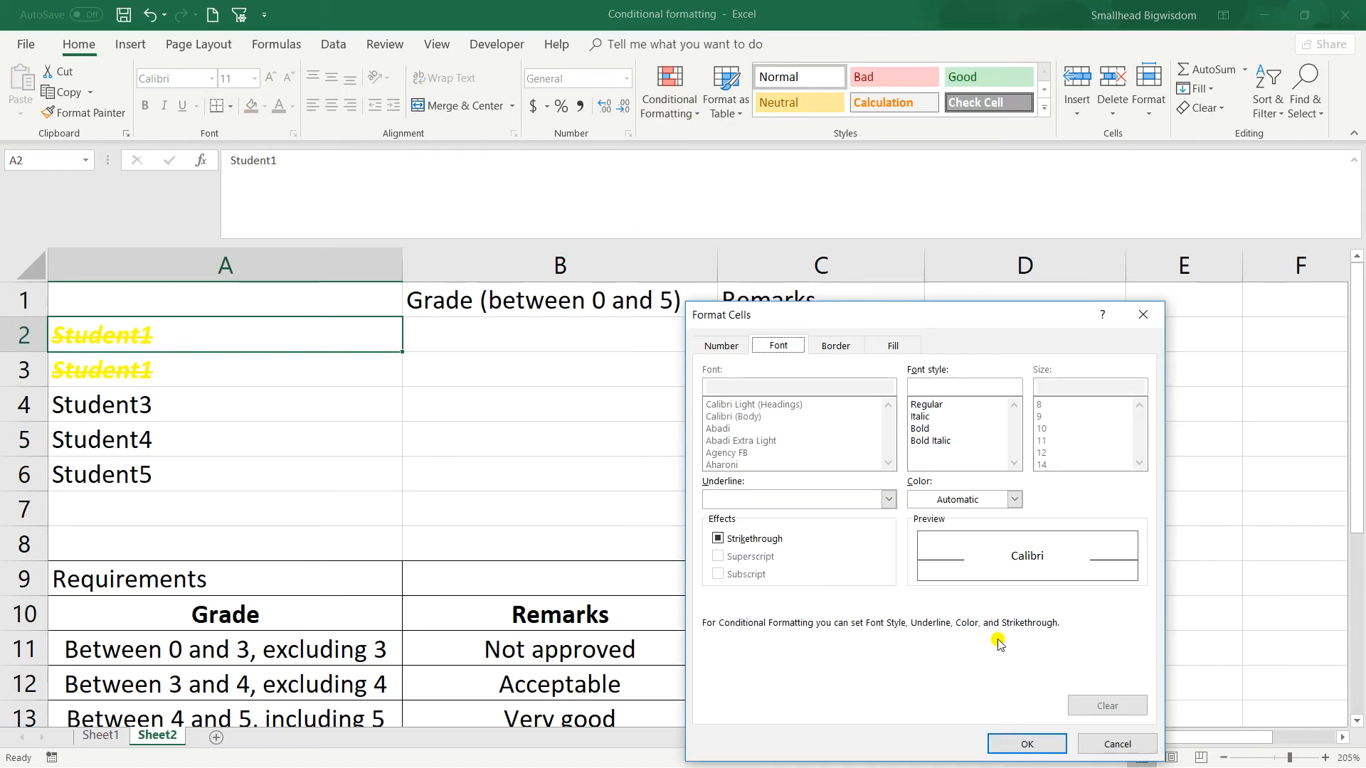
click(961, 504)
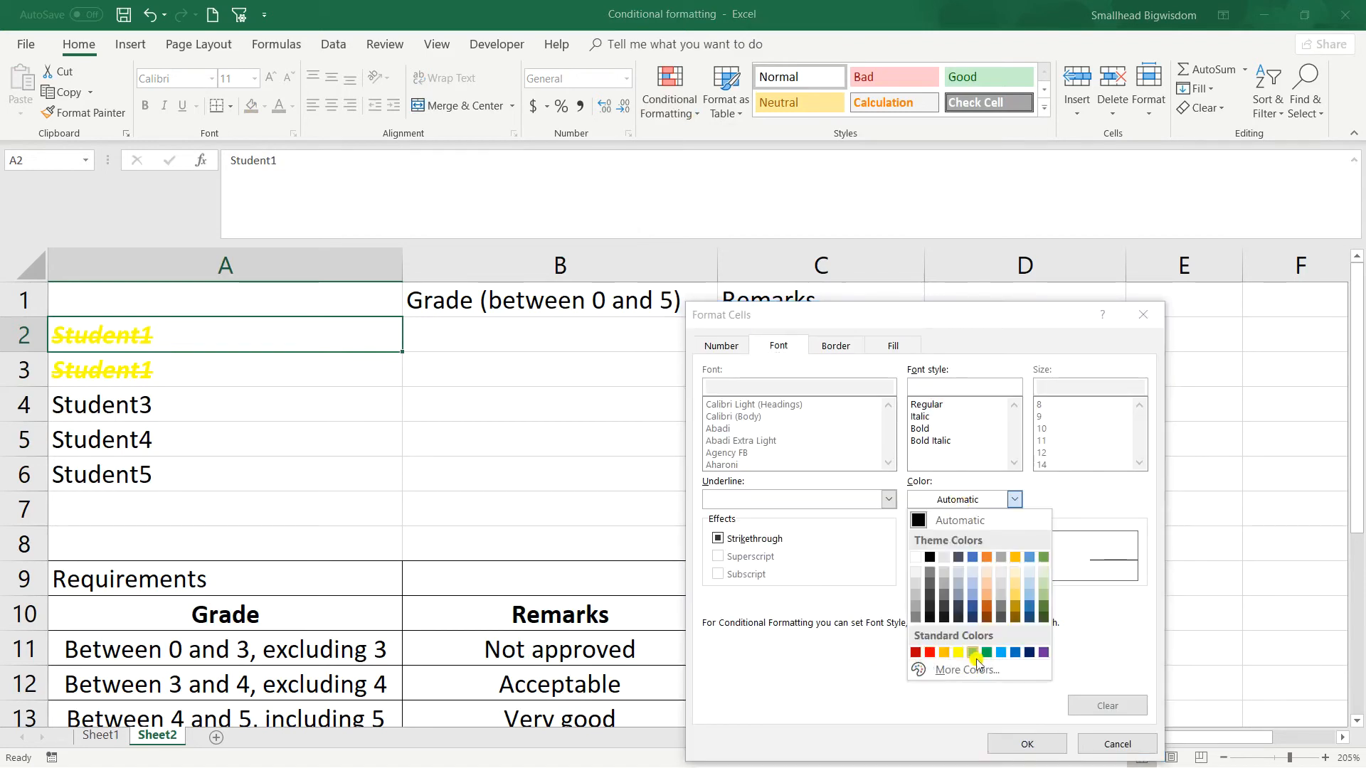
click(930, 652)
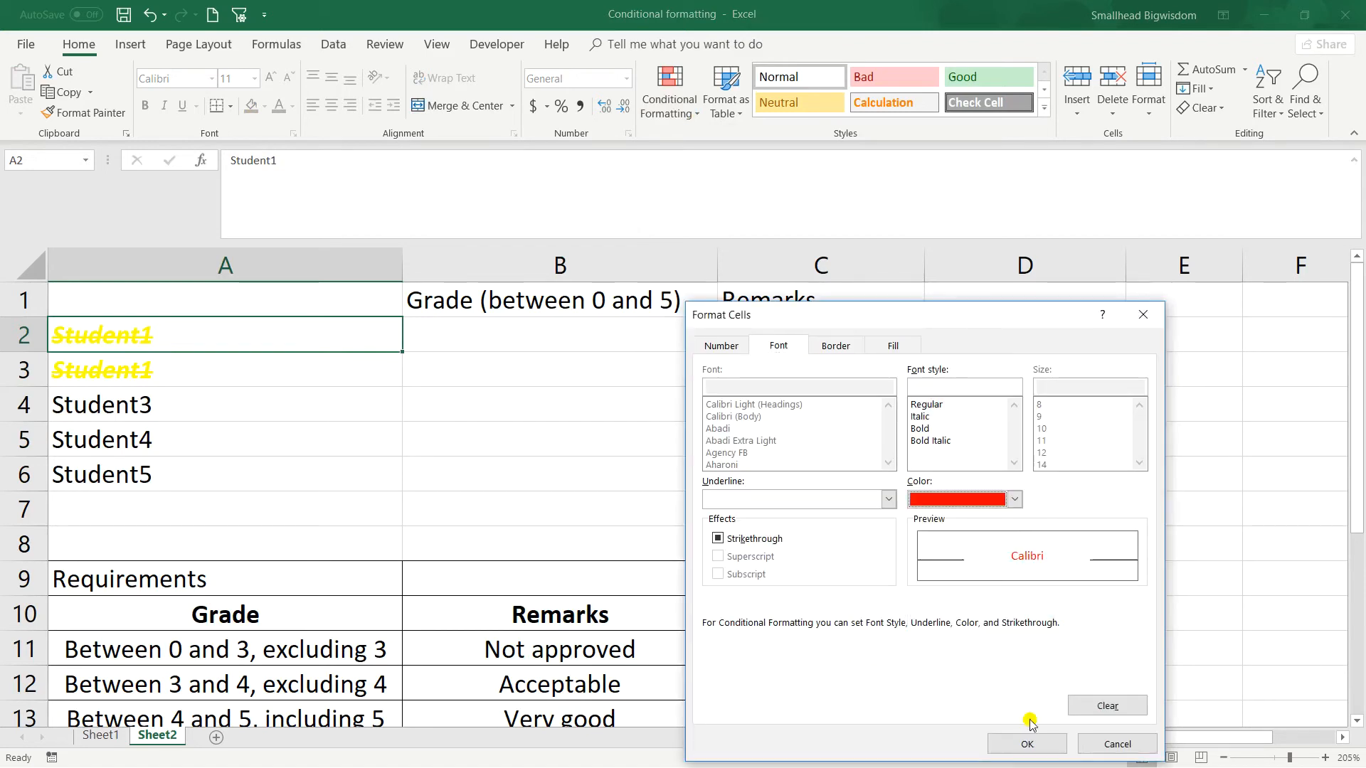
click(1030, 742)
click(929, 695)
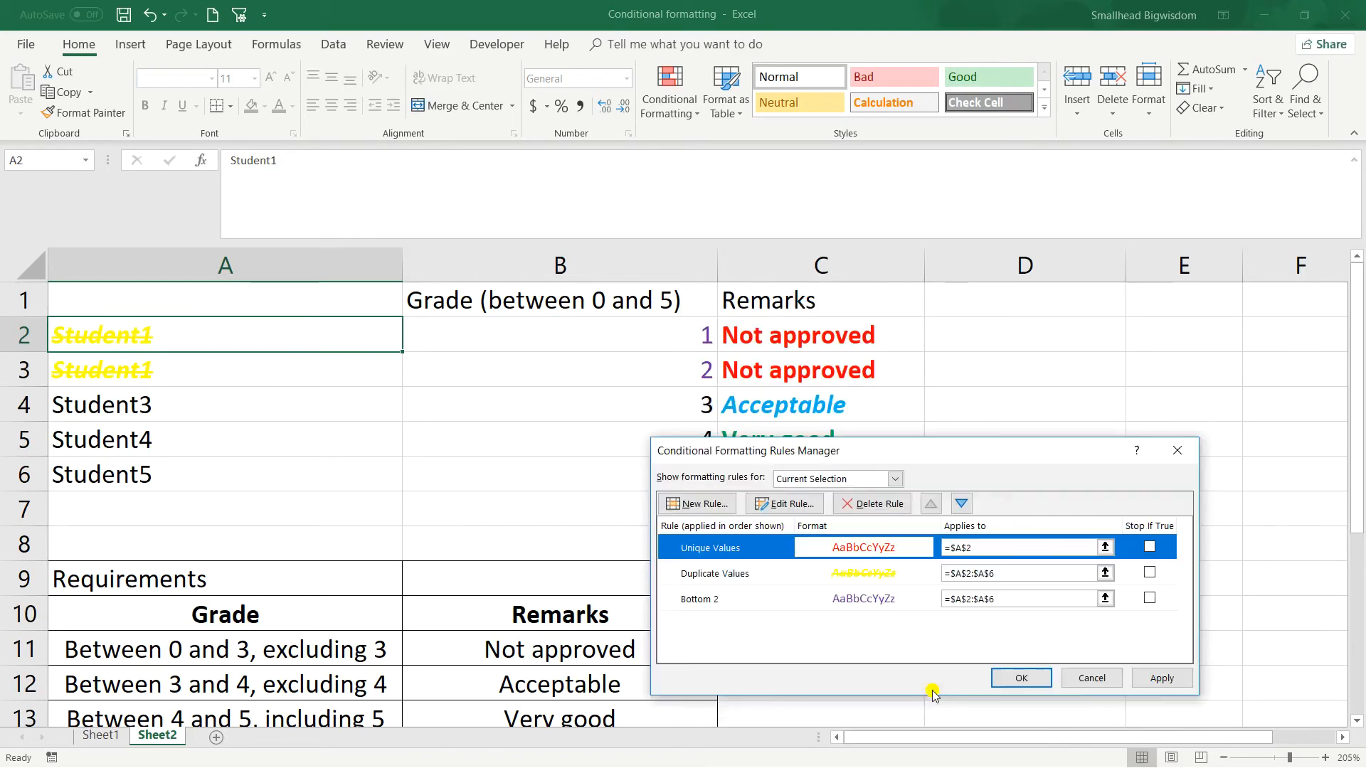
click(1143, 678)
click(1030, 679)
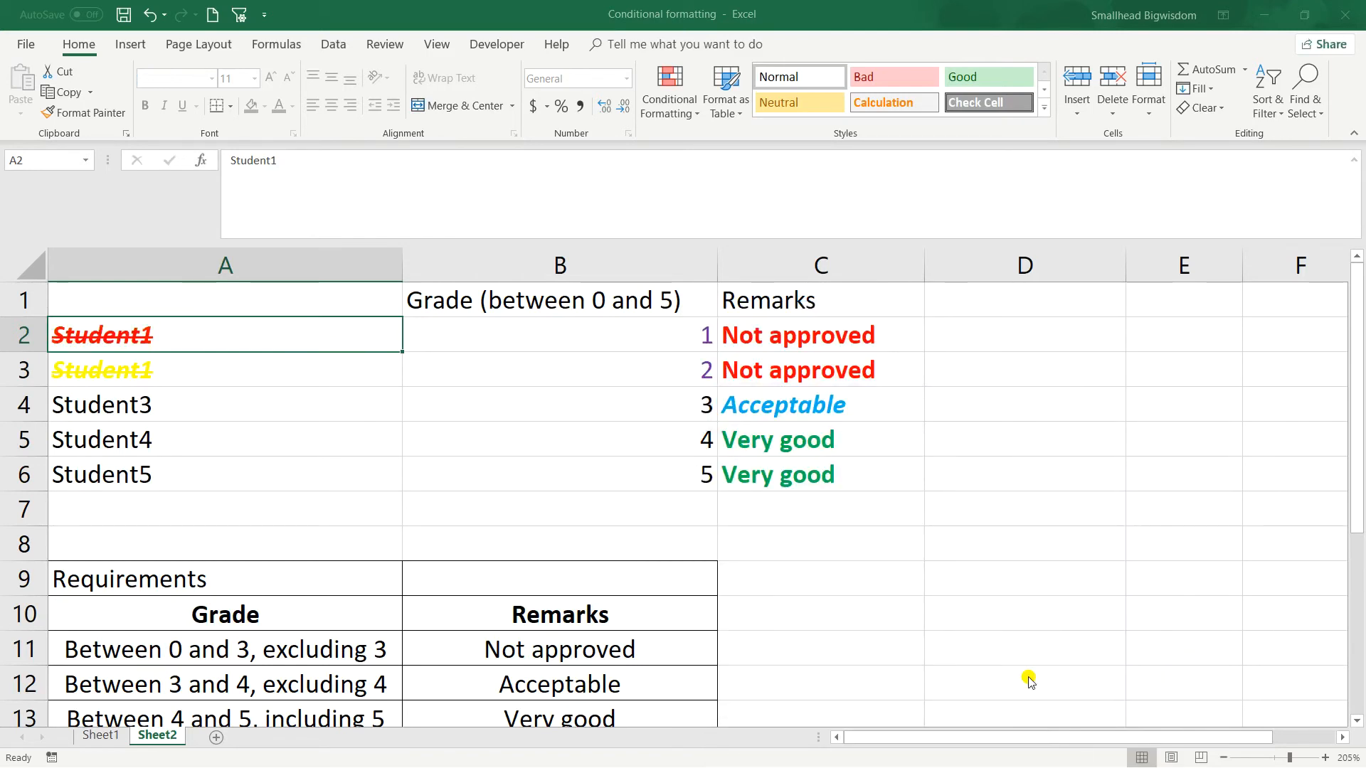
- Copy A2's formatting onto the student names in A2:A6 with the Format Painter
click(106, 113)
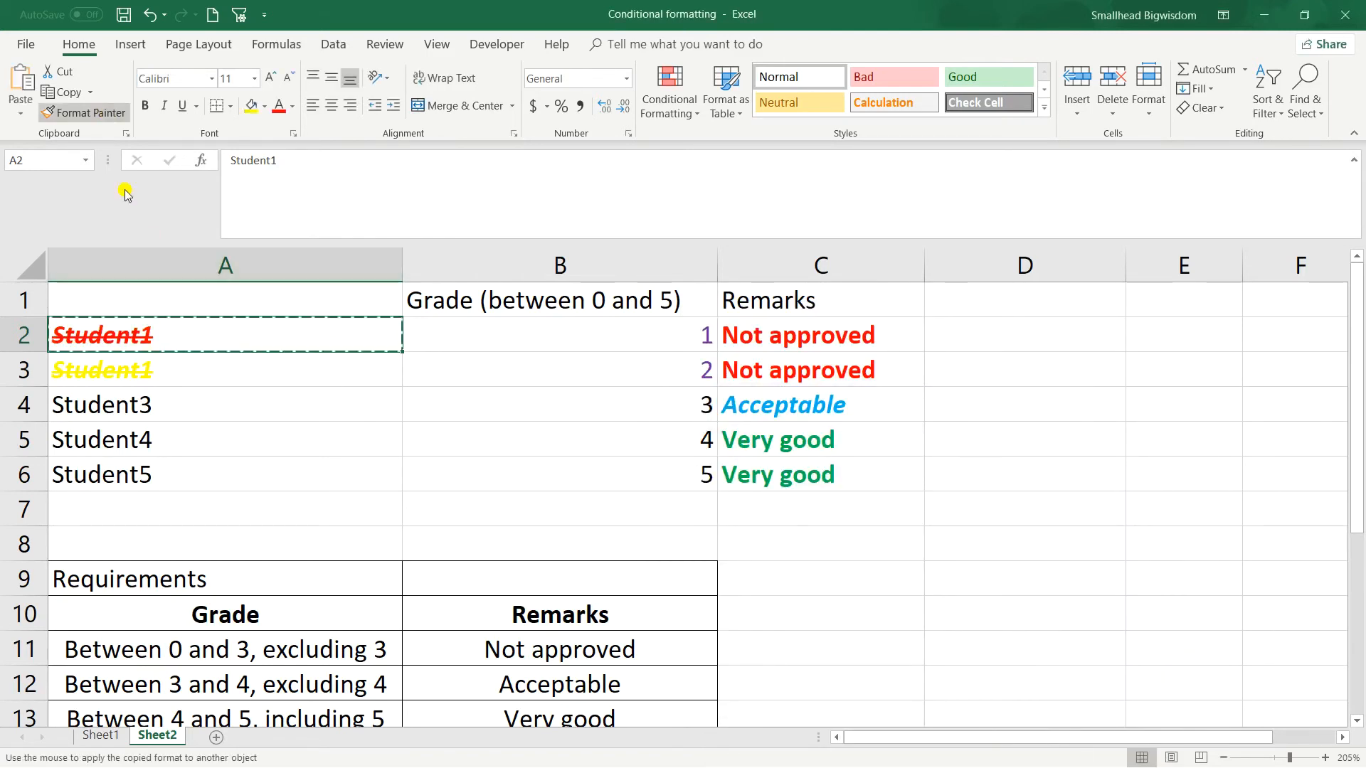
mouse_move(143, 320)
mouse_down()
mouse_move(171, 437)
mouse_move(160, 466)
mouse_move(204, 460)
mouse_up()
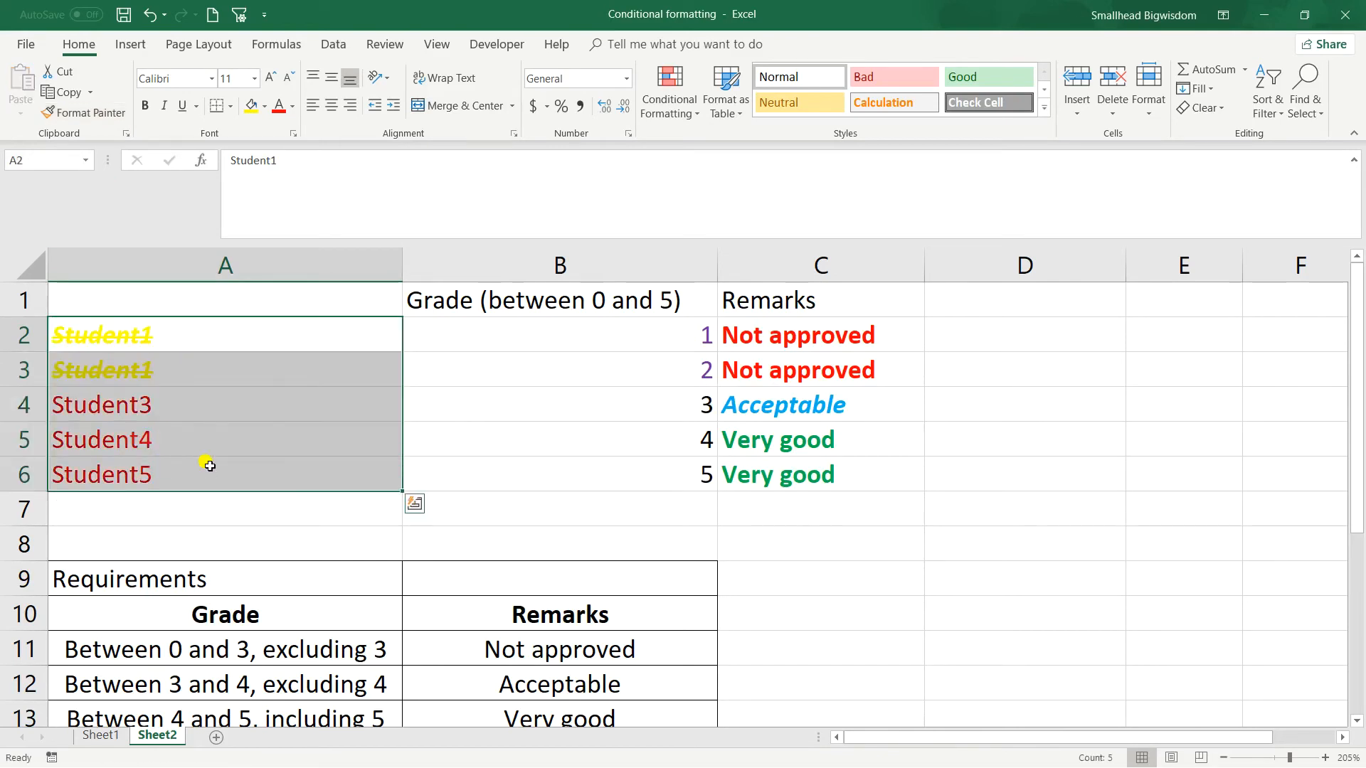
click(237, 442)
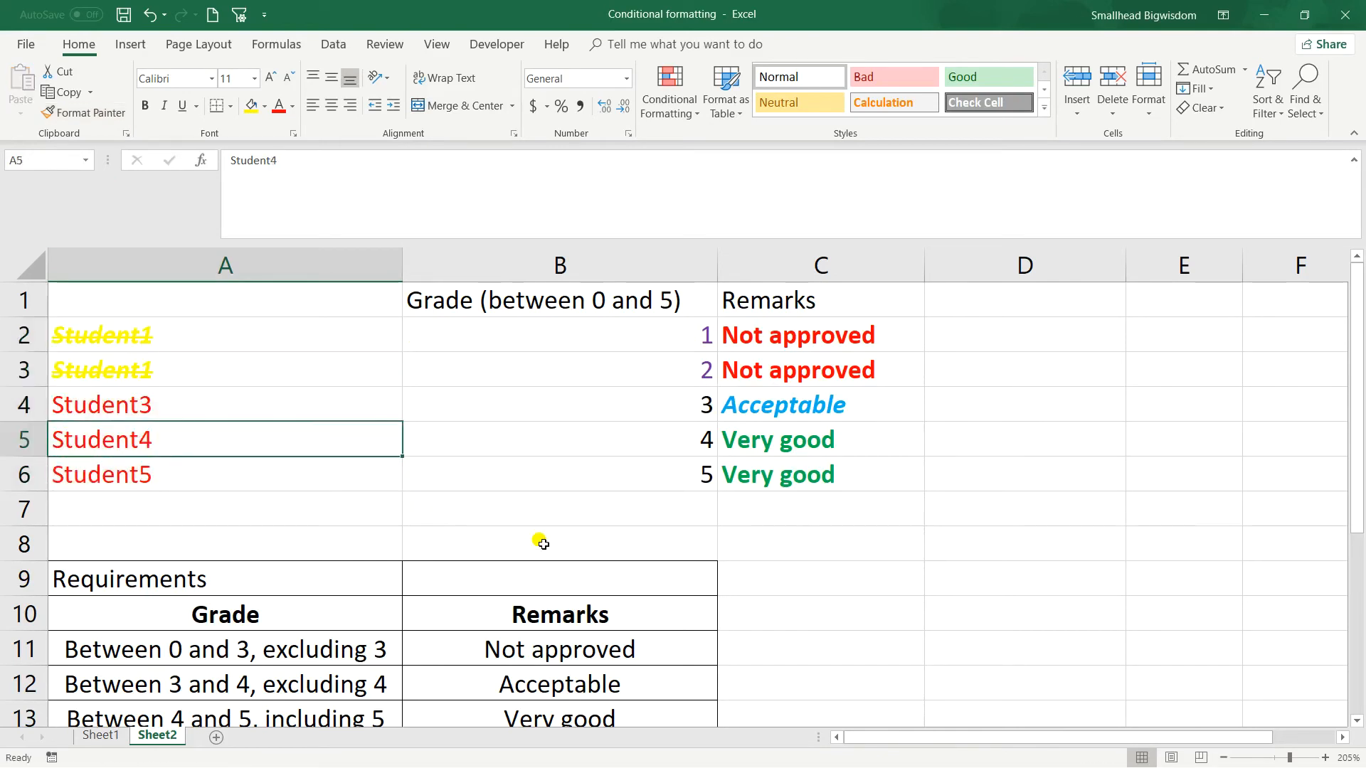
click(146, 410)
drag(145, 410, 141, 470)
drag(132, 345, 189, 369)
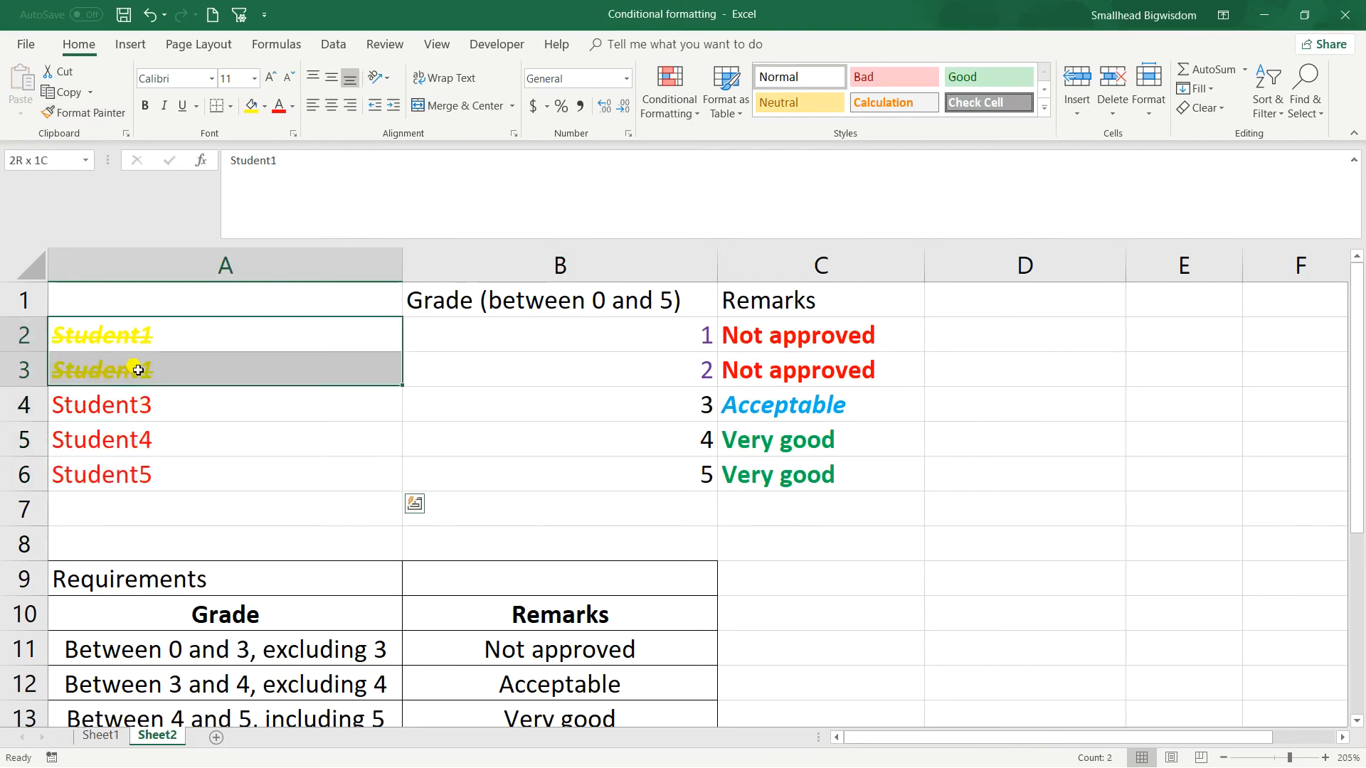
click(187, 373)
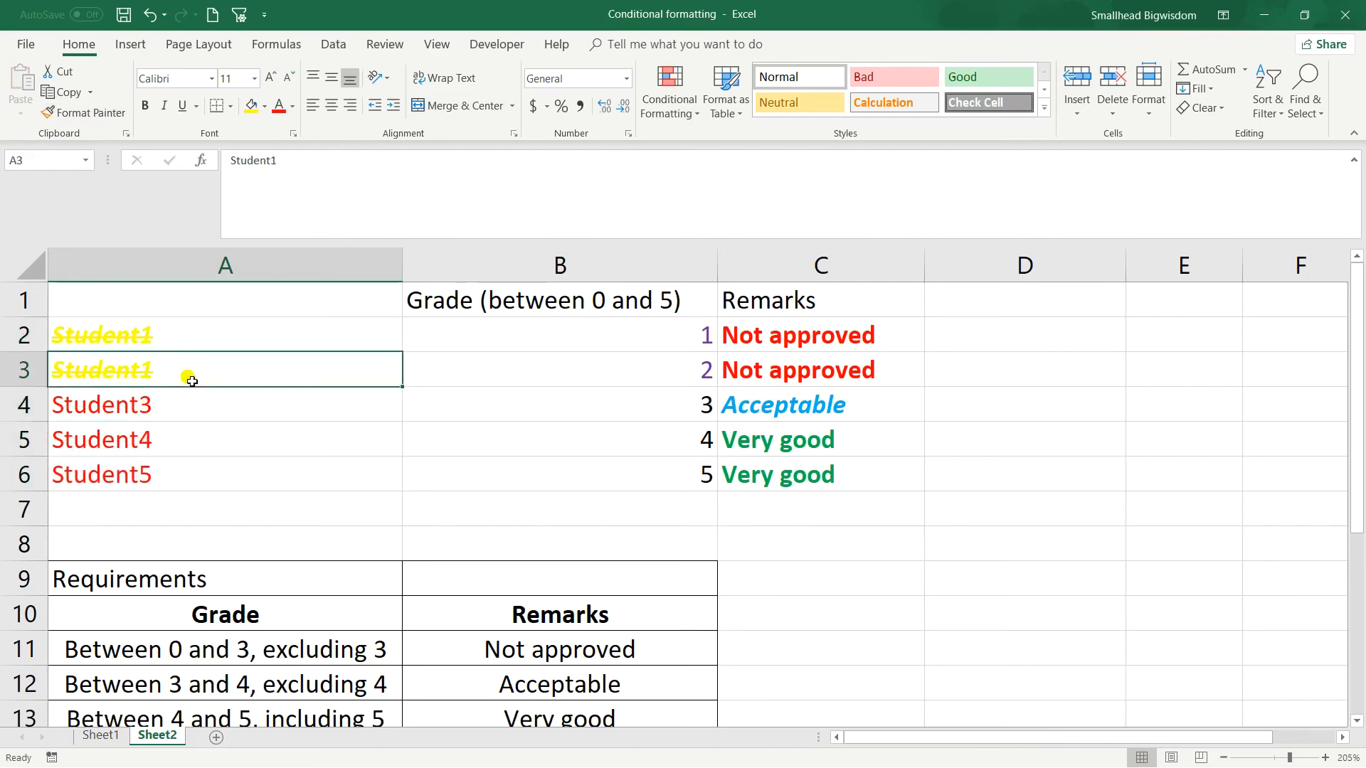
click(177, 340)
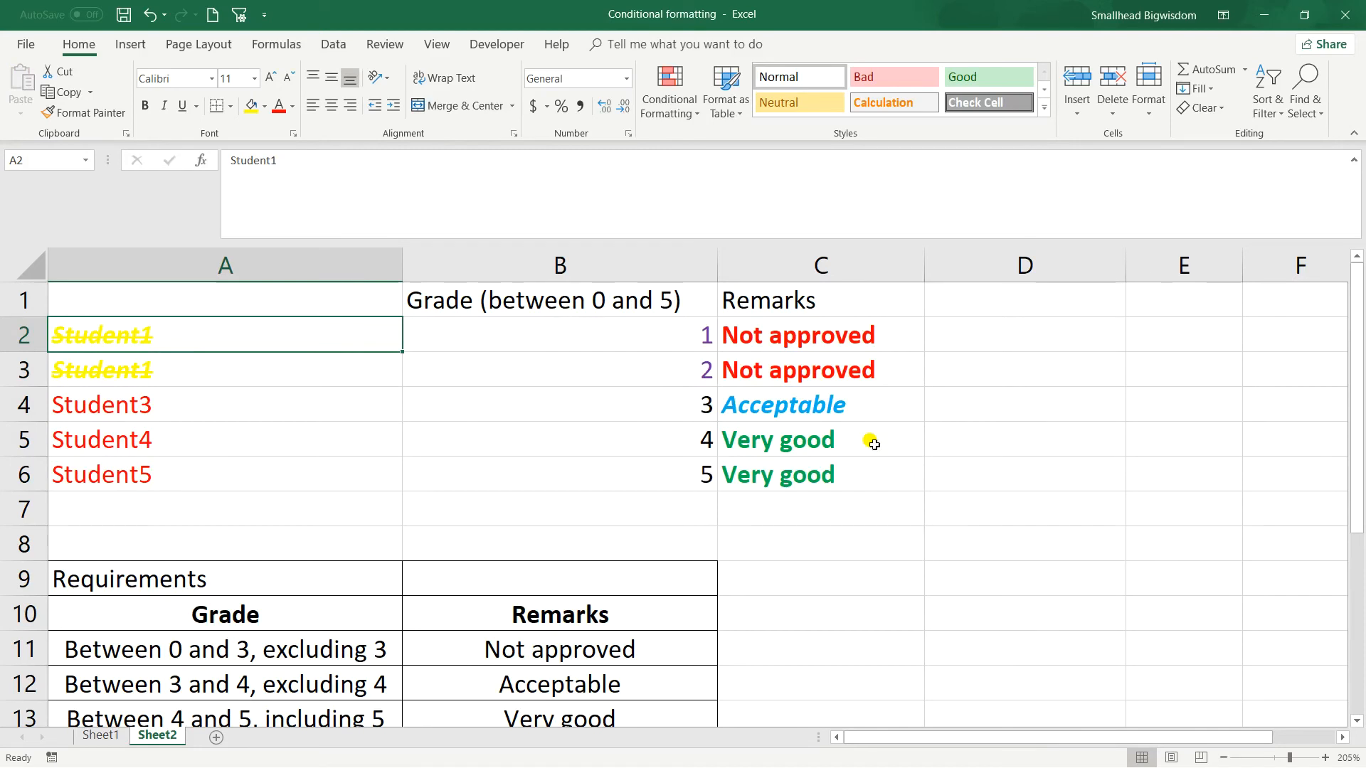